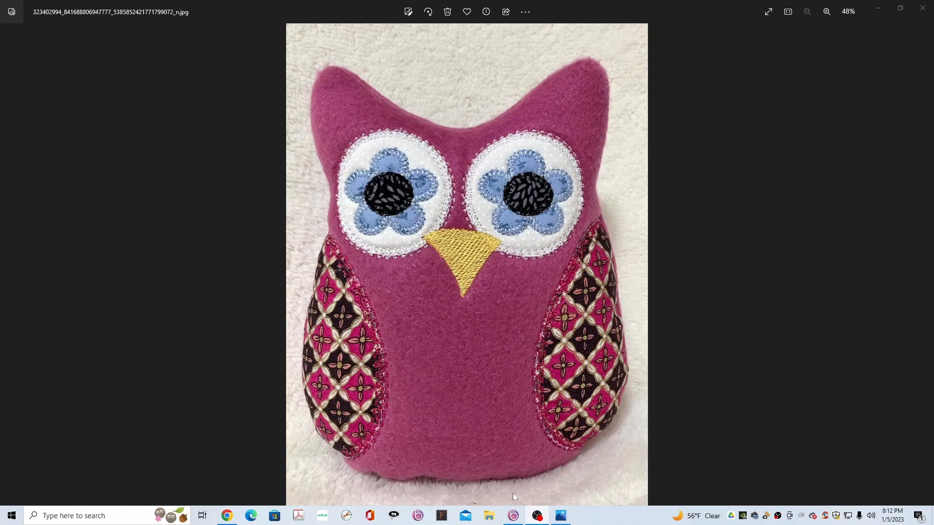
# - Switch to Pacesetter BES4 and hide every existing item of the Owl Stuffie Revised design, from the last in sequence to the first
pyautogui.click(513, 517)
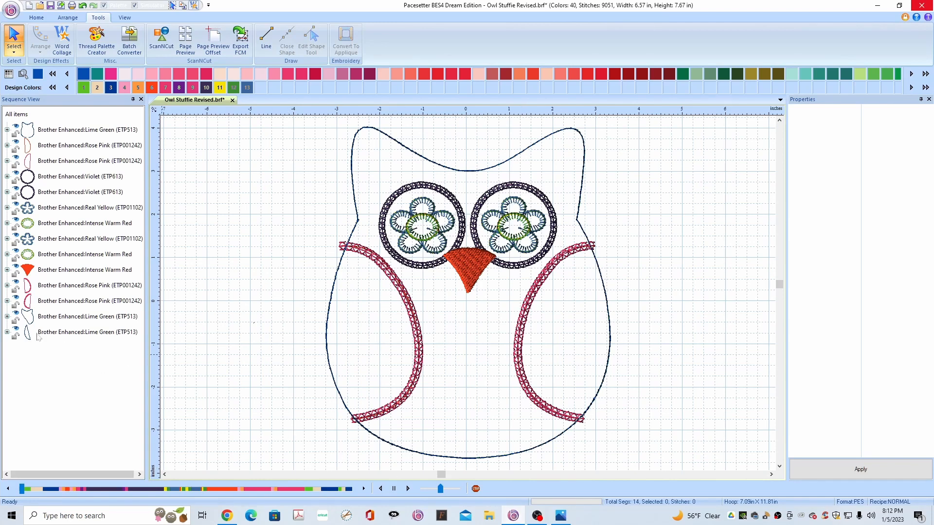
pyautogui.click(18, 332)
pyautogui.click(17, 315)
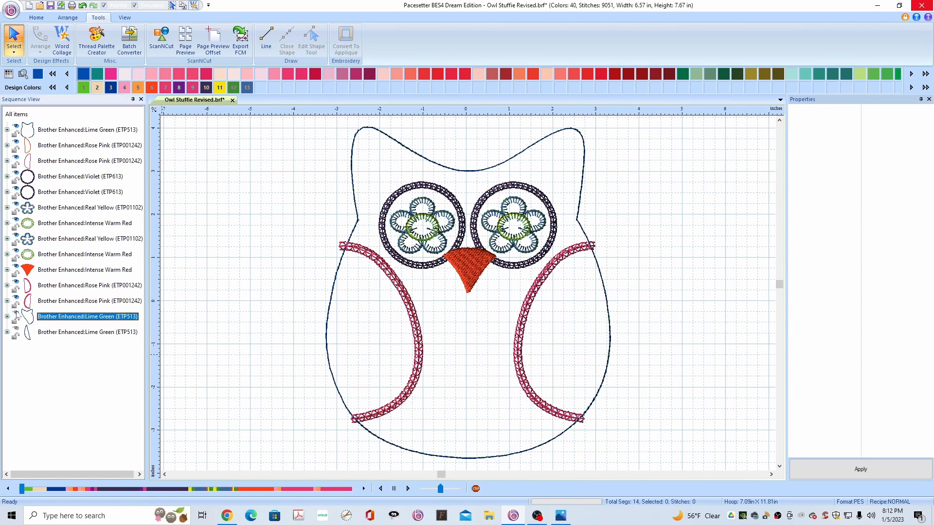
pyautogui.click(17, 299)
pyautogui.click(18, 283)
pyautogui.click(17, 268)
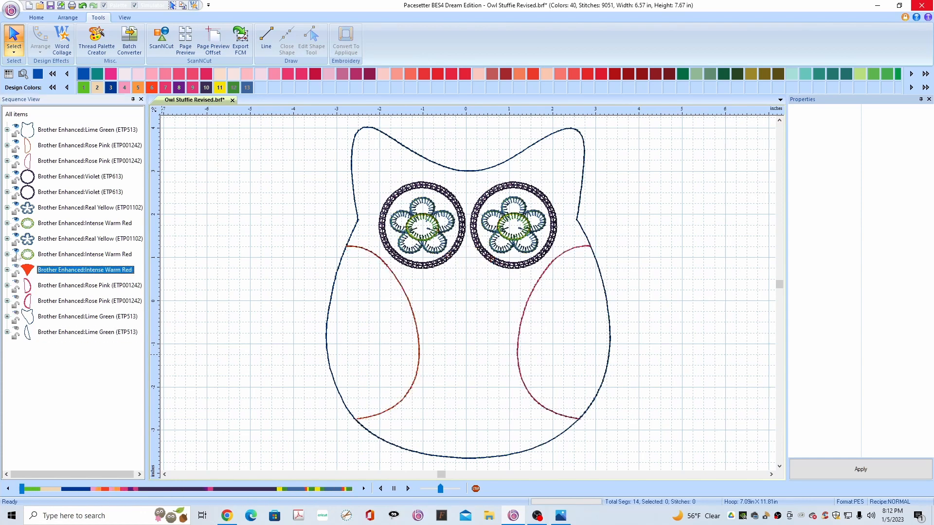
pyautogui.click(17, 254)
pyautogui.click(17, 236)
pyautogui.click(18, 223)
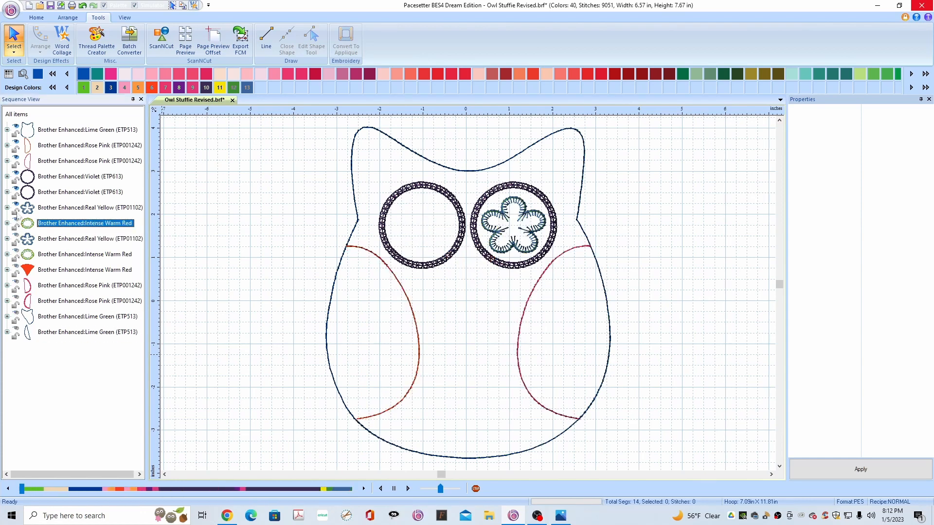
pyautogui.click(18, 207)
pyautogui.click(18, 192)
pyautogui.click(17, 176)
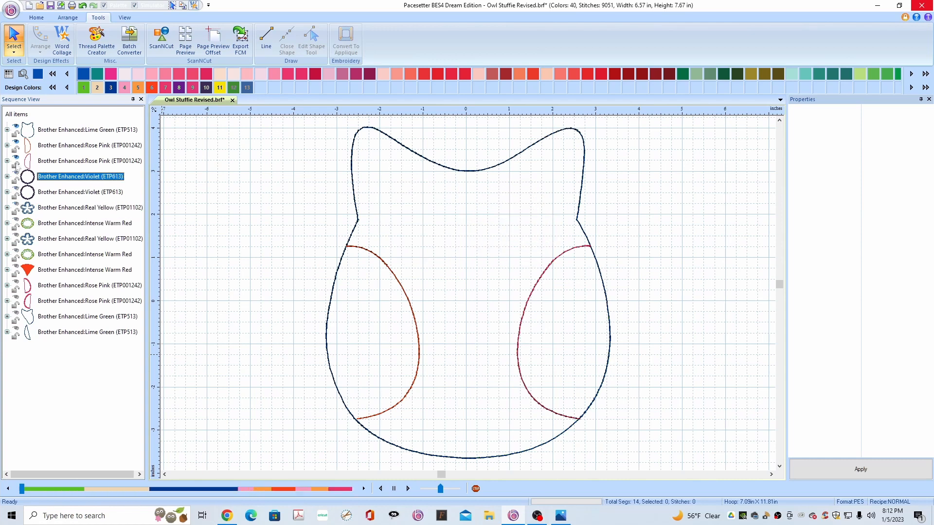
pyautogui.click(17, 161)
pyautogui.click(18, 145)
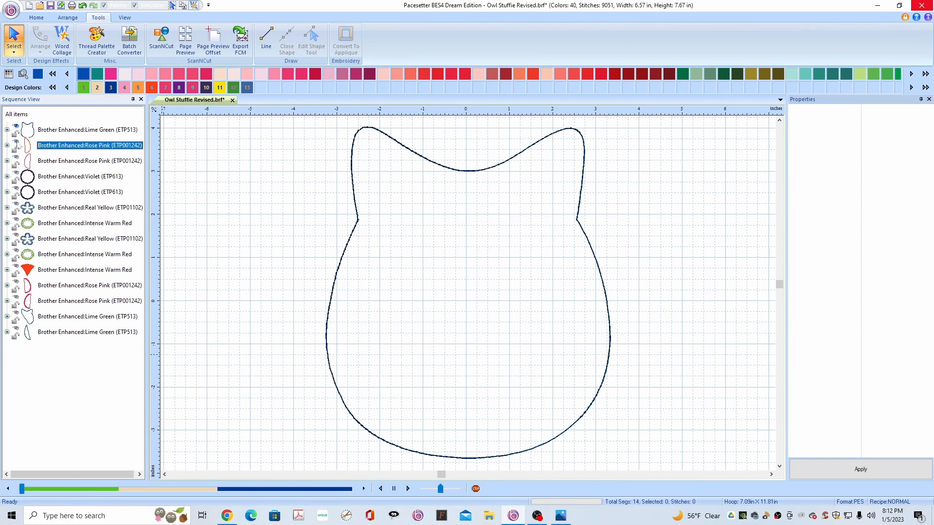
pyautogui.click(17, 129)
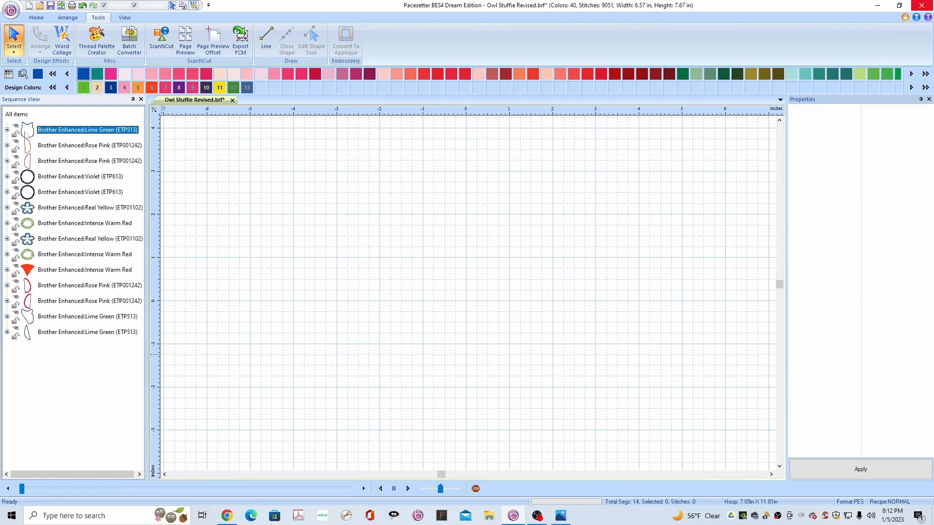
# - Add the owl design Applique 120 from the Applique Shapes folder to the workspace, about 5 in wide
pyautogui.click(38, 20)
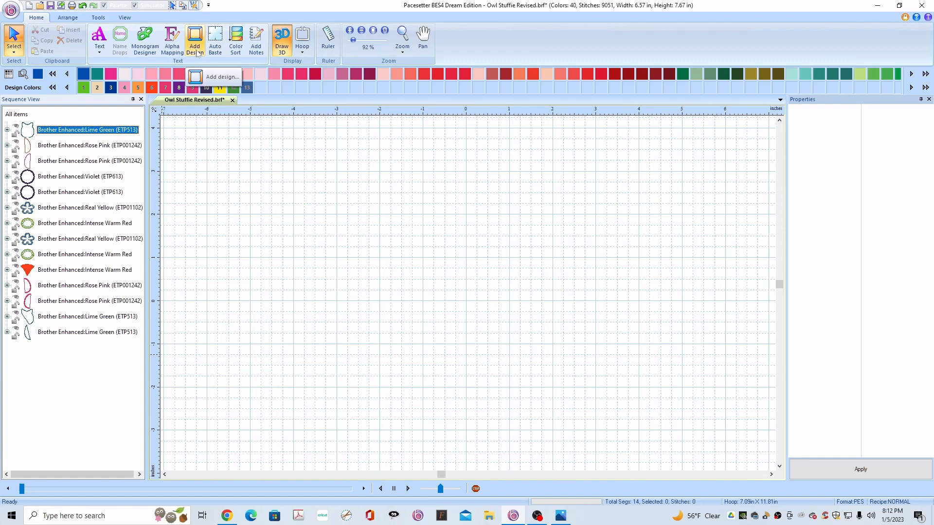
pyautogui.click(197, 54)
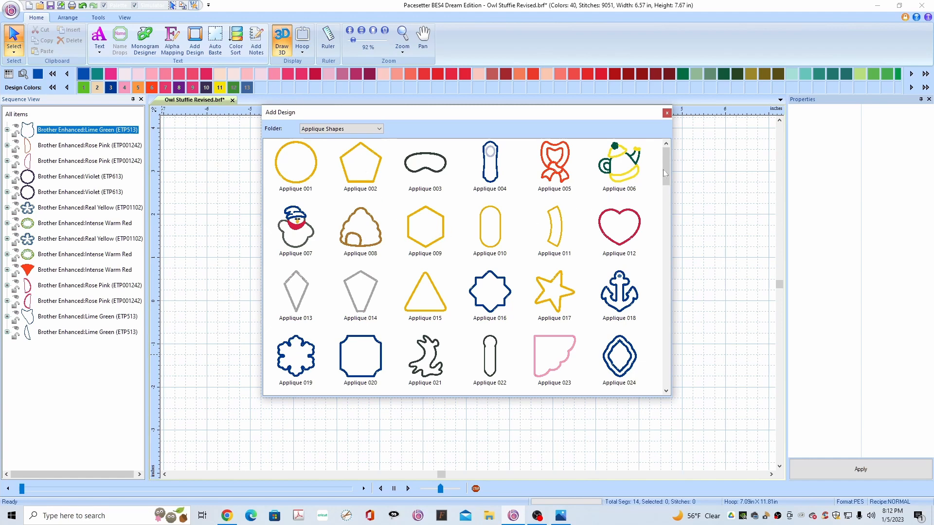
pyautogui.moveTo(665, 171); pyautogui.dragTo(665, 343)
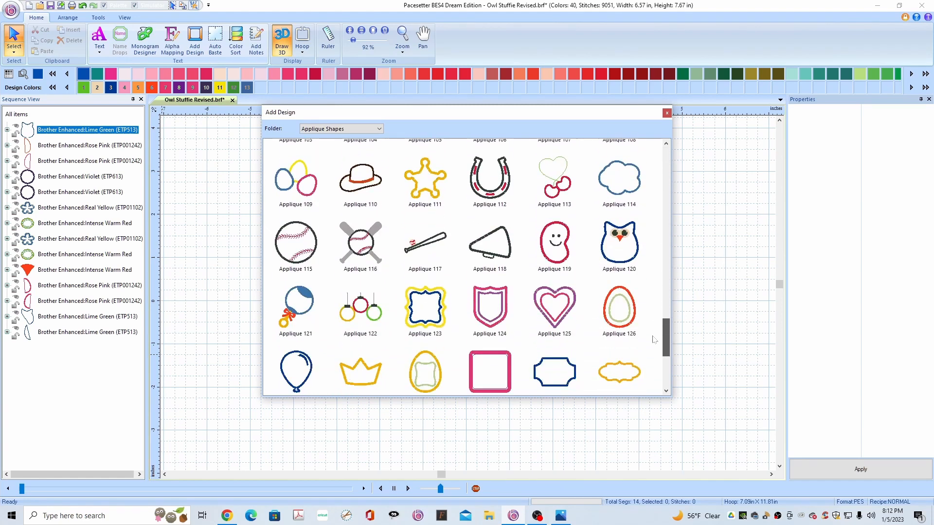
pyautogui.doubleClick(615, 252)
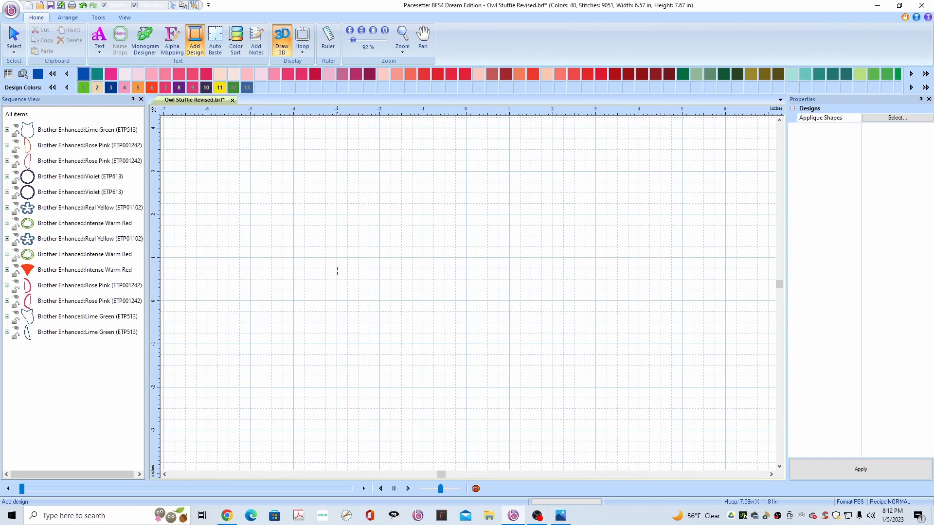
pyautogui.moveTo(337, 271); pyautogui.dragTo(553, 272)
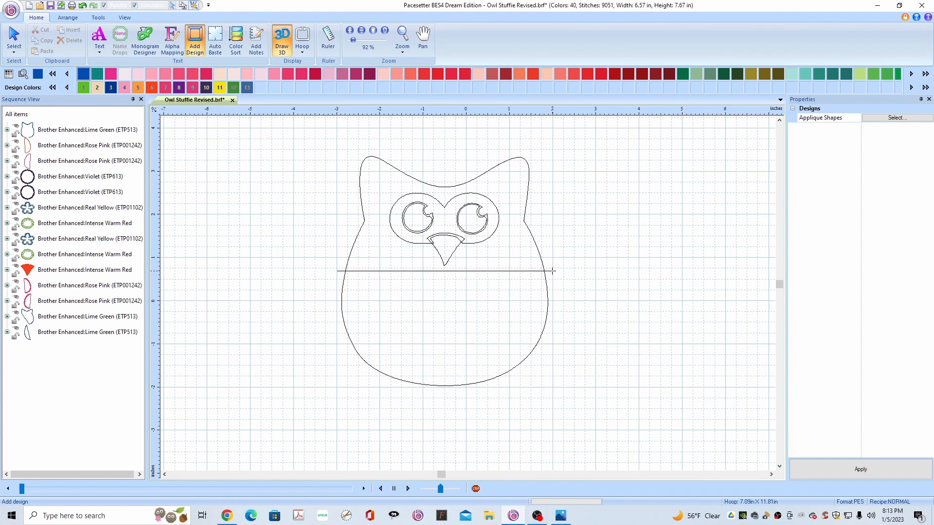
pyautogui.moveTo(552, 271); pyautogui.dragTo(553, 271)
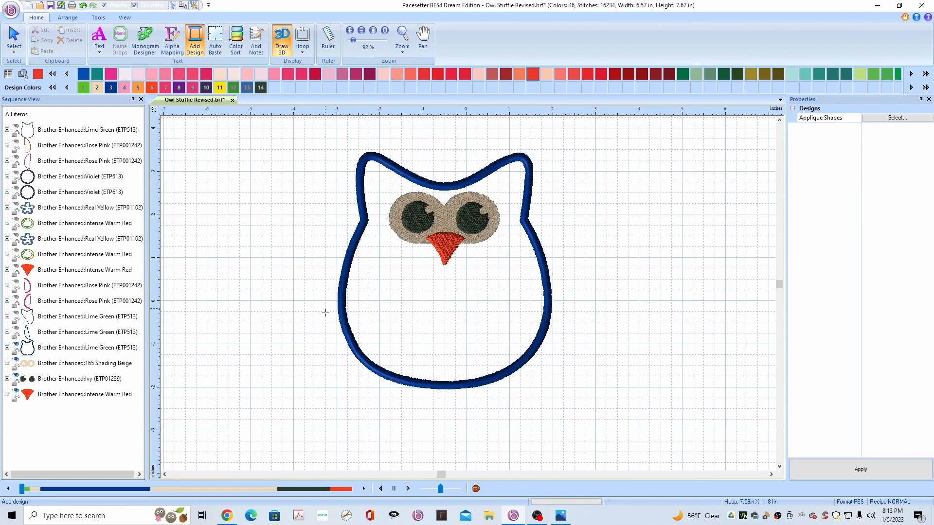
# - Delete the added owl's beige eye fill and its dark Ivy pupils
pyautogui.click(74, 366)
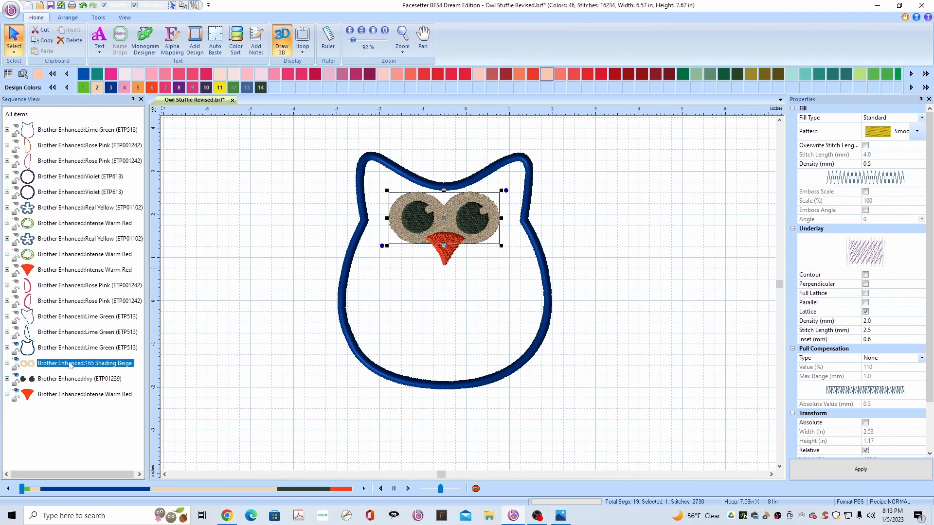
pyautogui.press('Delete')
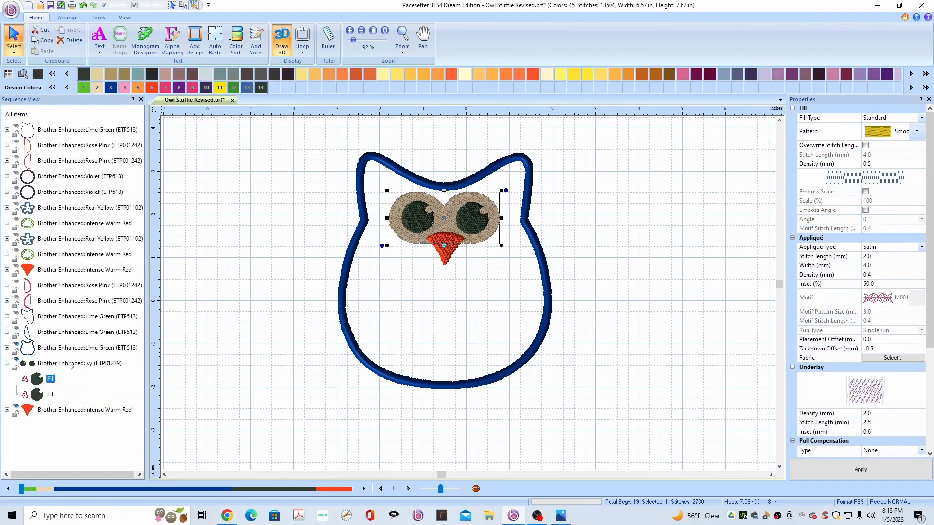
pyautogui.click(71, 365)
pyautogui.press('Delete')
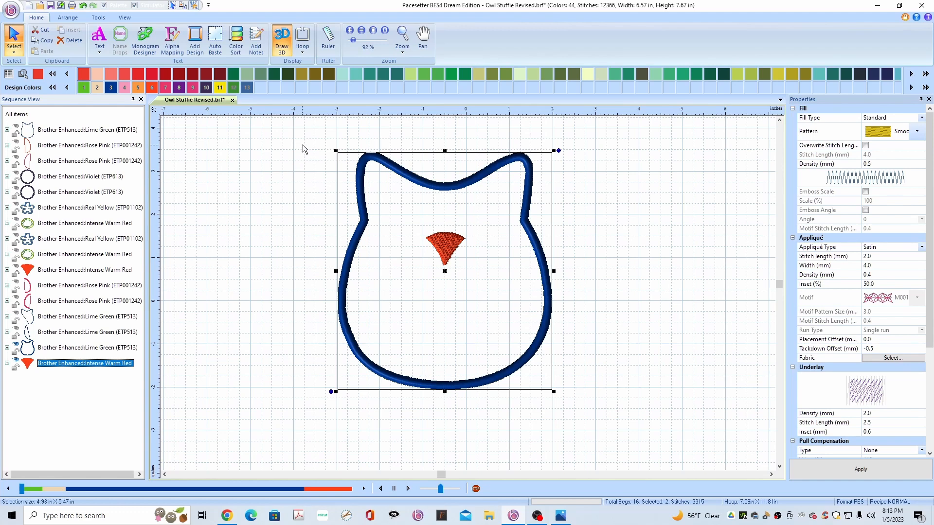
# - Ungroup the added owl's body outline and beak, leaving nothing selected
pyautogui.moveTo(316, 140); pyautogui.dragTo(619, 427)
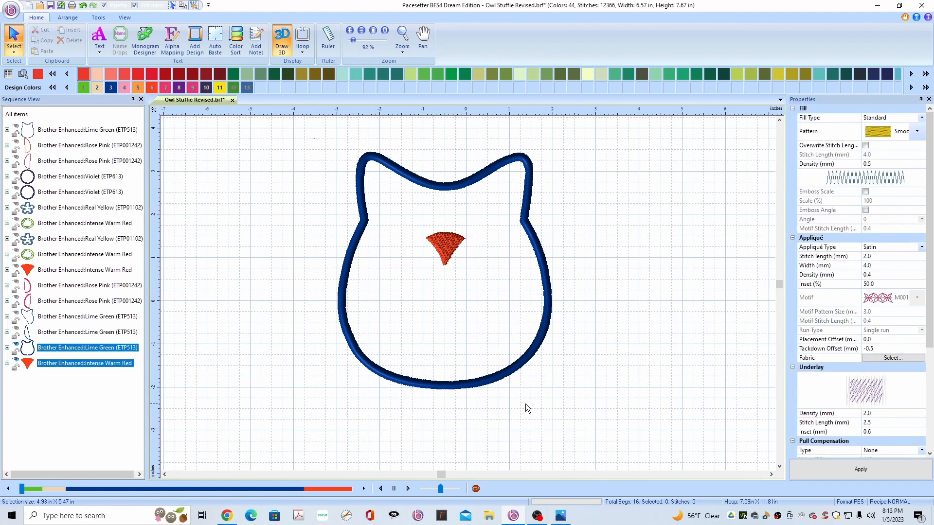
pyautogui.rightClick(419, 337)
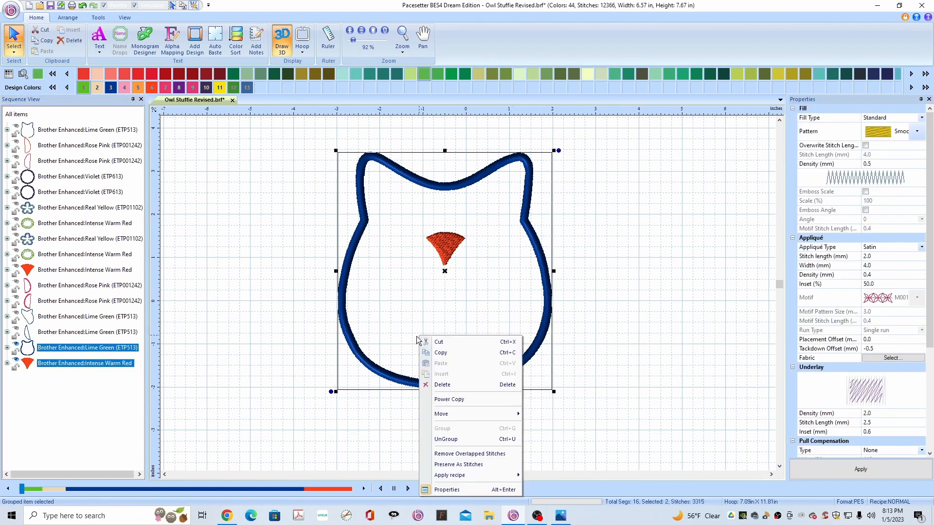
pyautogui.click(450, 440)
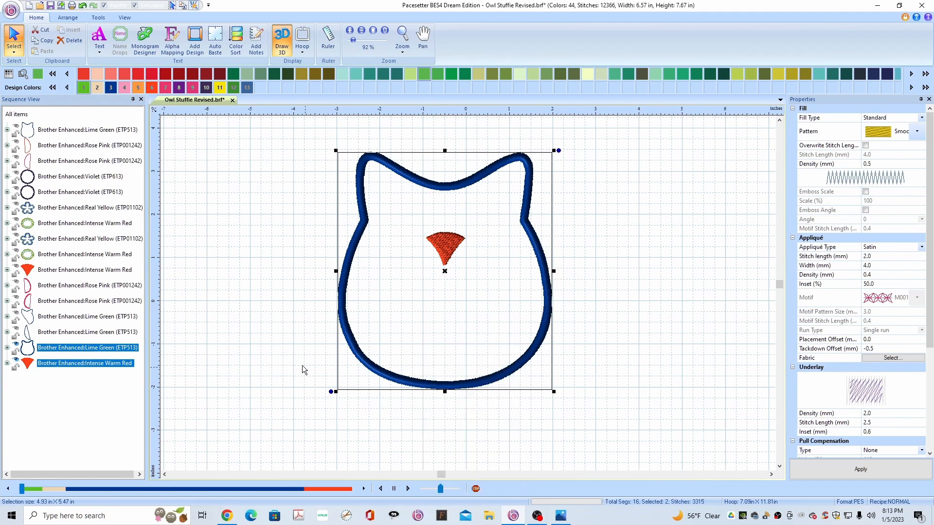
pyautogui.click(285, 355)
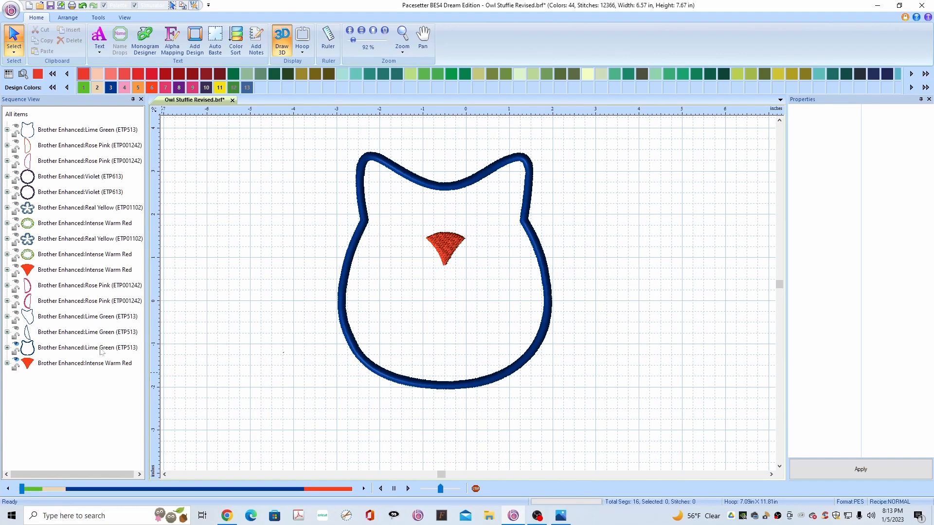
# - Change the appliqué type of the added owl's body outline to Run
pyautogui.click(74, 349)
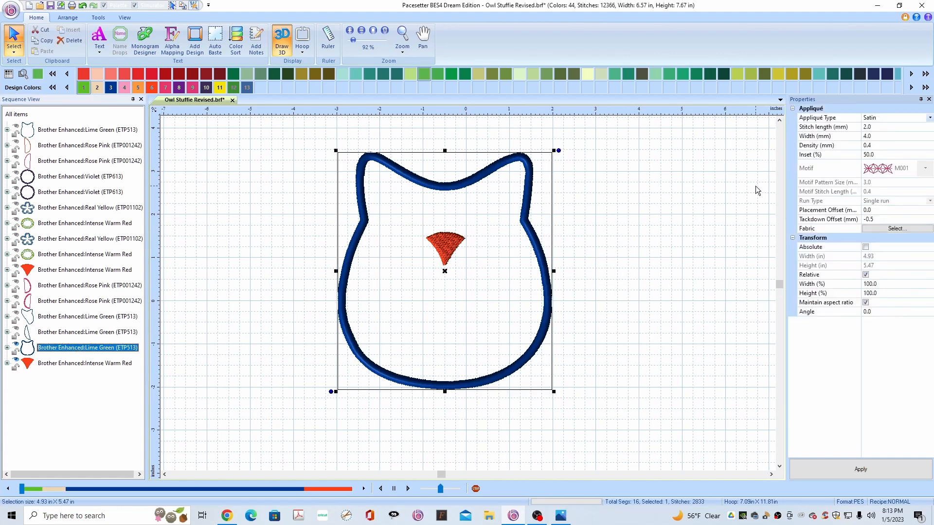
pyautogui.click(929, 118)
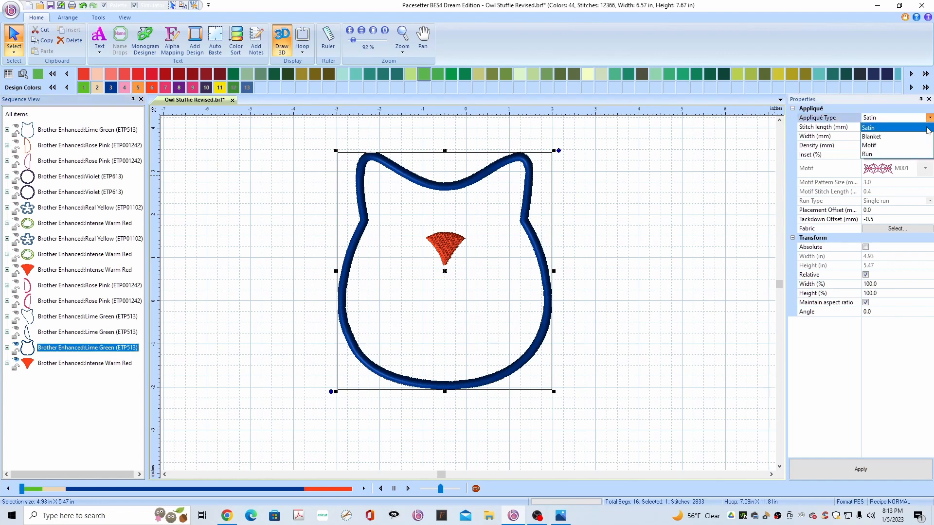
pyautogui.click(874, 155)
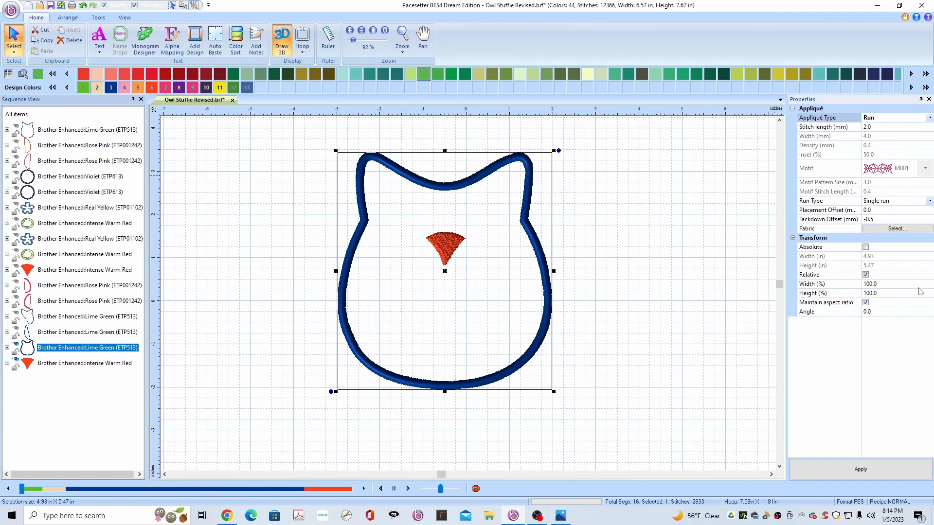
pyautogui.click(863, 471)
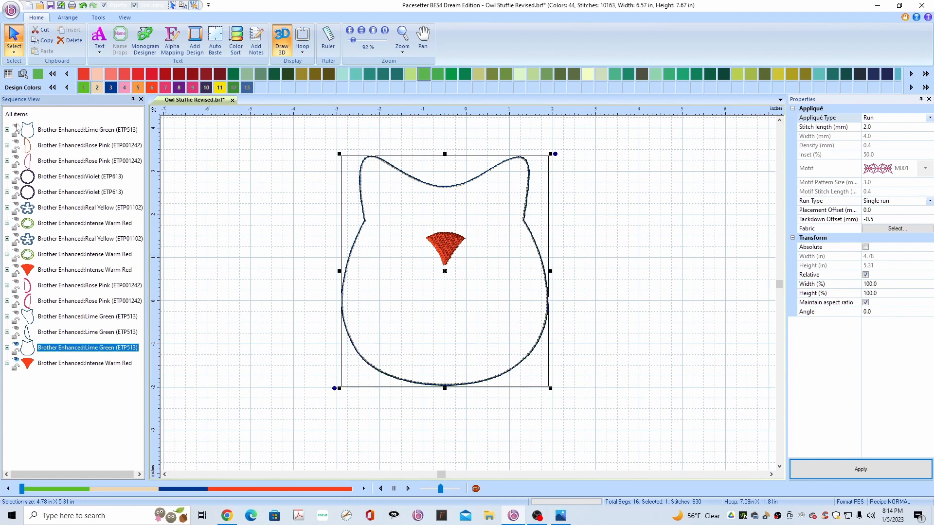
# - Show the original owl body outline again and assign a red thread to its Color 3
pyautogui.click(27, 130)
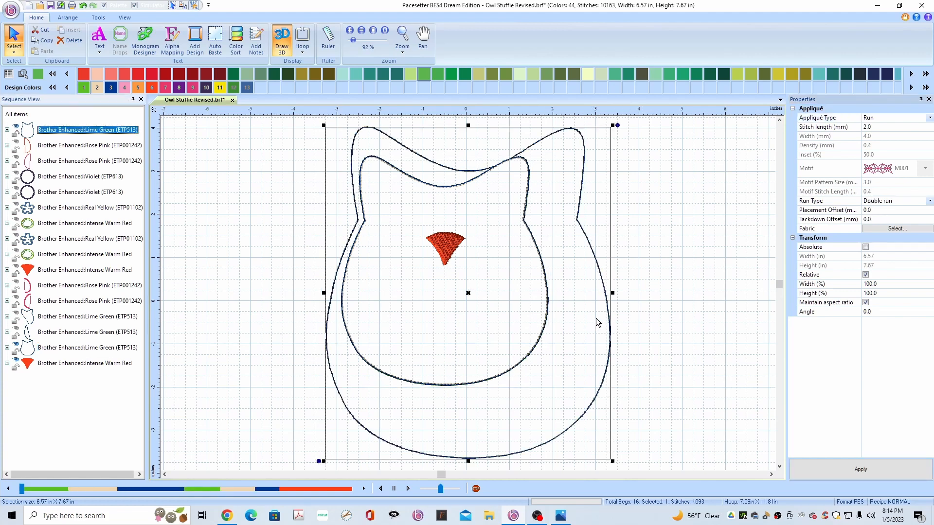
pyautogui.click(926, 73)
pyautogui.click(926, 74)
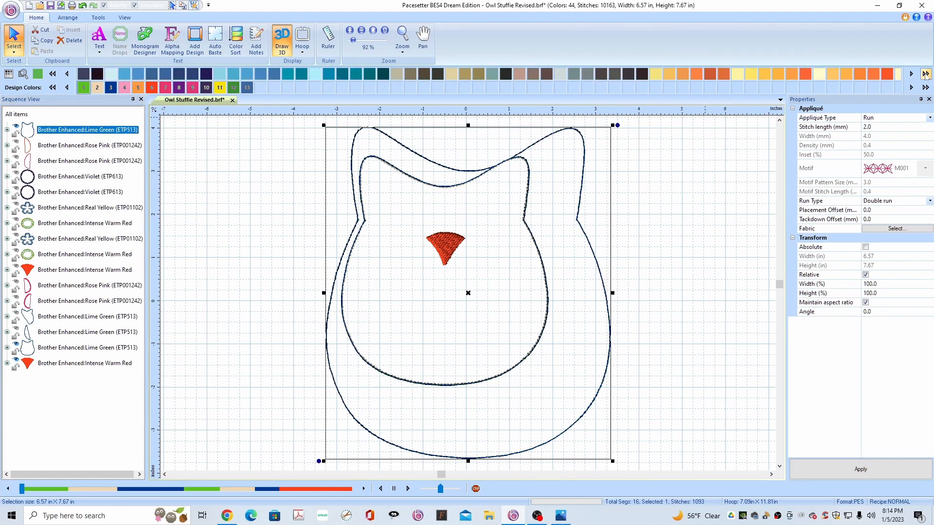
pyautogui.click(926, 73)
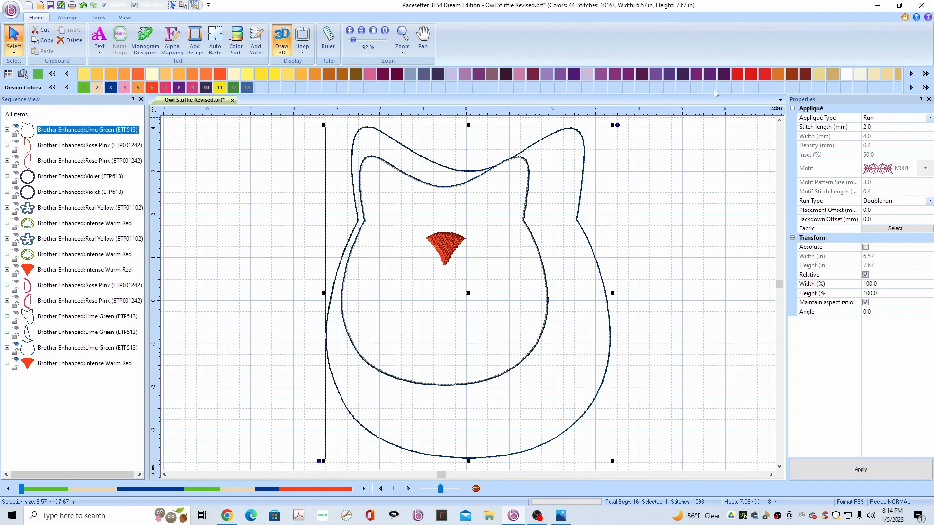
pyautogui.rightClick(767, 79)
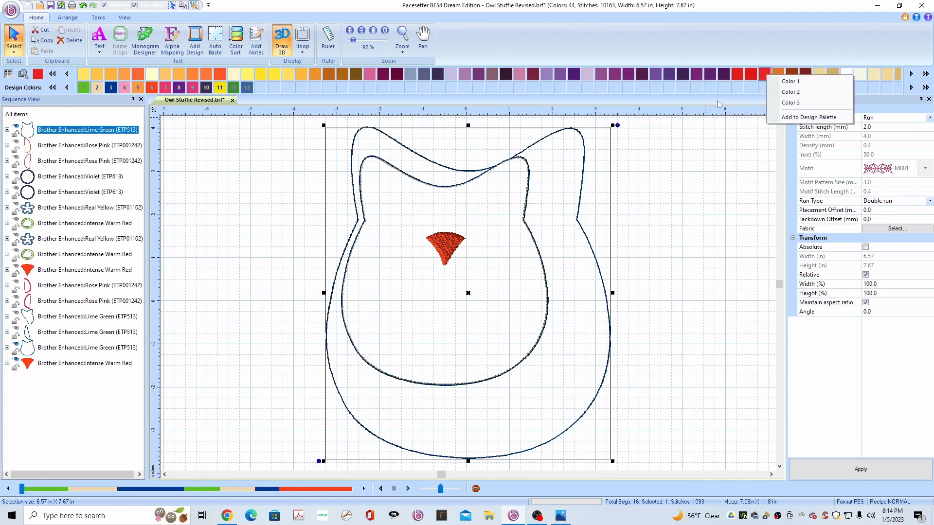
pyautogui.click(790, 106)
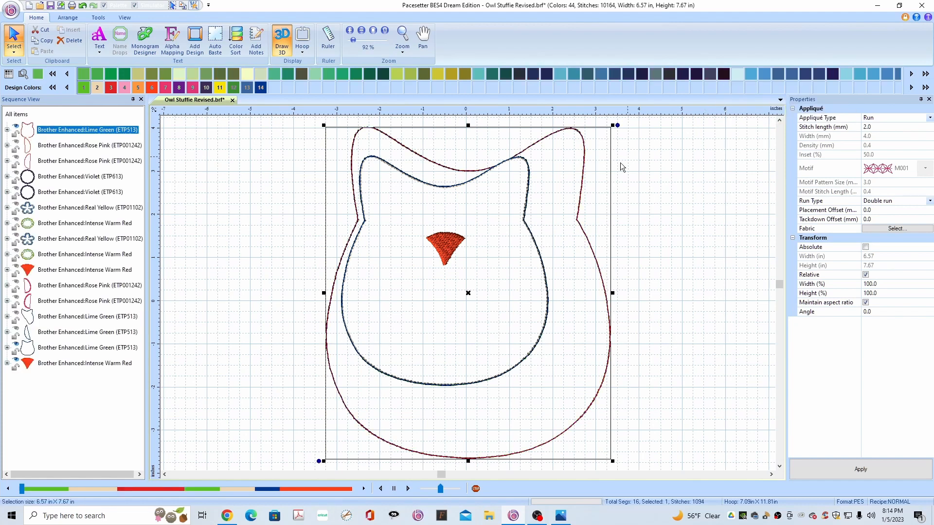
# - Resize the added owl body outline to about 6.59 by 7.67 in so it overlays the red original outline
pyautogui.click(77, 348)
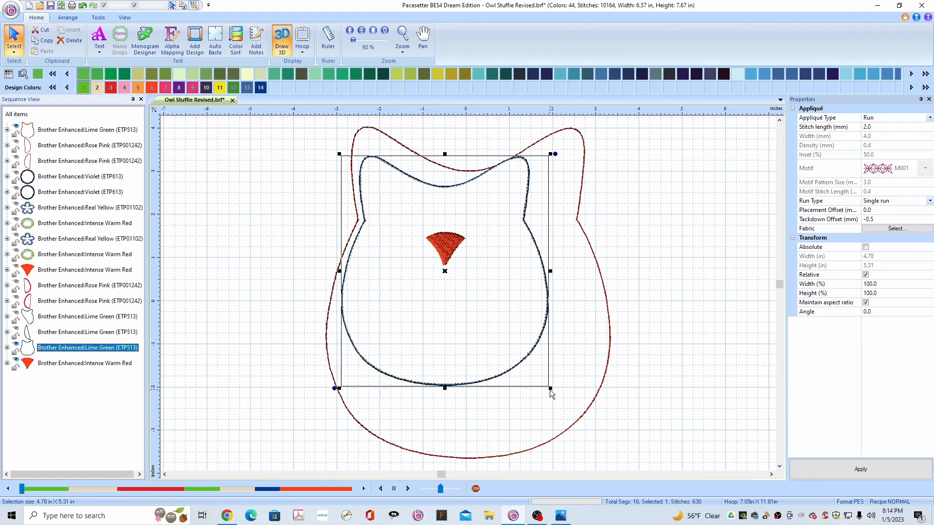
pyautogui.moveTo(549, 388); pyautogui.dragTo(611, 456)
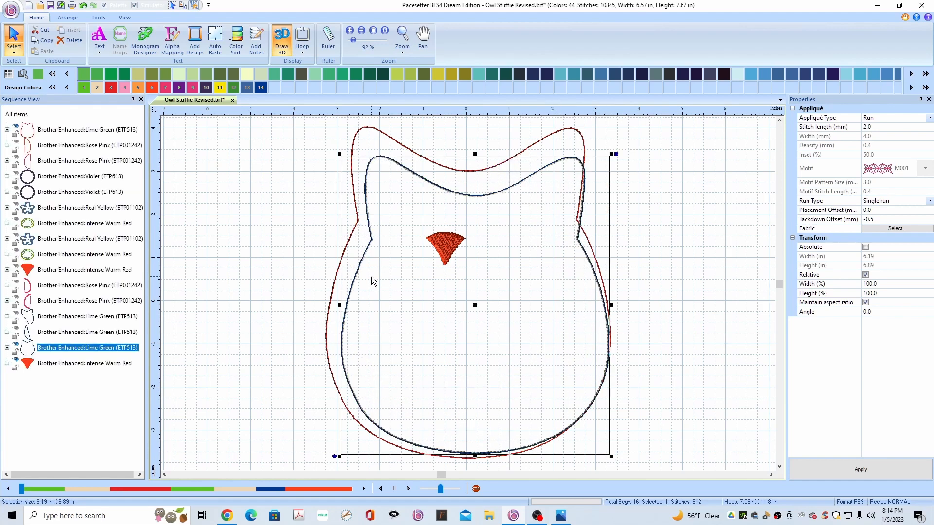
pyautogui.moveTo(339, 153); pyautogui.dragTo(331, 128)
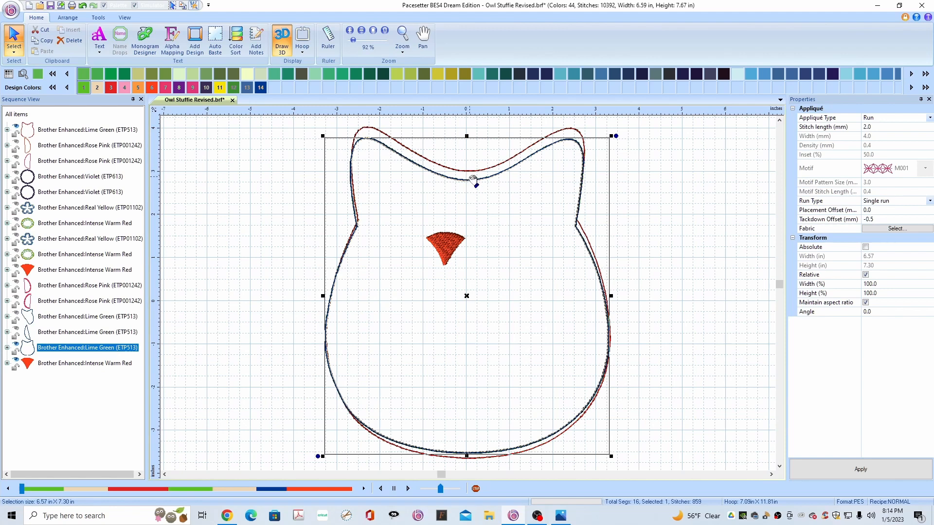
pyautogui.moveTo(467, 136); pyautogui.dragTo(468, 125)
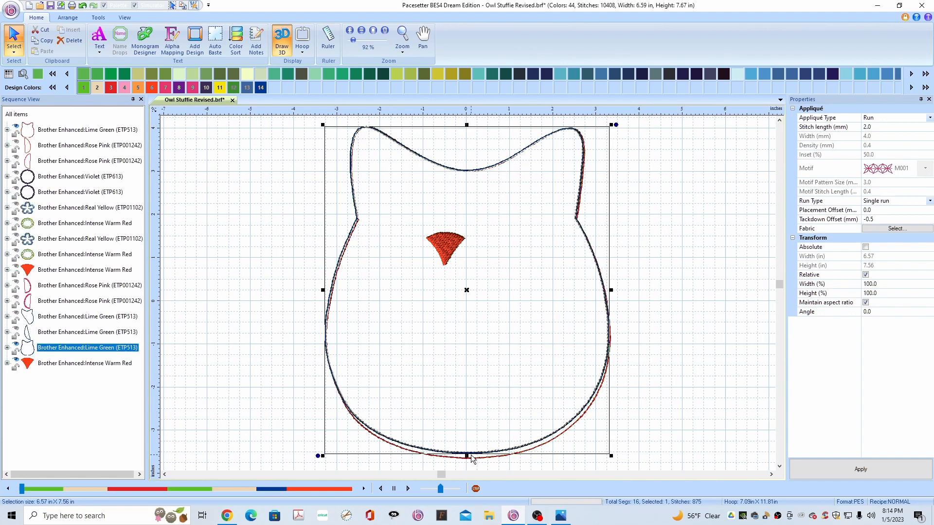
pyautogui.moveTo(467, 455); pyautogui.dragTo(469, 461)
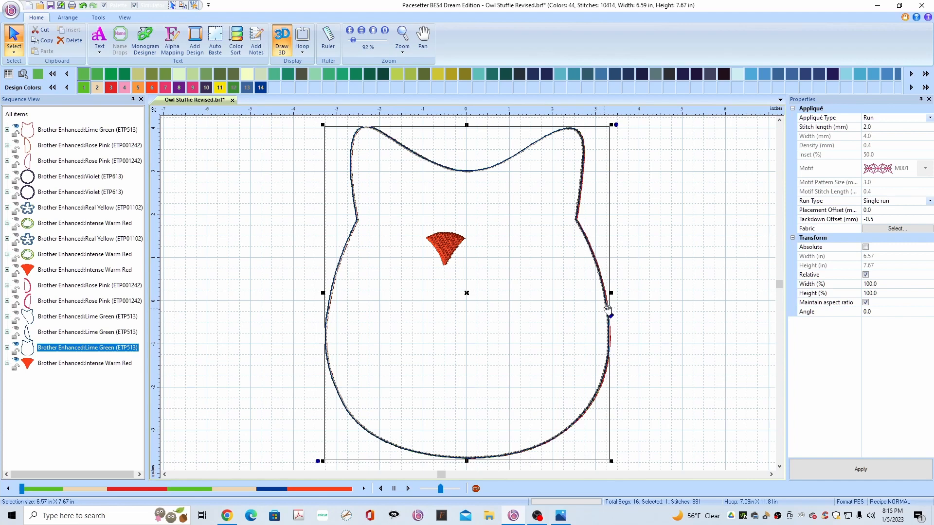
pyautogui.moveTo(611, 294); pyautogui.dragTo(612, 293)
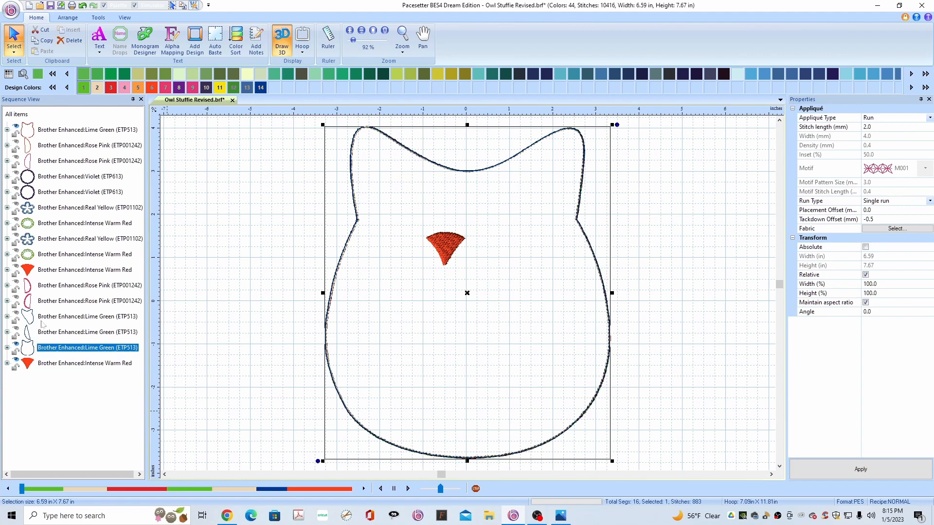
# - Hide the red original body outline and add Applique 126 from Applique Shapes, about 3.30 by 4.28 in, over the owl's left side
pyautogui.click(16, 128)
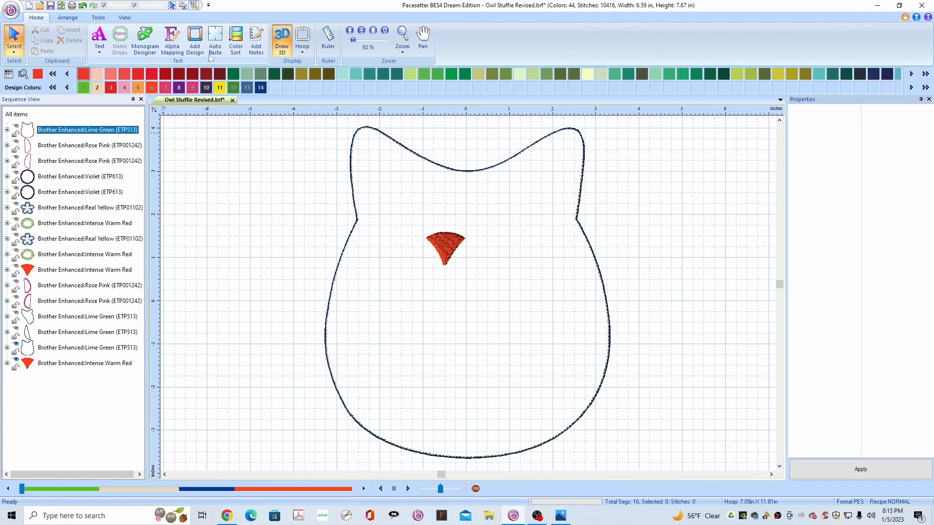
pyautogui.click(196, 45)
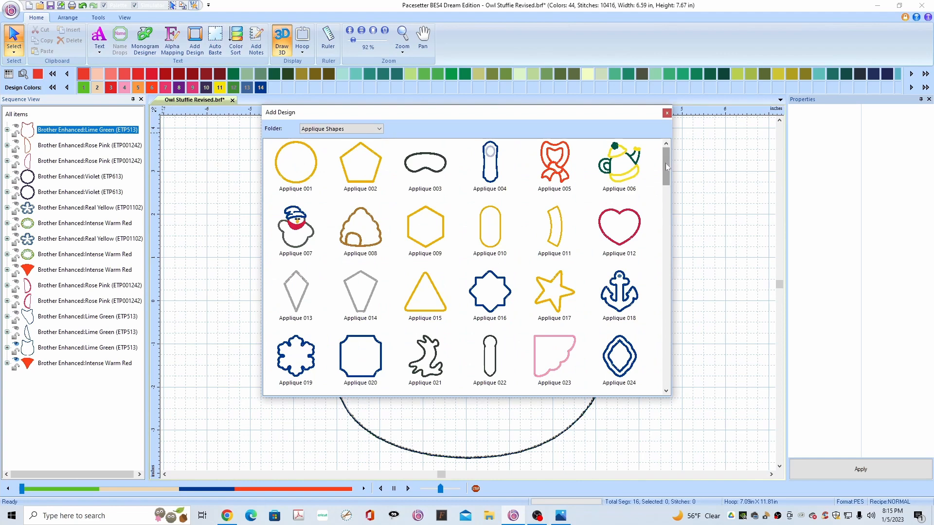
pyautogui.moveTo(667, 167); pyautogui.dragTo(666, 352)
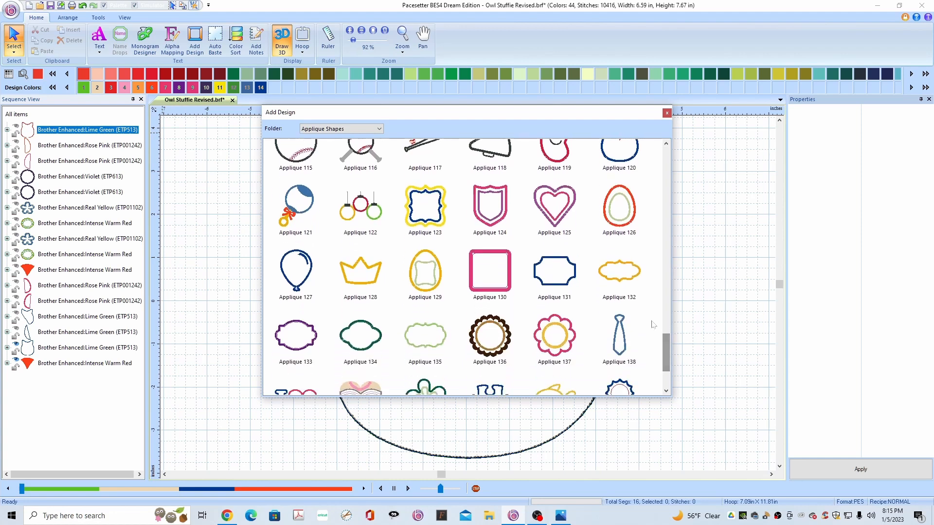
pyautogui.moveTo(621, 224)
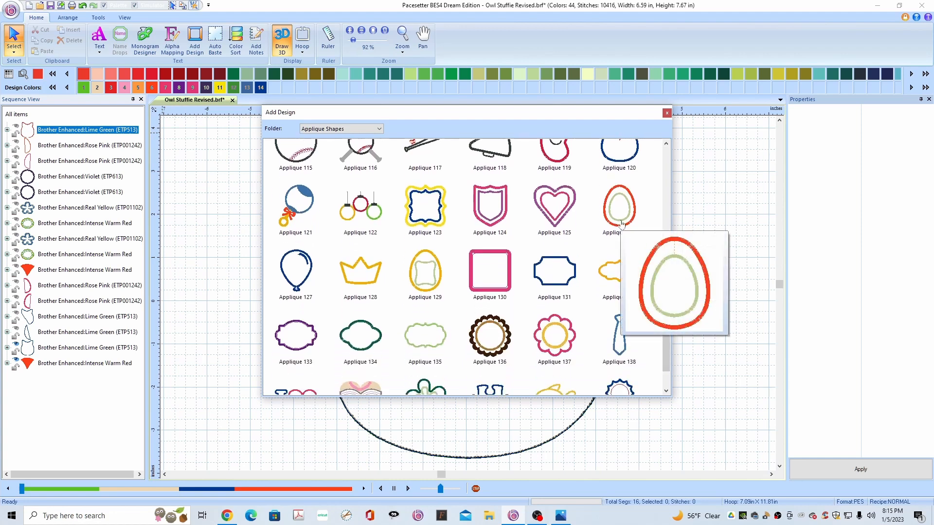
pyautogui.doubleClick(620, 221)
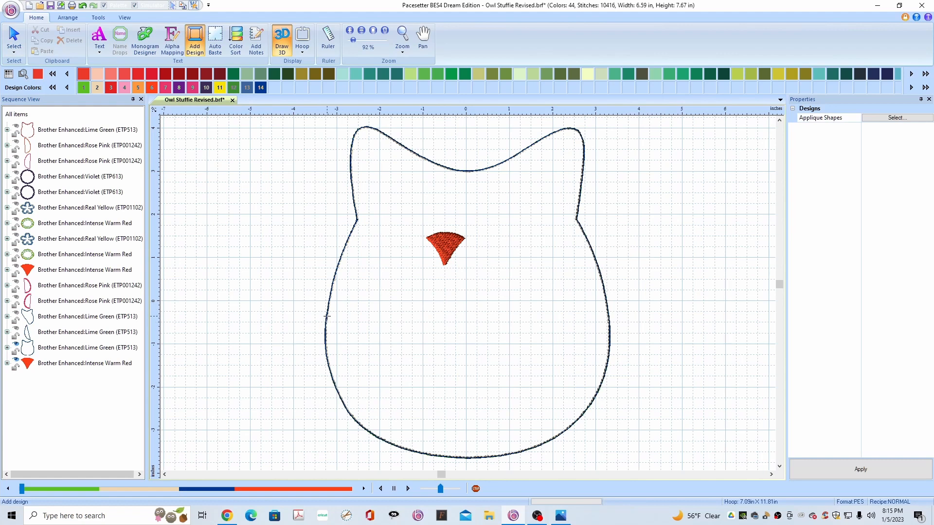
pyautogui.moveTo(327, 316); pyautogui.dragTo(470, 317)
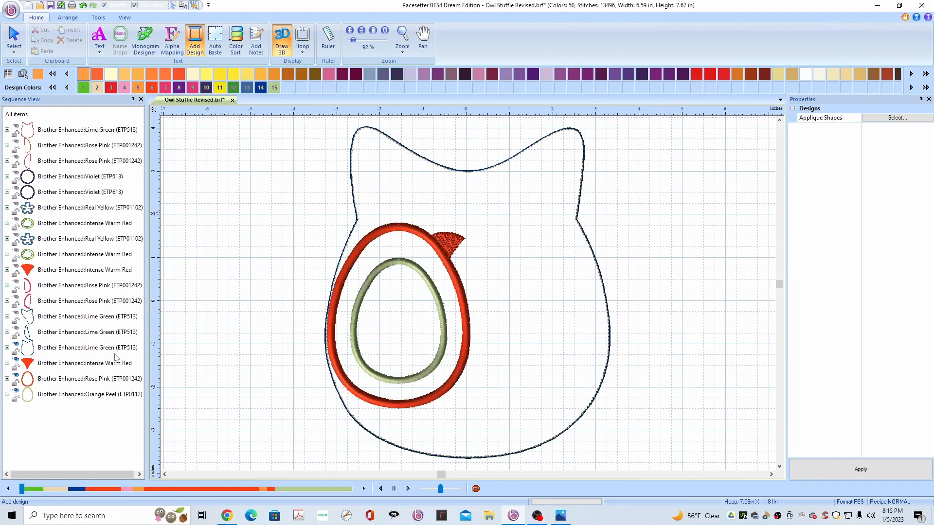
# - Move the double egg shape down and outward across the owl body's left edge, and delete its inner green egg
pyautogui.click(13, 39)
pyautogui.click(402, 293)
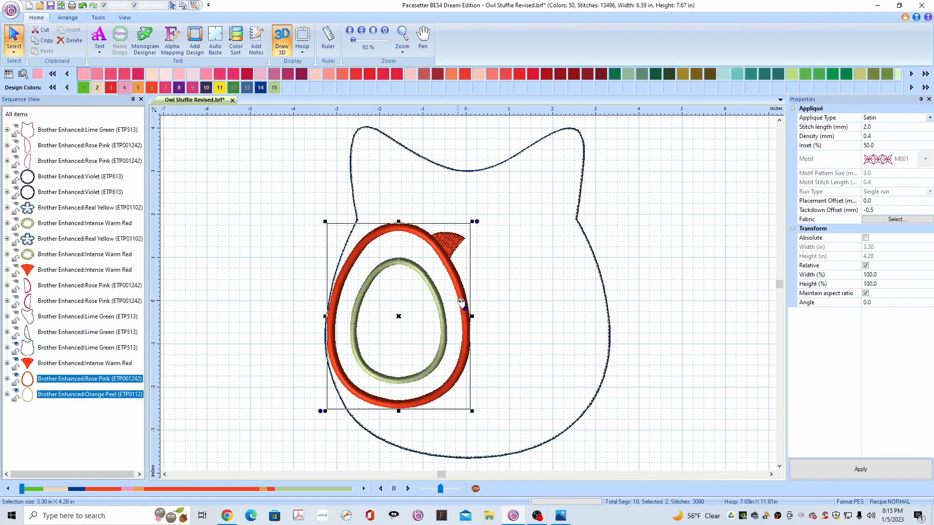
pyautogui.moveTo(456, 305); pyautogui.dragTo(387, 340)
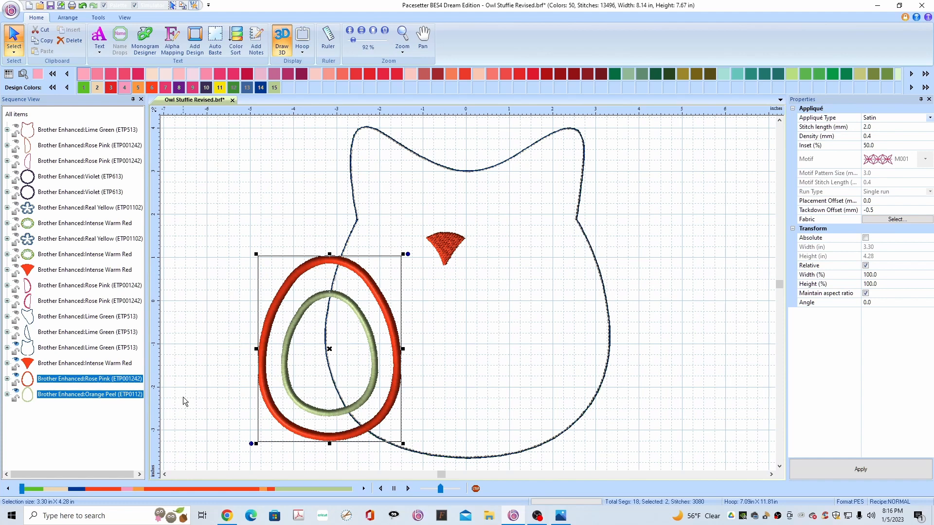
pyautogui.click(114, 395)
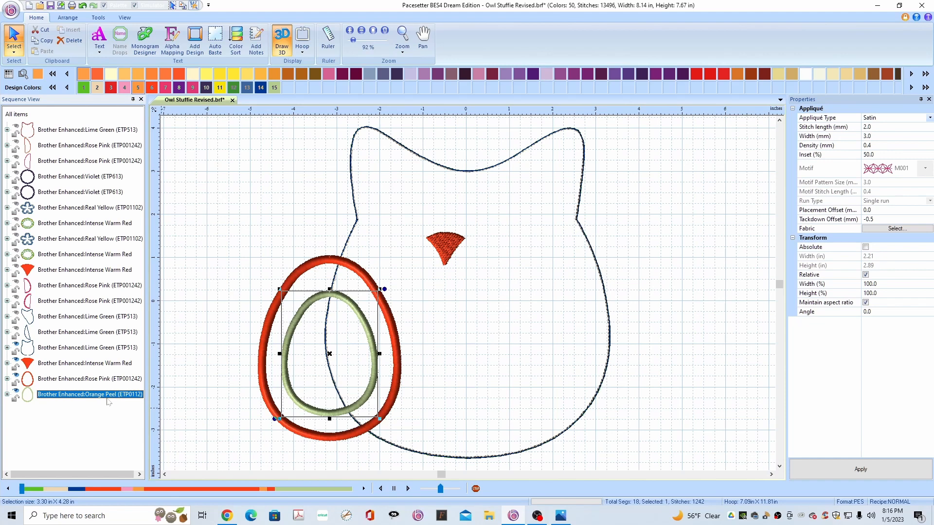
pyautogui.press('Delete')
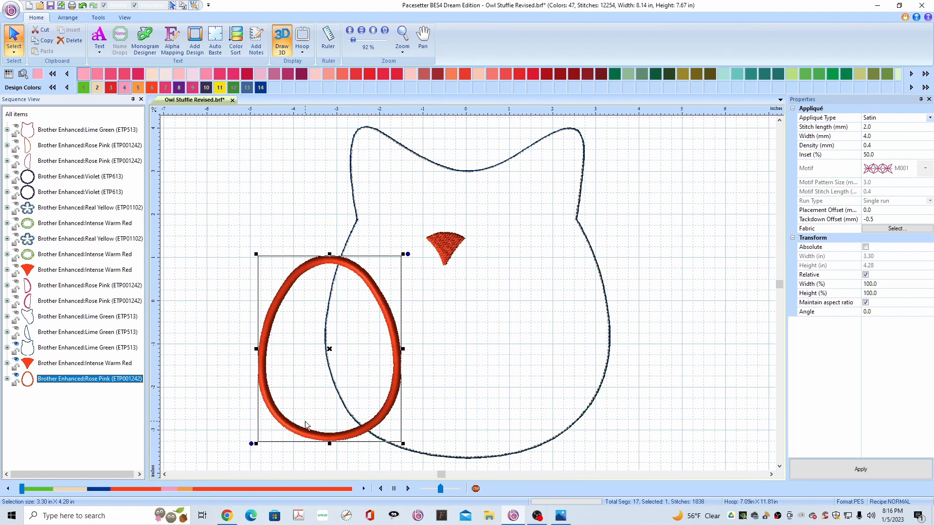
# - Change the red egg's appliqué type to Motif with pattern M044, leaving nothing selected
pyautogui.click(929, 119)
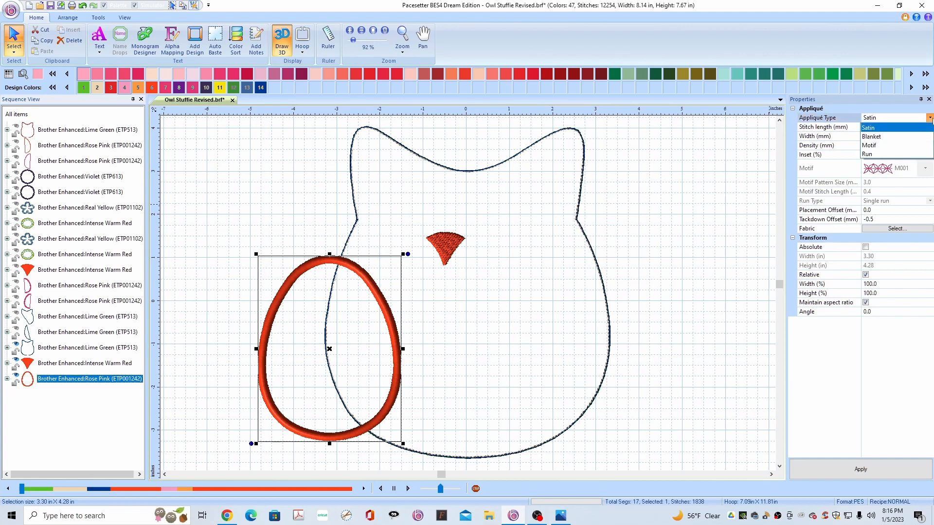
pyautogui.click(876, 145)
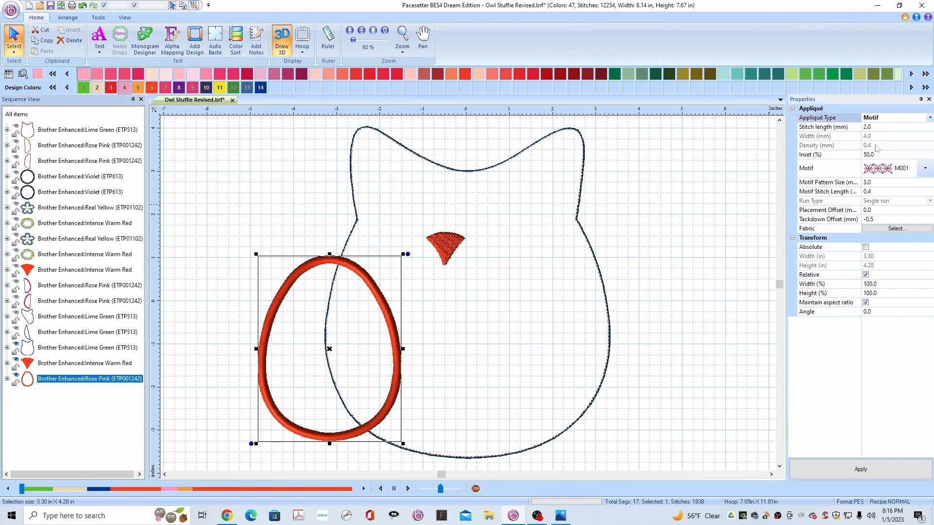
pyautogui.click(925, 169)
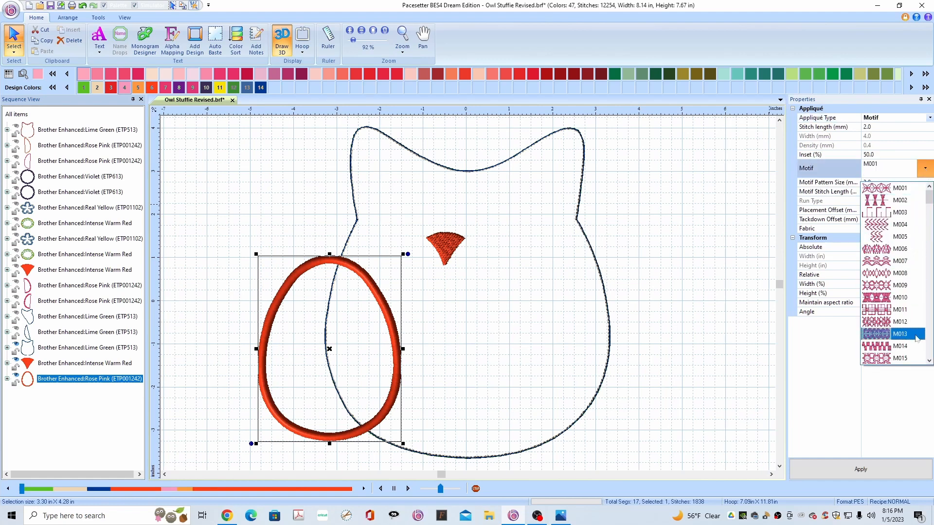
pyautogui.click(928, 361)
pyautogui.click(929, 361)
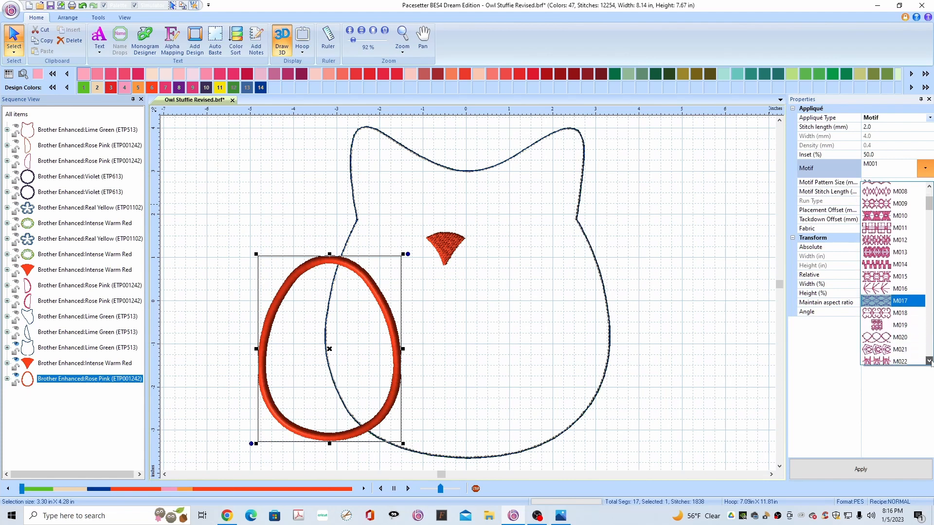
pyautogui.click(928, 361)
pyautogui.click(928, 361)
pyautogui.click(929, 361)
pyautogui.click(929, 361)
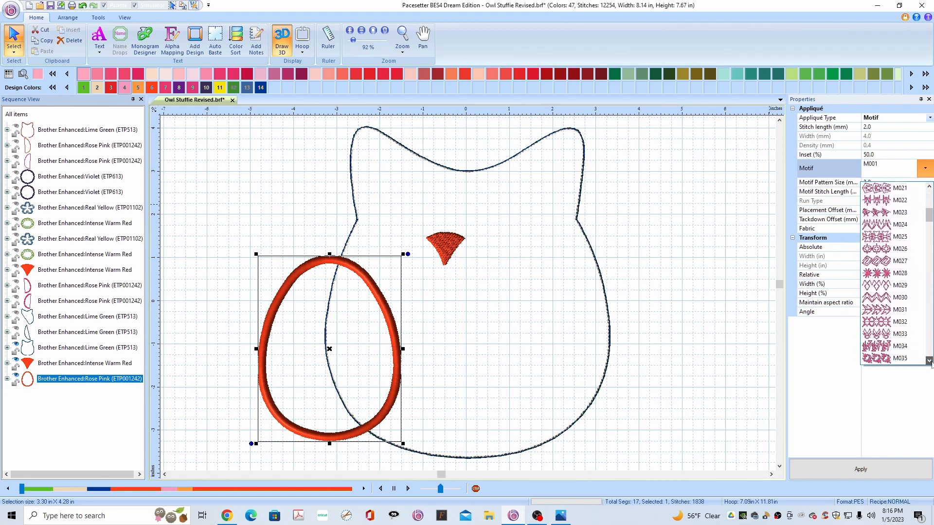
pyautogui.click(928, 361)
pyautogui.click(929, 361)
pyautogui.click(929, 361)
pyautogui.click(929, 361)
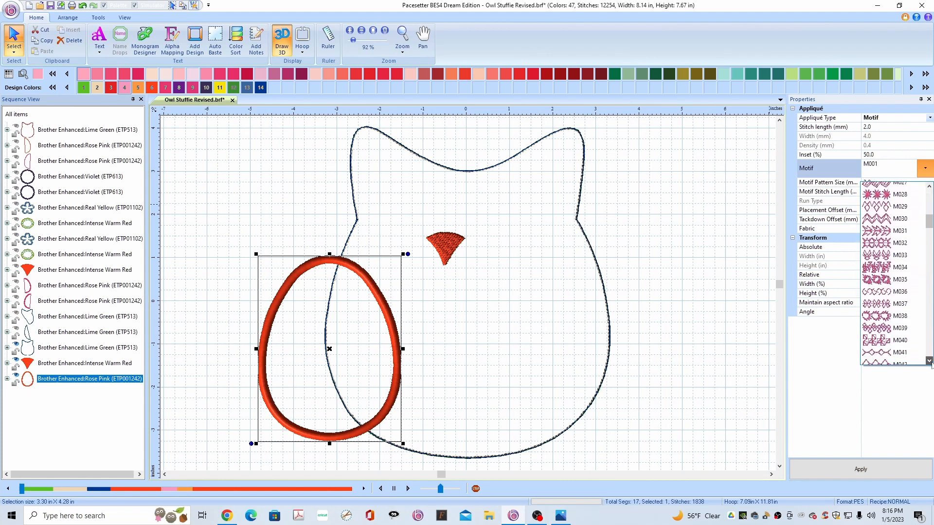
pyautogui.click(929, 361)
pyautogui.click(929, 361)
pyautogui.click(929, 361)
pyautogui.click(928, 361)
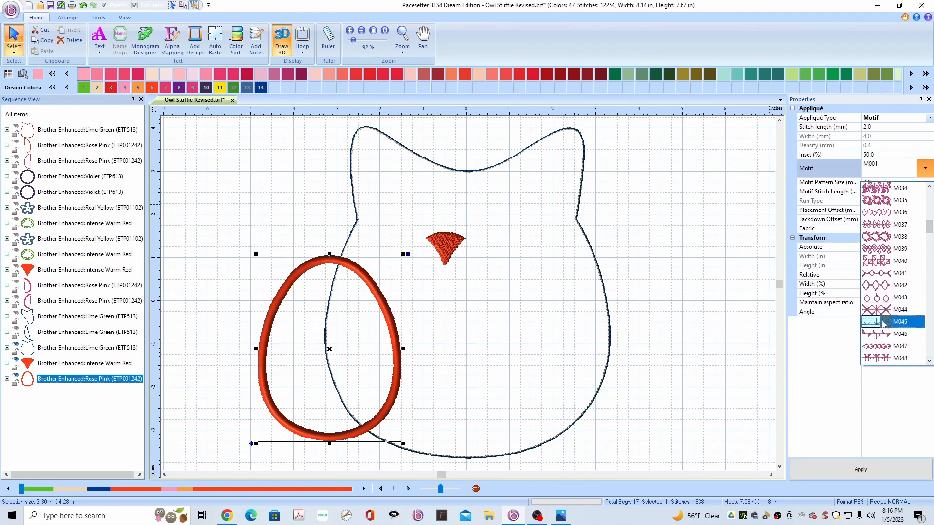
pyautogui.click(877, 313)
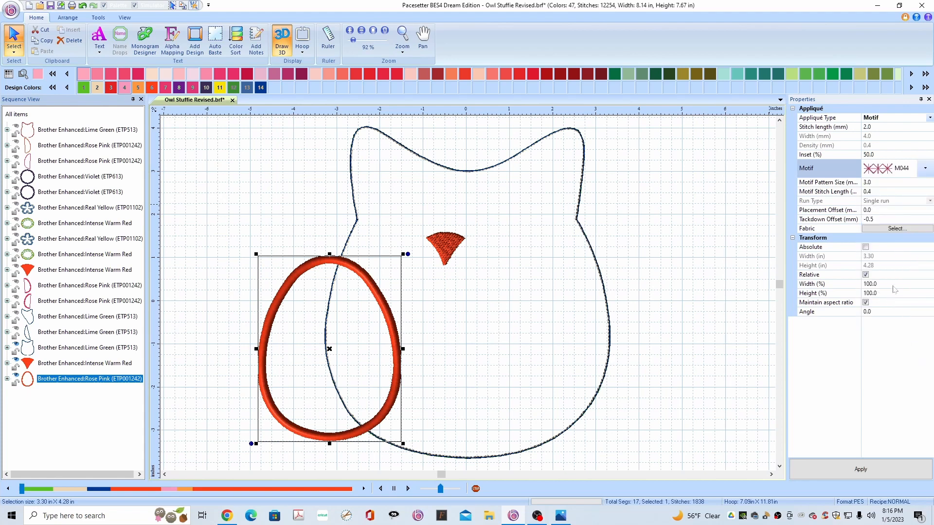
pyautogui.click(865, 470)
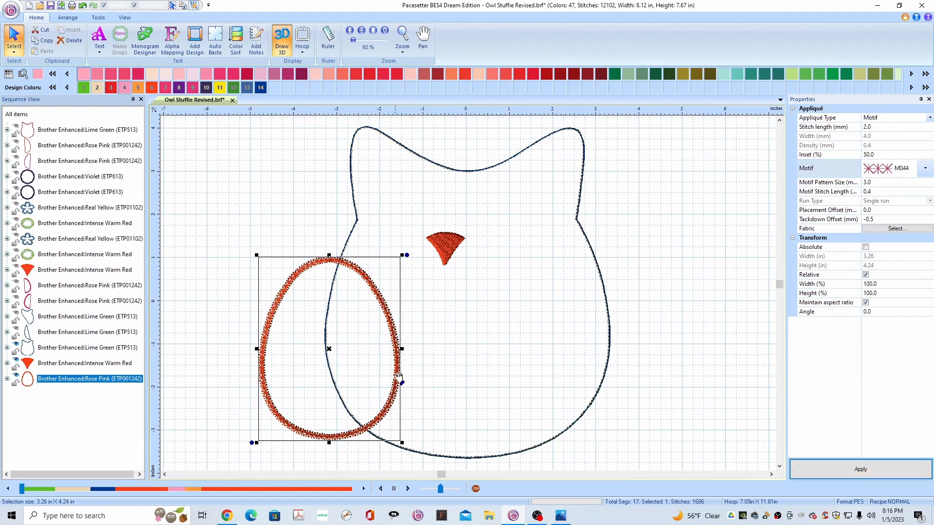
pyautogui.click(649, 421)
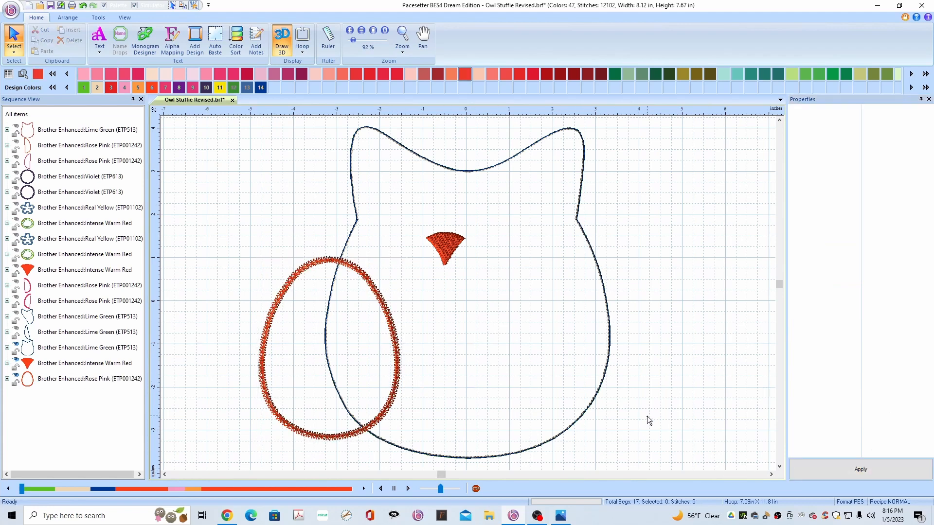
# - Set the red egg outline's motif pattern size to 6.0 mm
pyautogui.click(398, 386)
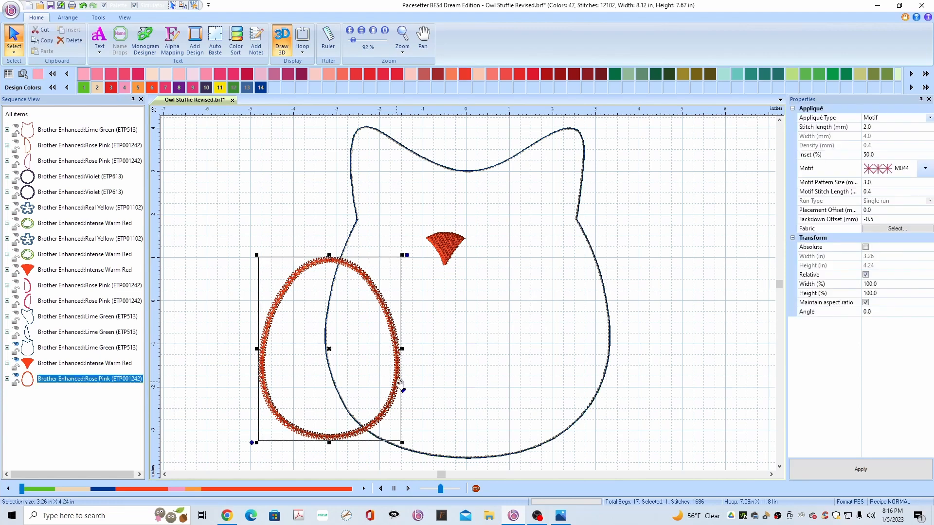
pyautogui.moveTo(399, 383); pyautogui.dragTo(396, 383)
pyautogui.click(879, 183)
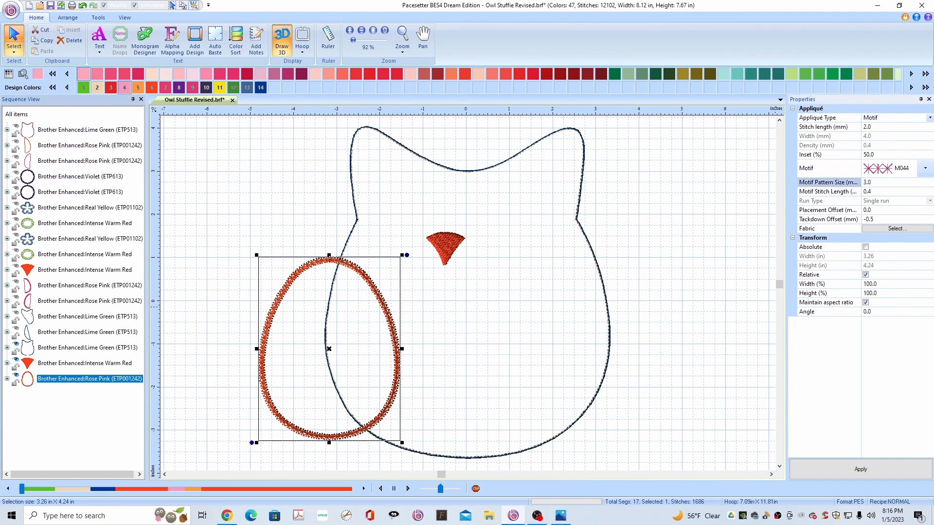
pyautogui.moveTo(871, 182); pyautogui.dragTo(863, 182)
pyautogui.write('6')
pyautogui.click(865, 469)
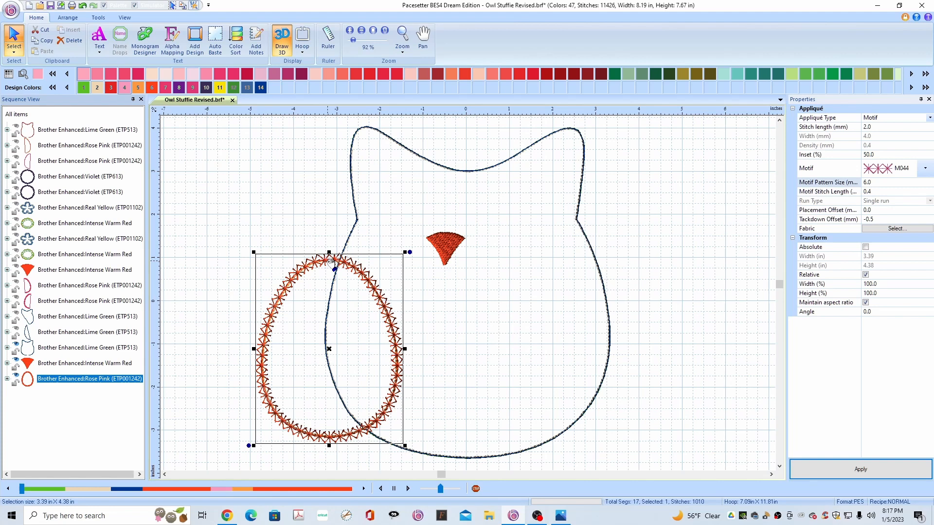
# - Split the egg outline into two halves at its top and bottom points with the Edit Shape Tool
pyautogui.click(332, 262)
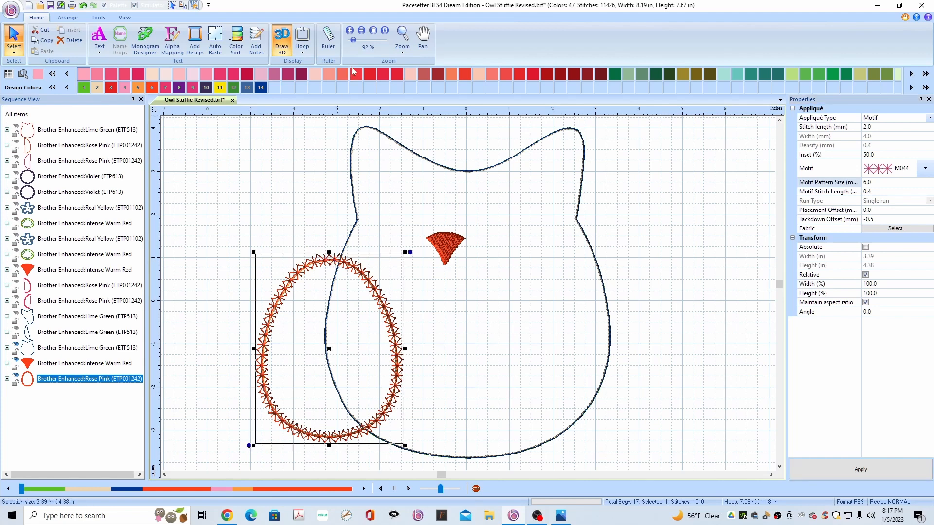
pyautogui.click(98, 18)
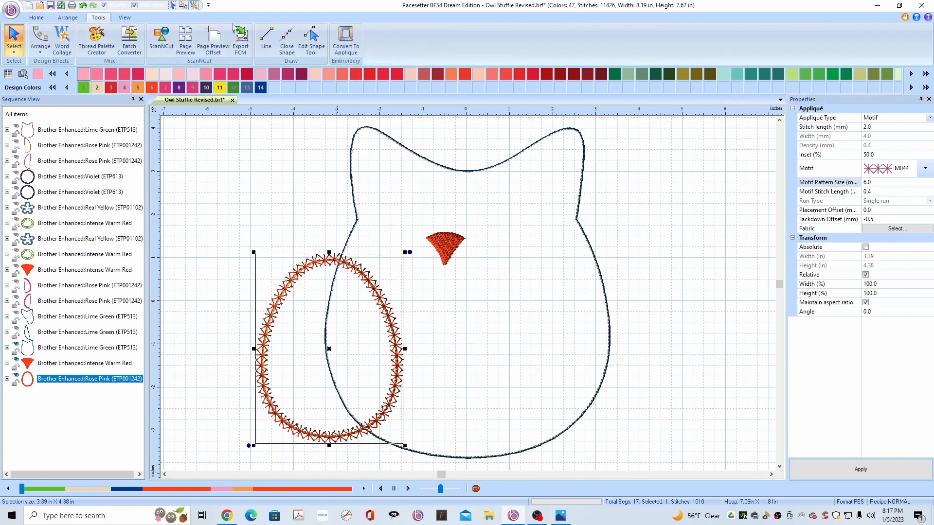
pyautogui.click(314, 49)
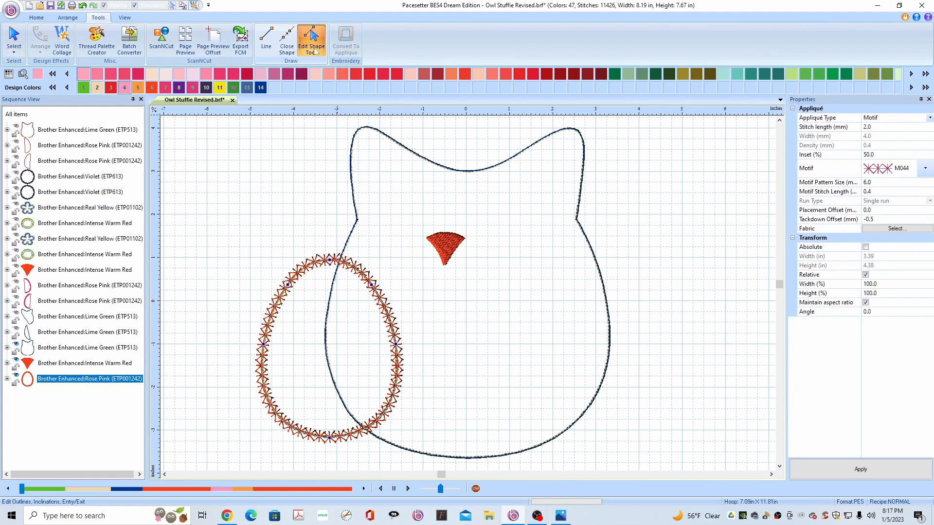
pyautogui.click(330, 259)
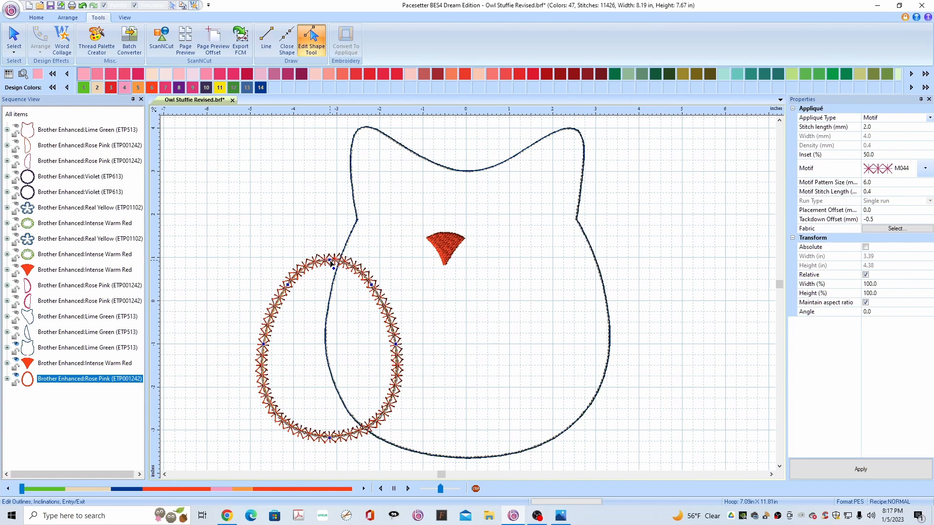
pyautogui.rightClick(330, 263)
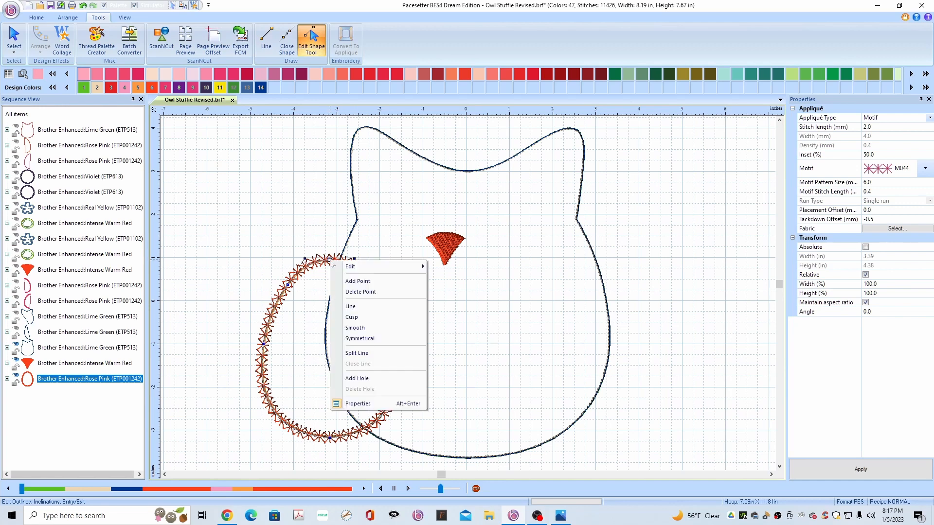
pyautogui.click(357, 354)
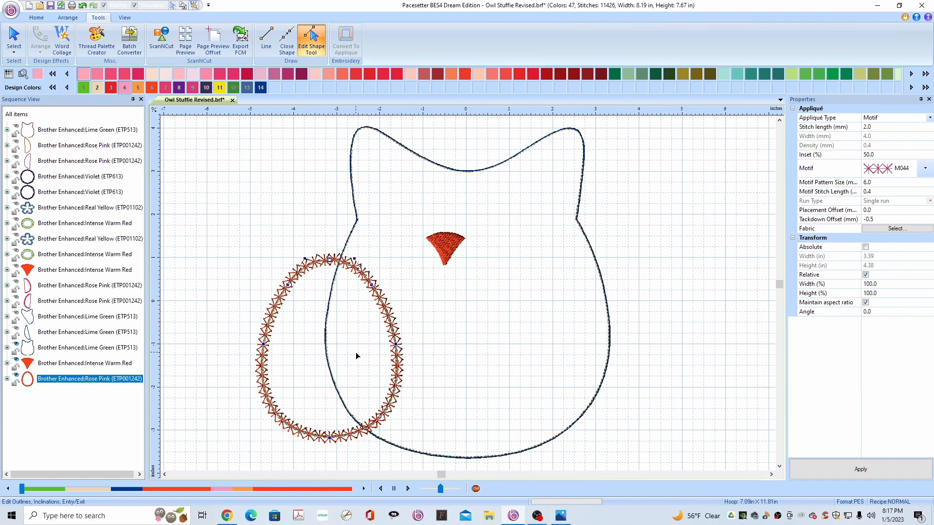
pyautogui.rightClick(331, 438)
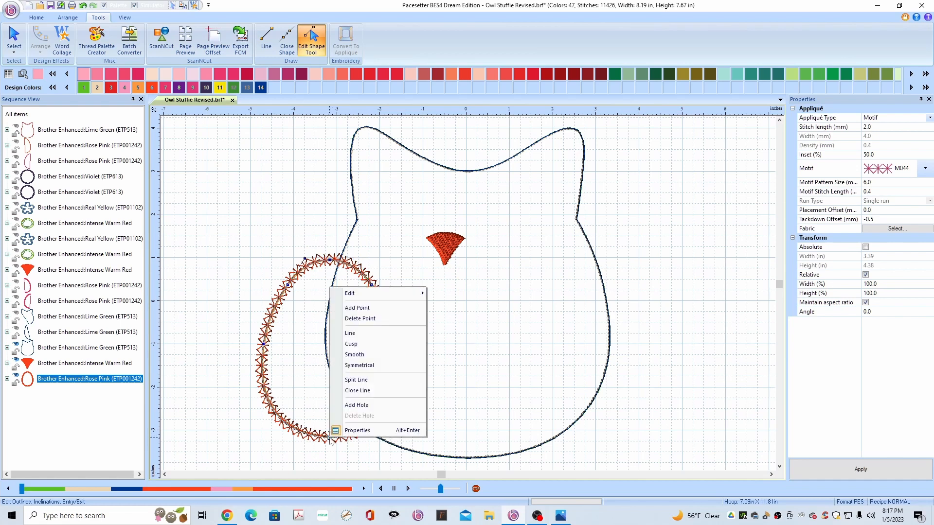
pyautogui.click(362, 381)
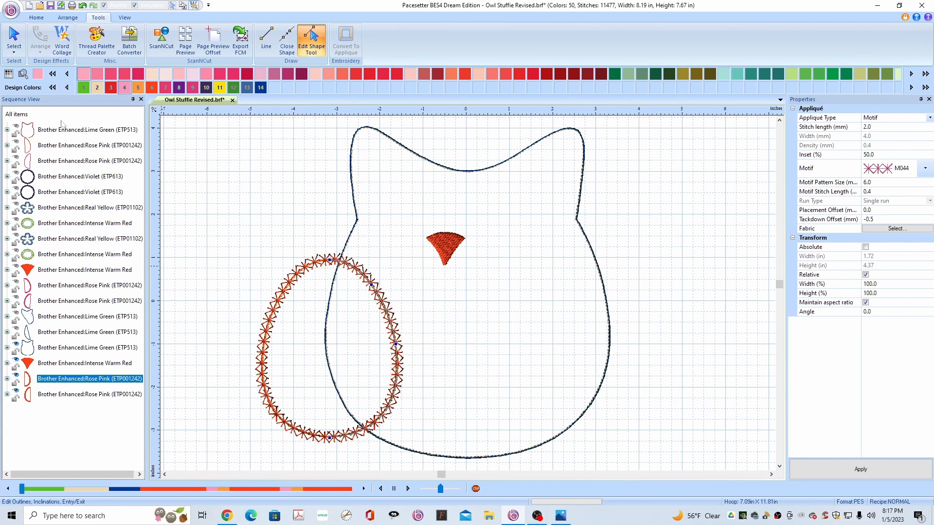
# - Ungroup the two egg halves and move the left half across to the owl body's right side as a wing
pyautogui.click(282, 295)
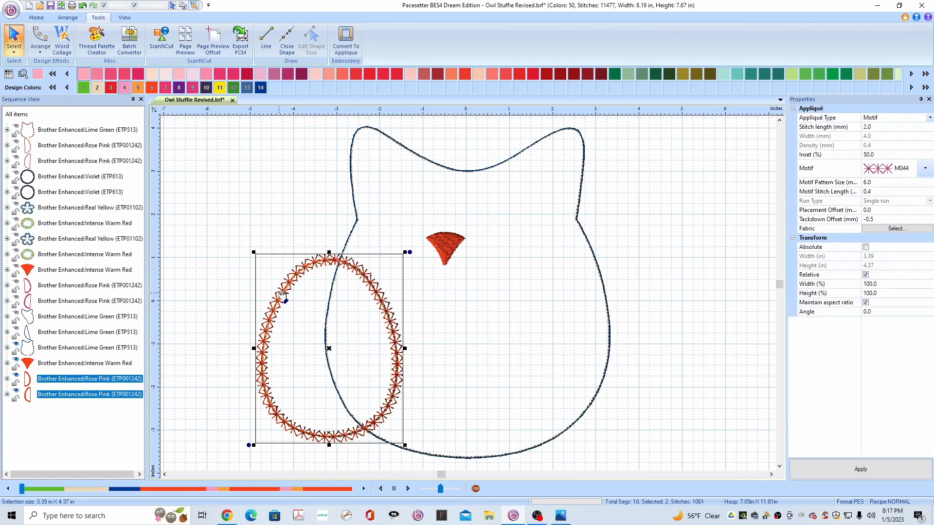
pyautogui.rightClick(271, 310)
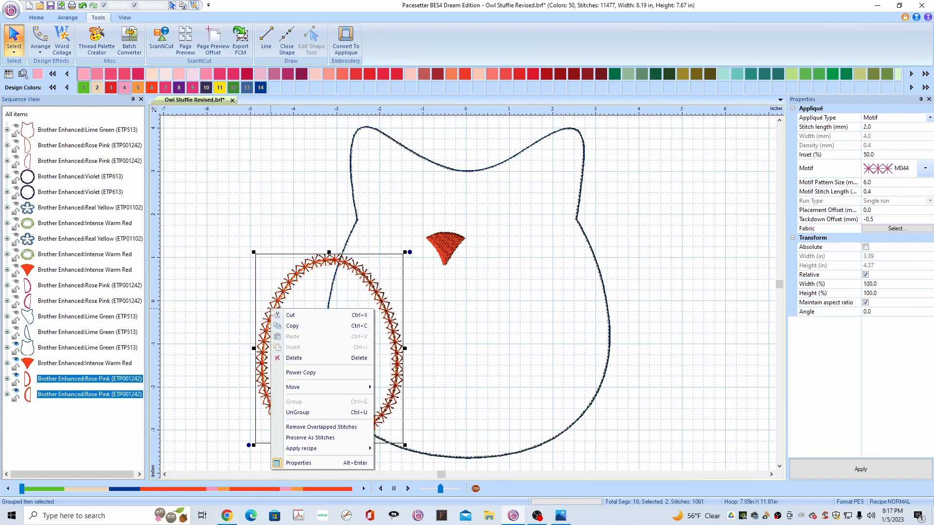
pyautogui.click(302, 413)
pyautogui.click(203, 349)
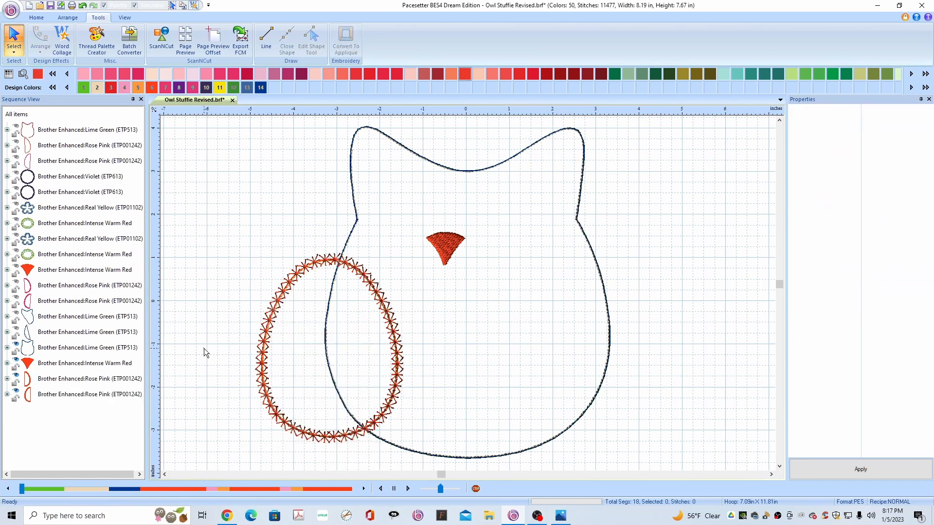
pyautogui.click(267, 335)
pyautogui.moveTo(266, 335); pyautogui.dragTo(526, 324)
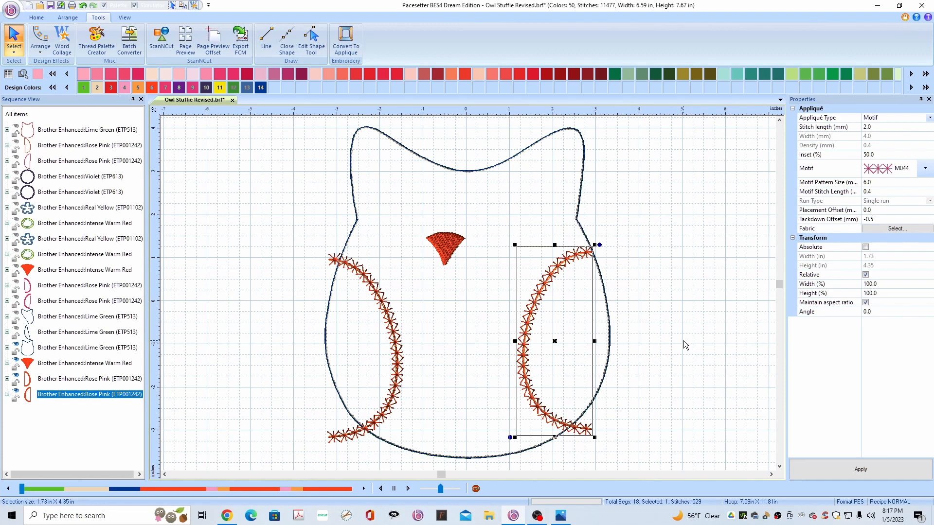
# - Position the left wing over the original left wing, showing the original wing pieces only as a temporary guide
pyautogui.moveTo(402, 365); pyautogui.dragTo(409, 360)
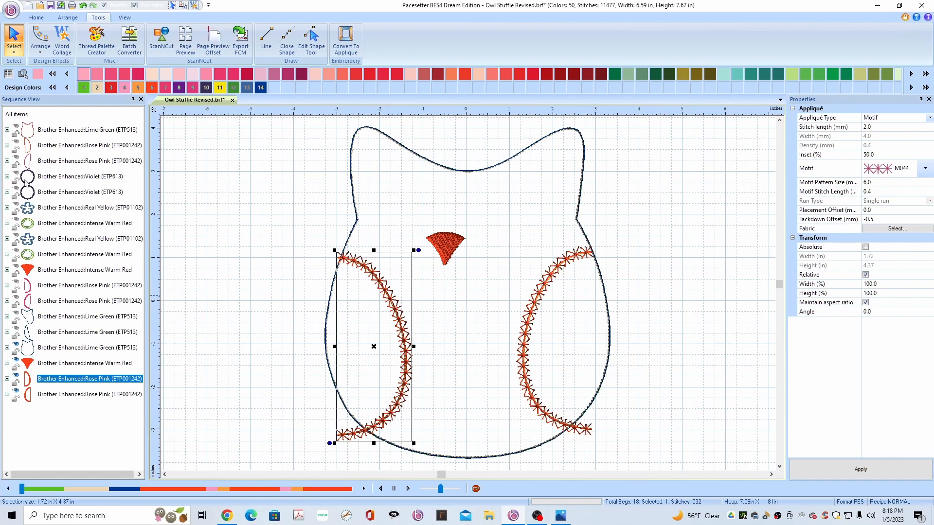
pyautogui.click(17, 144)
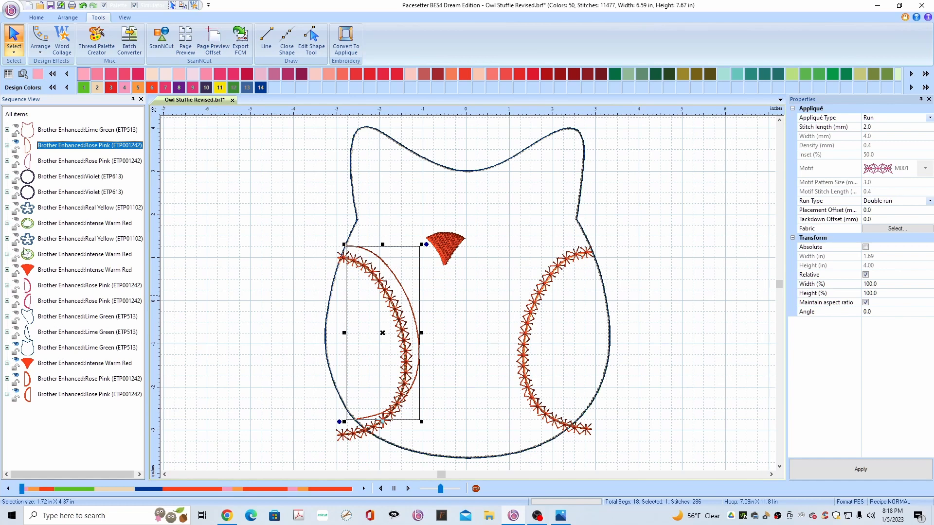
pyautogui.click(16, 285)
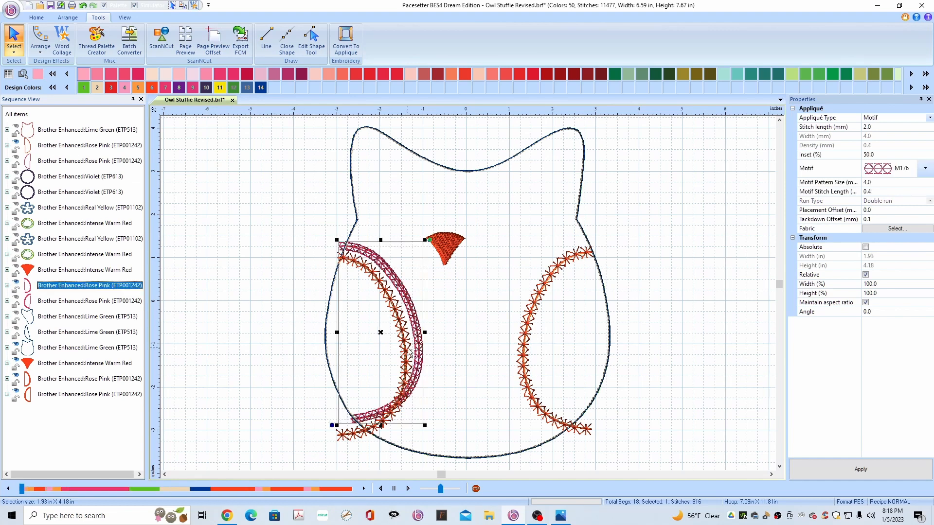
pyautogui.moveTo(406, 349); pyautogui.dragTo(411, 337)
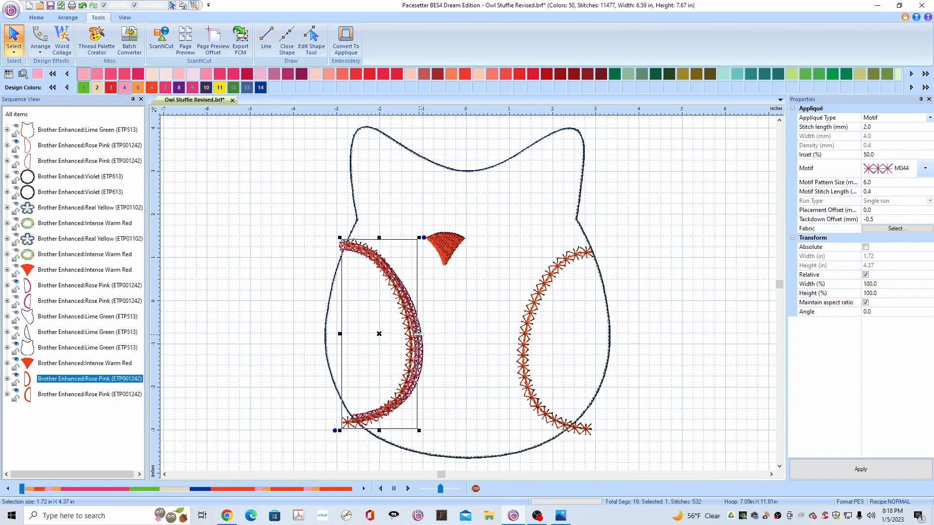
pyautogui.moveTo(413, 342); pyautogui.dragTo(419, 345)
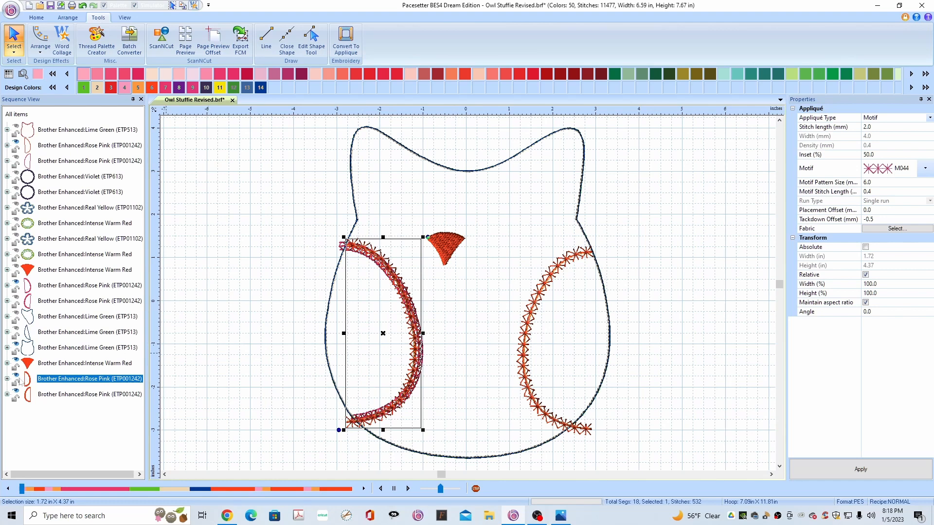
pyautogui.click(16, 282)
pyautogui.click(16, 144)
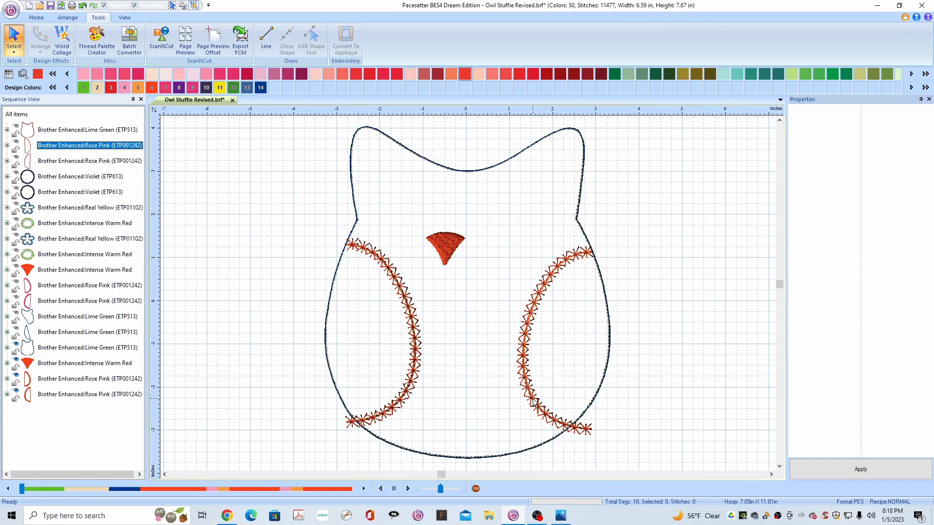
# - Rotate the left wing slightly counterclockwise so both of its ends meet the body outline
pyautogui.click(414, 373)
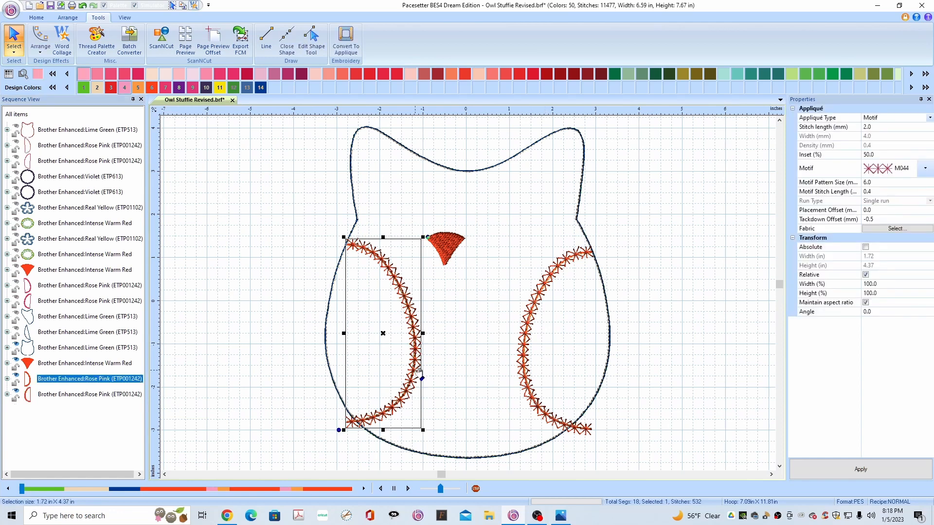
pyautogui.moveTo(428, 237); pyautogui.dragTo(425, 234)
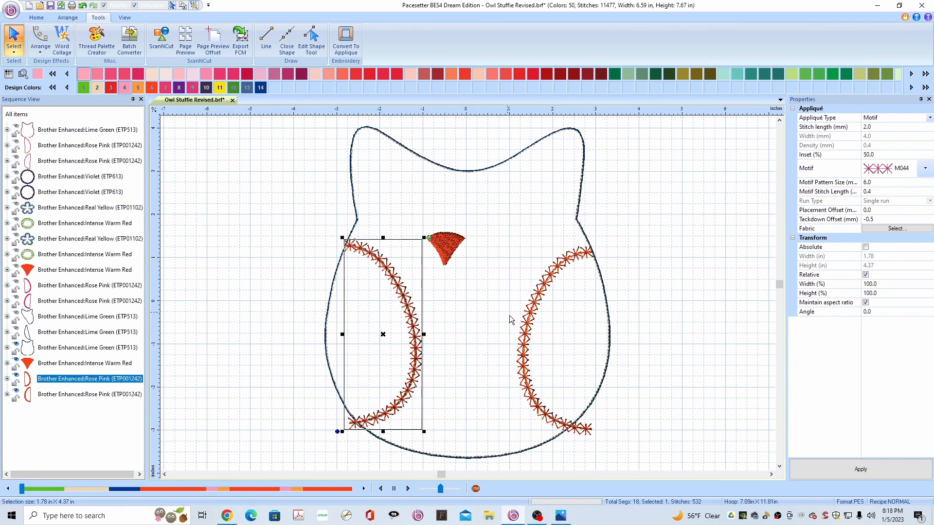
pyautogui.moveTo(385, 423); pyautogui.dragTo(361, 421)
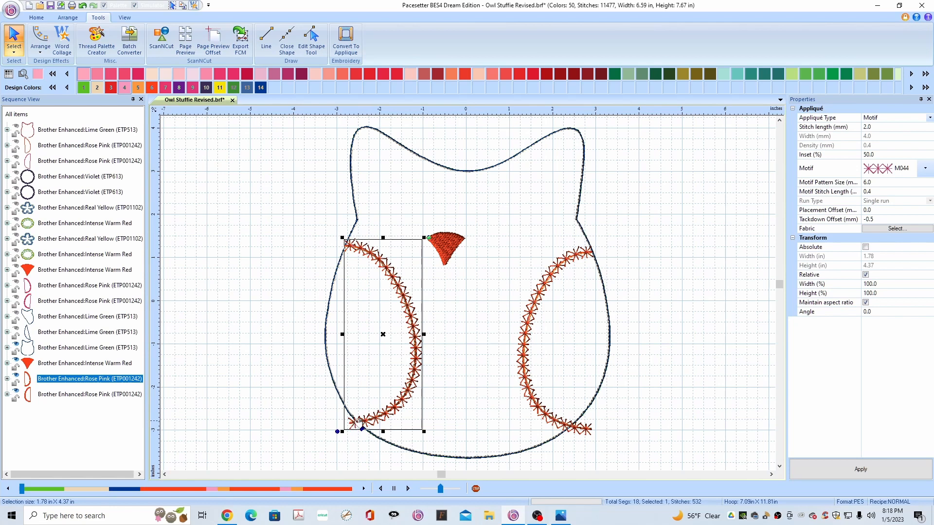
# - Align the left and right wings with each other by their top edges and leave nothing selected
pyautogui.click(529, 386)
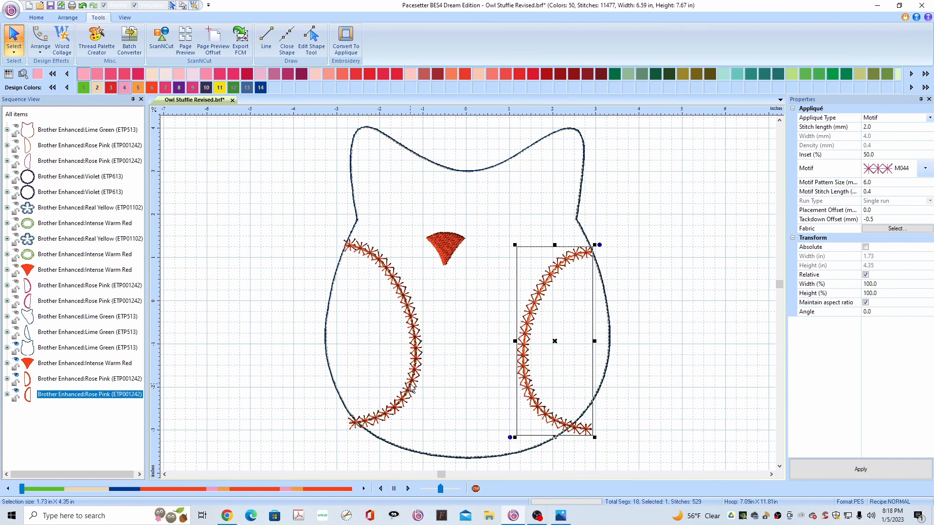
pyautogui.keyDown('ctrl'); pyautogui.click(89, 379); pyautogui.keyUp('ctrl')
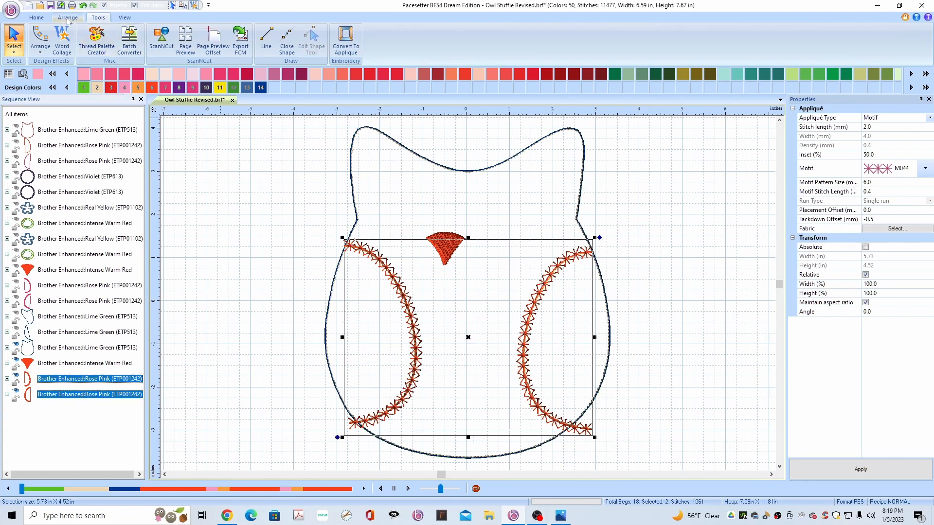
pyautogui.click(67, 18)
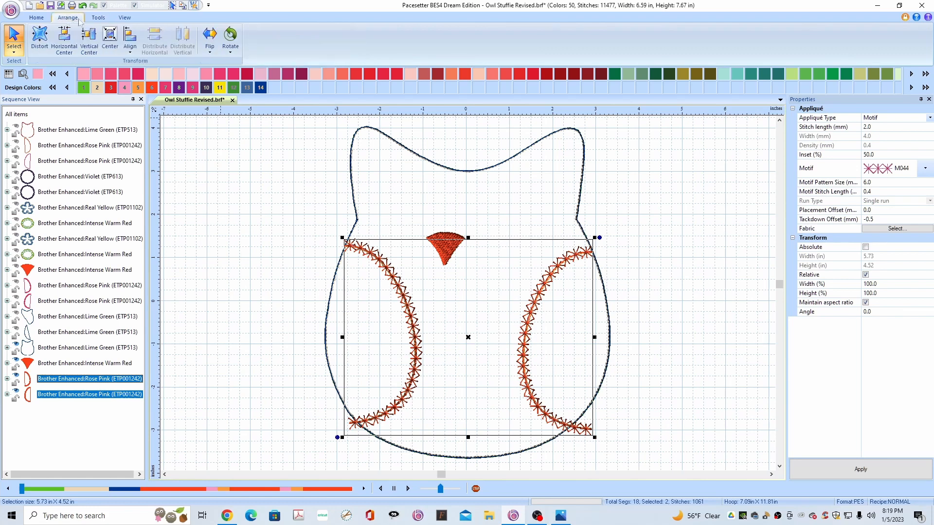
pyautogui.click(130, 48)
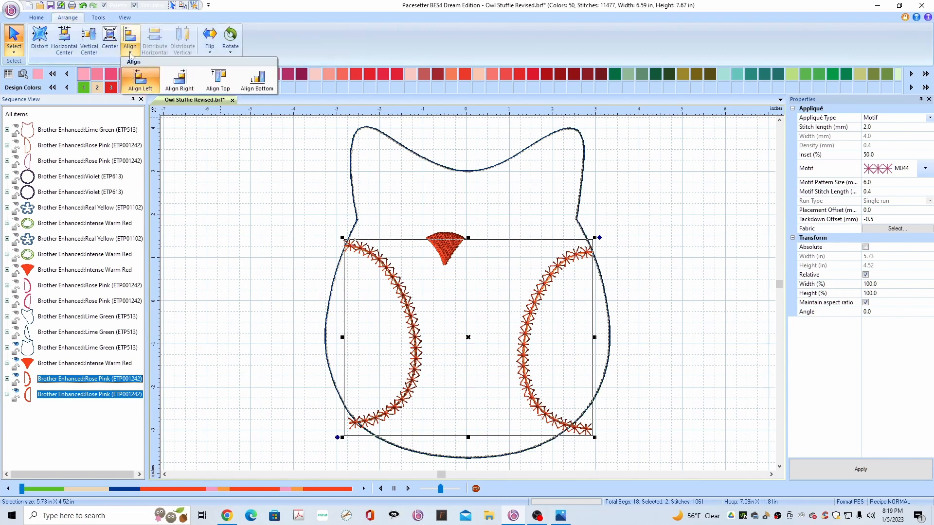
pyautogui.click(219, 82)
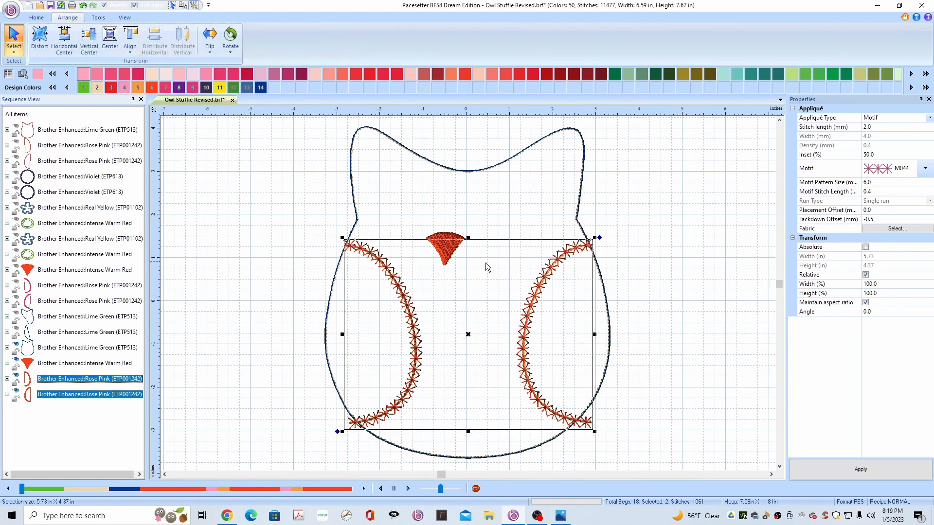
pyautogui.click(638, 274)
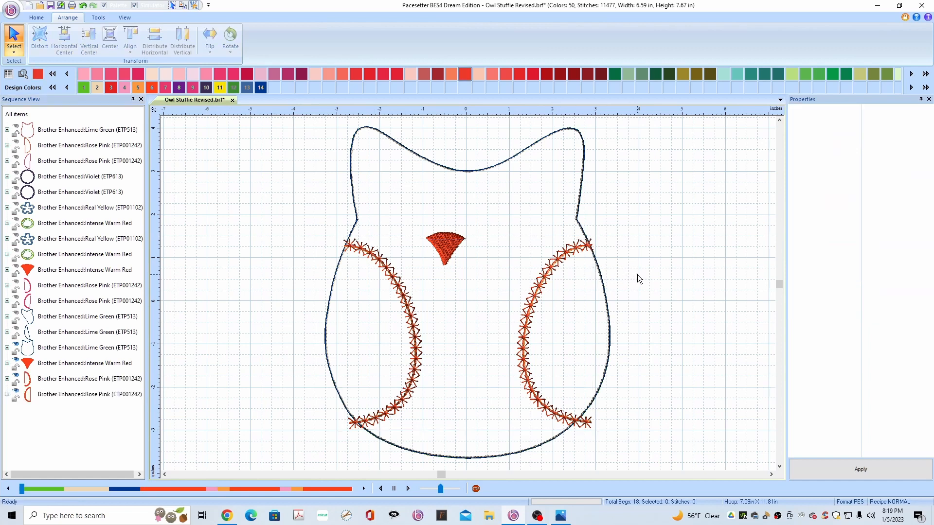
# - Rotate the right wing slightly clockwise so its ends meet the body outline, and nudge it slightly left
pyautogui.click(577, 250)
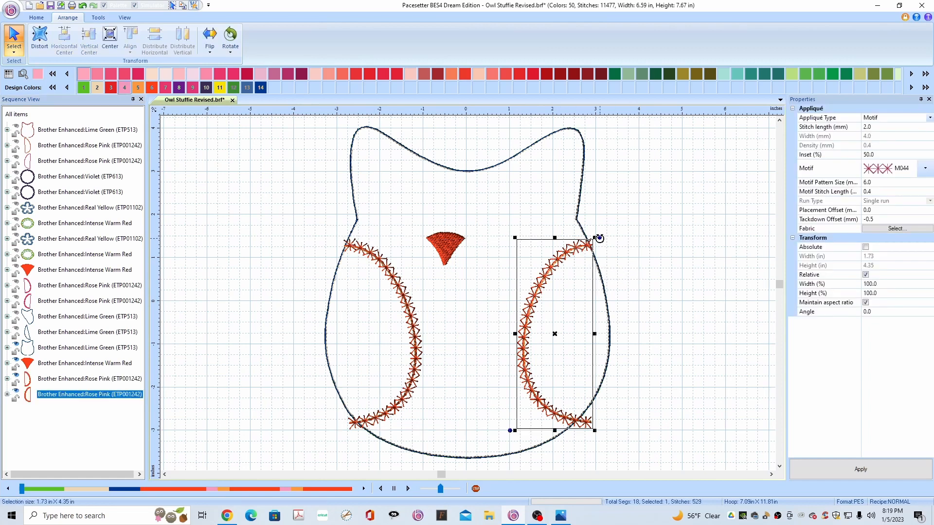
pyautogui.moveTo(599, 237); pyautogui.dragTo(605, 241)
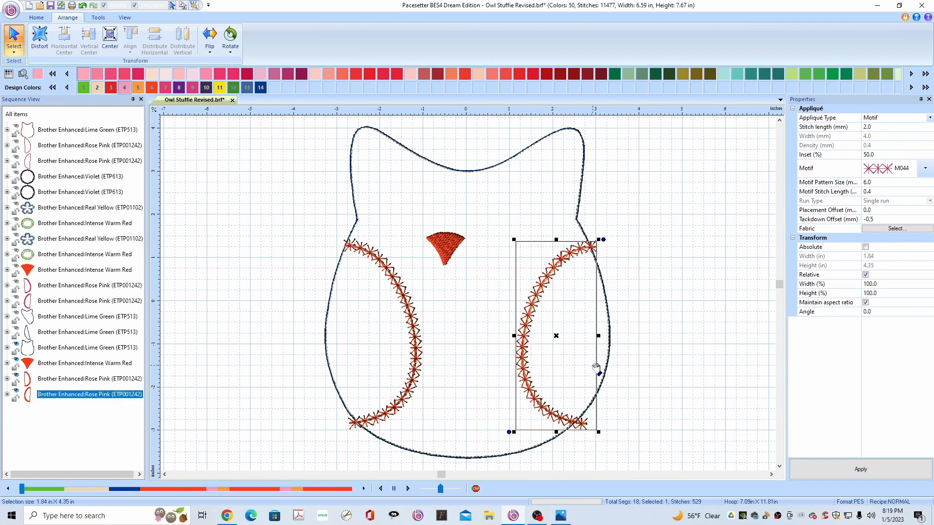
pyautogui.moveTo(528, 328); pyautogui.dragTo(525, 328)
pyautogui.click(650, 320)
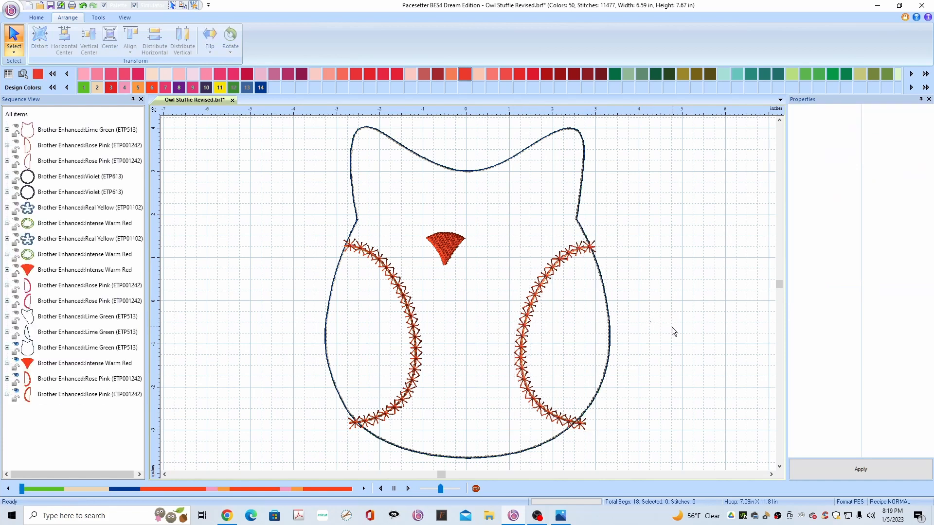
# - Move the red beak to the body's vertical centerline, just above the wing tops
pyautogui.click(77, 365)
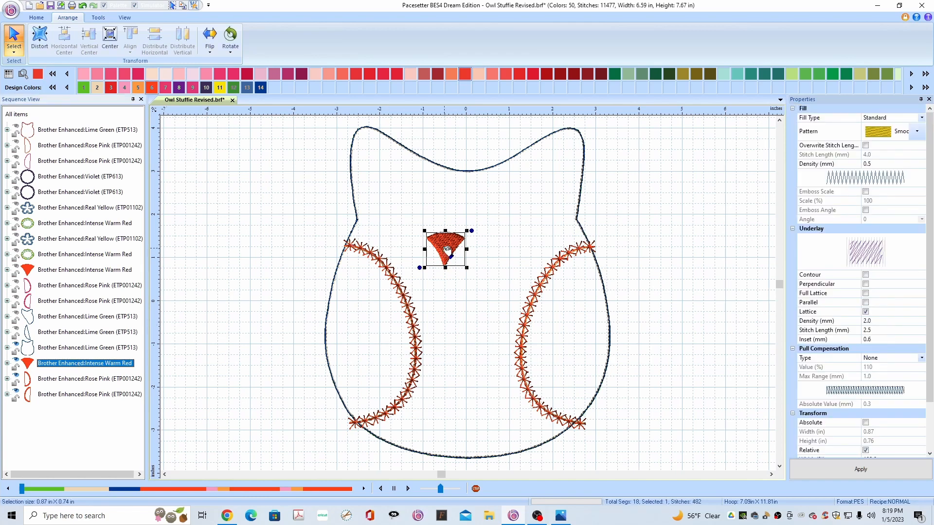
pyautogui.moveTo(447, 251); pyautogui.dragTo(470, 246)
pyautogui.click(638, 224)
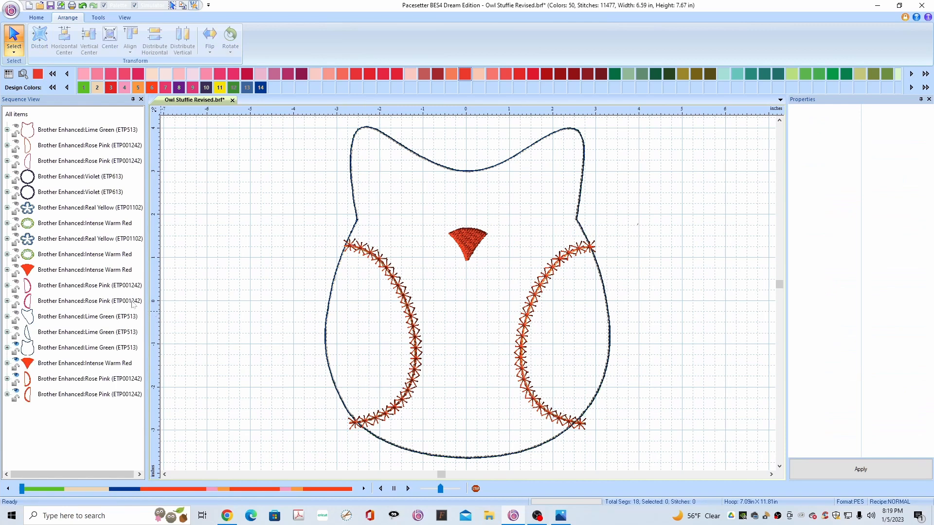
# - Add the Applique 001 circle, about 1.56 in wide, above and left of the beak as an eye
pyautogui.click(37, 18)
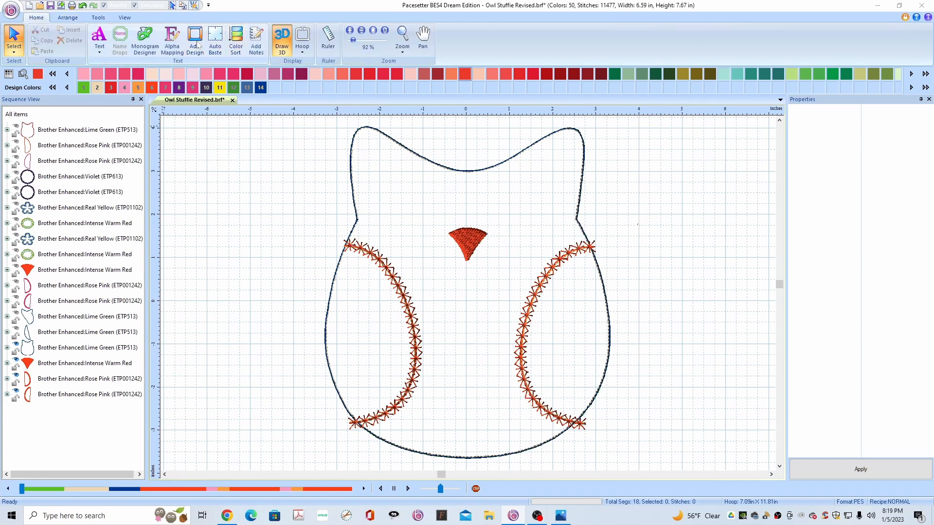
pyautogui.click(196, 44)
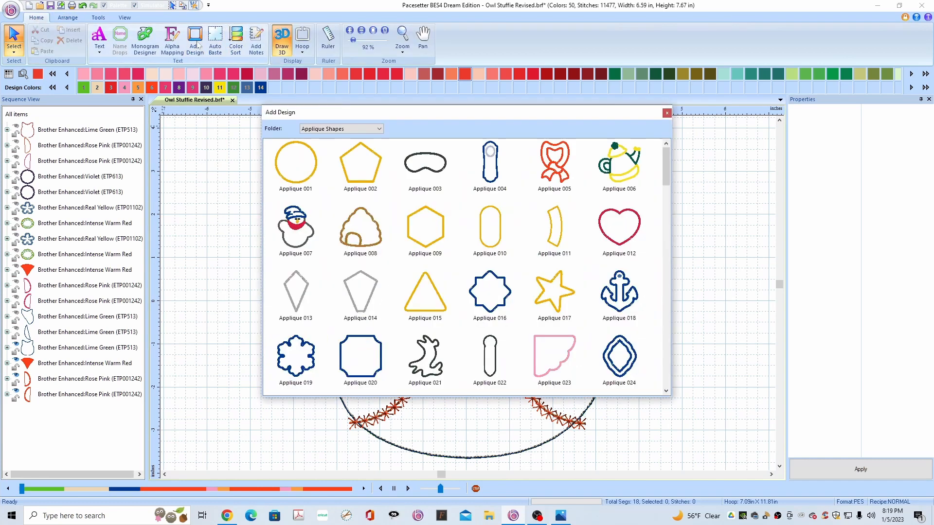
pyautogui.click(302, 181)
pyautogui.click(302, 181)
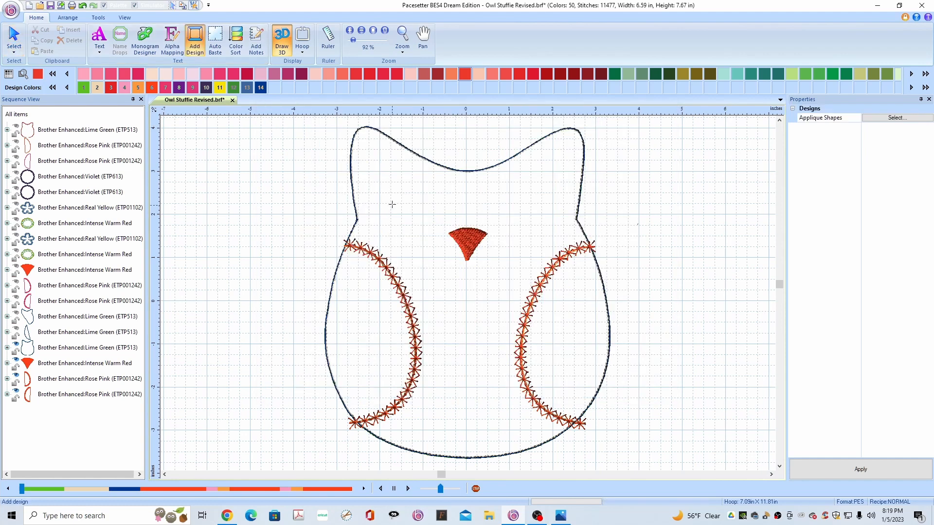
pyautogui.moveTo(385, 200); pyautogui.dragTo(449, 200)
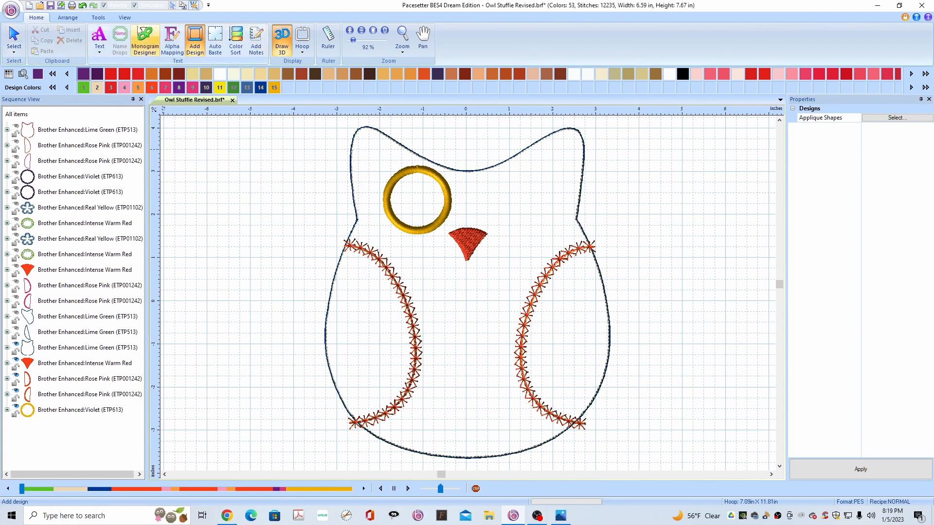
# - Set the eye circle's appliqué type to Motif with pattern M044
pyautogui.click(98, 18)
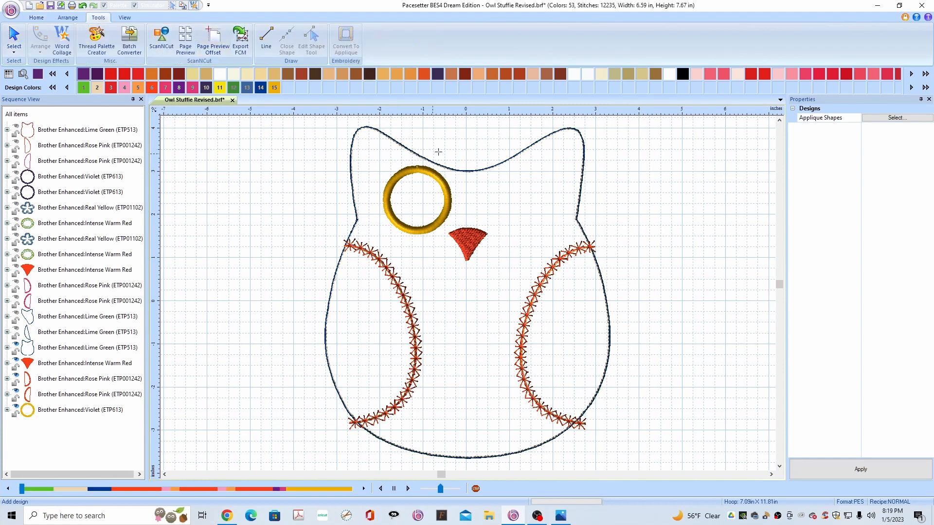
pyautogui.click(13, 39)
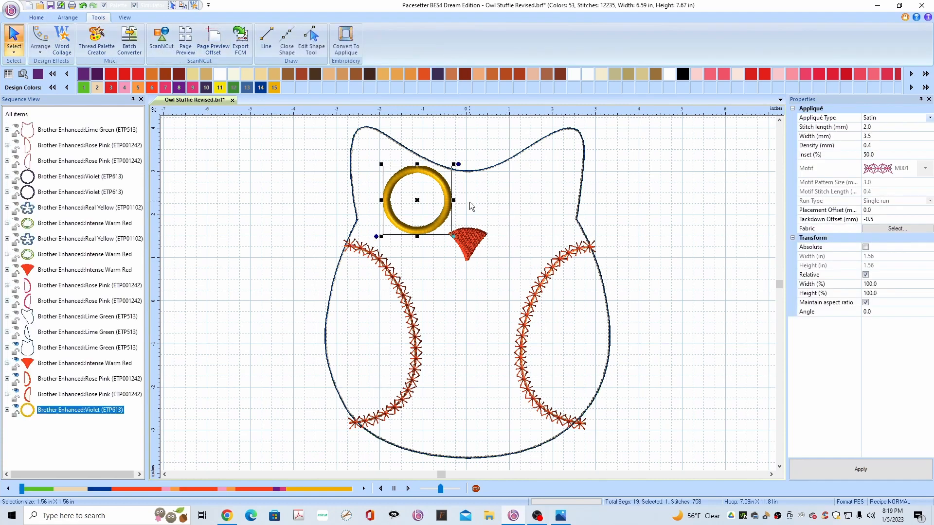
pyautogui.click(930, 119)
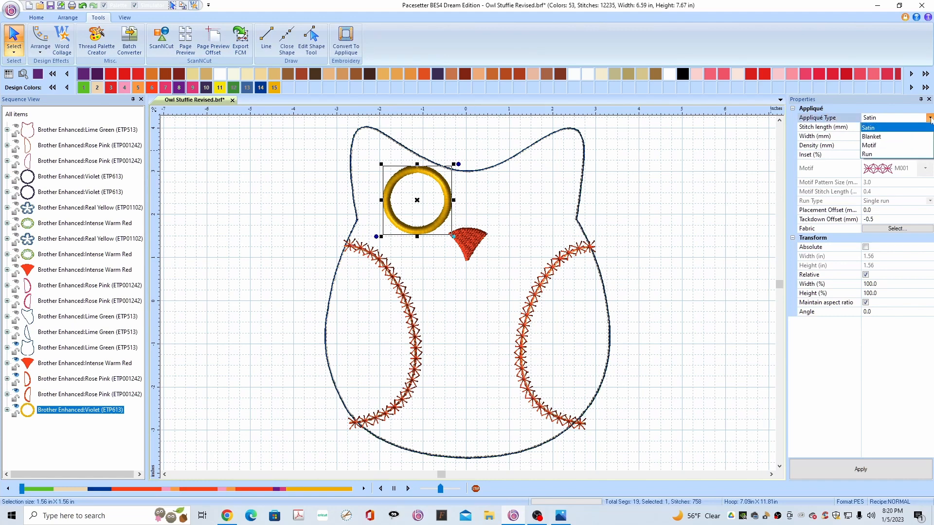
pyautogui.click(879, 146)
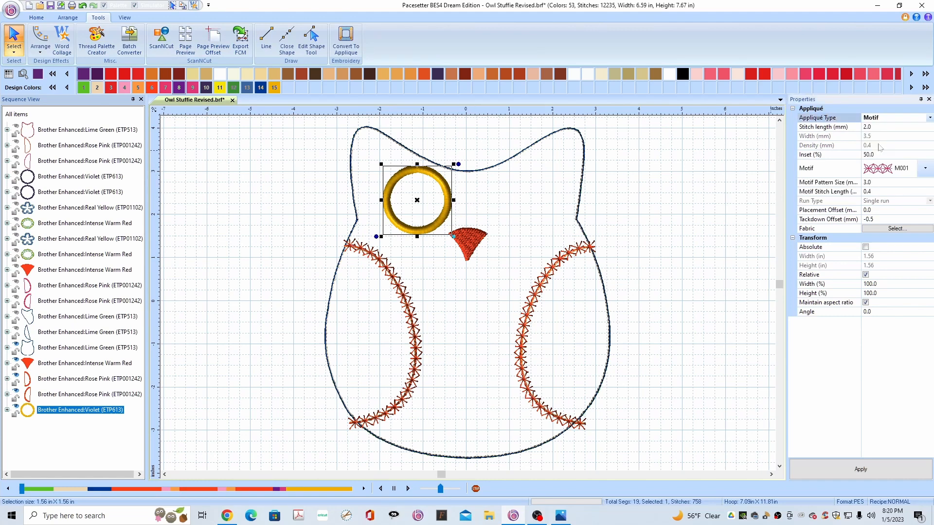
pyautogui.click(926, 170)
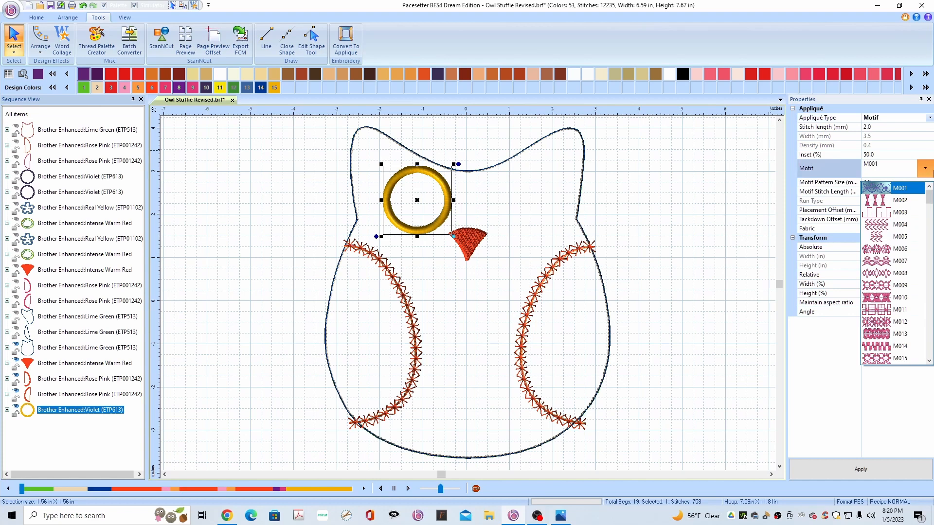
pyautogui.click(929, 362)
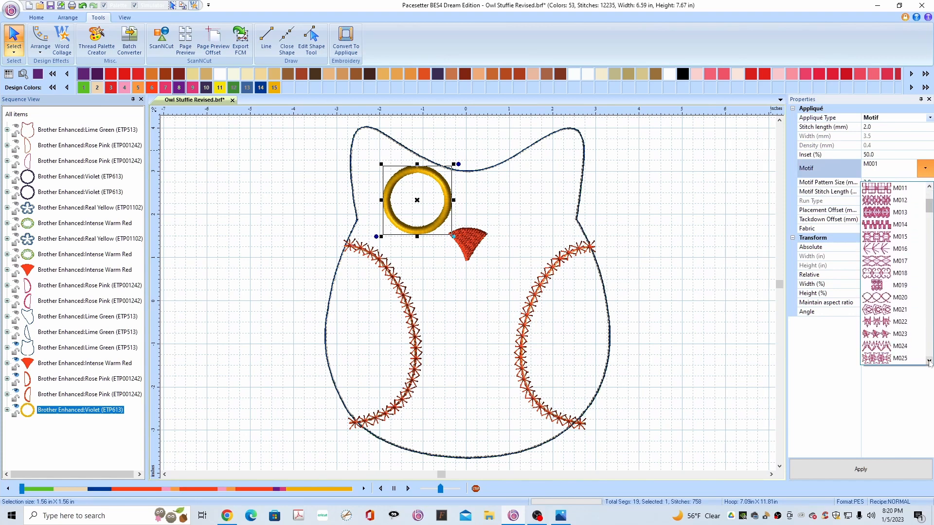
pyautogui.click(930, 362)
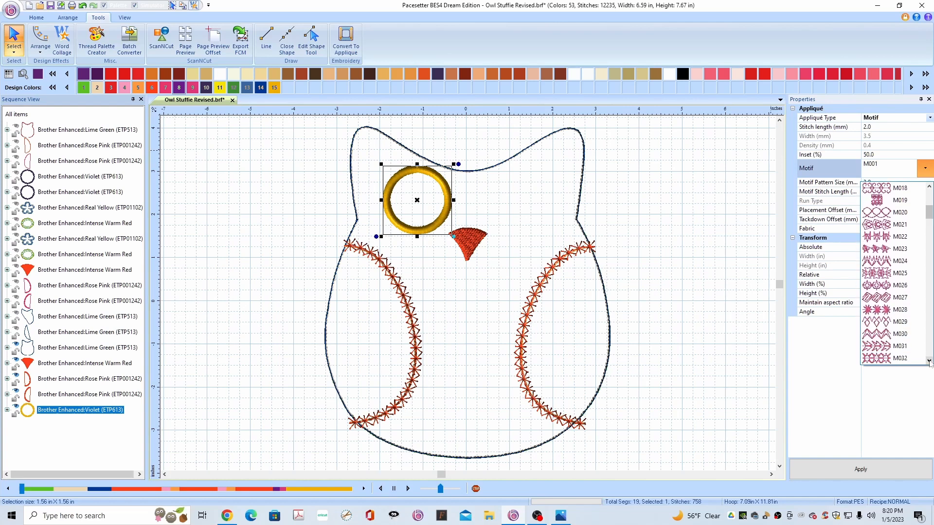
pyautogui.click(929, 361)
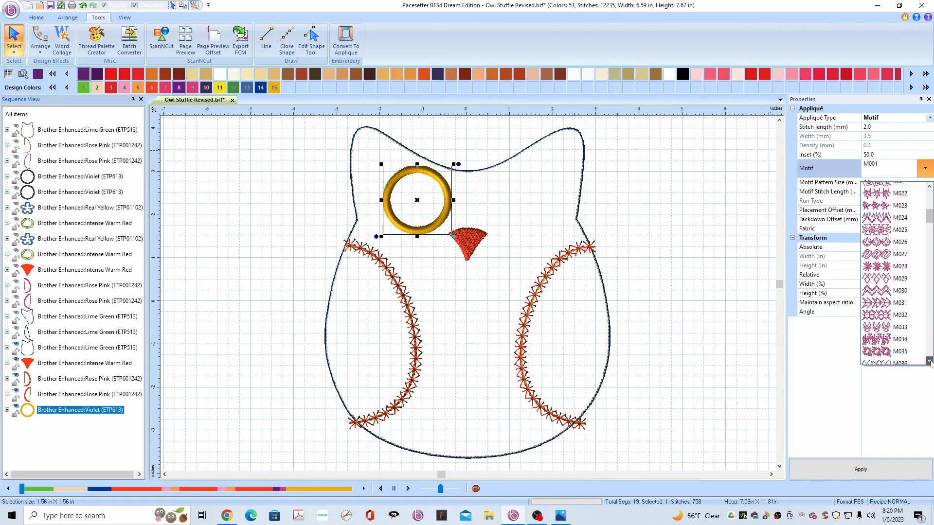
pyautogui.click(929, 362)
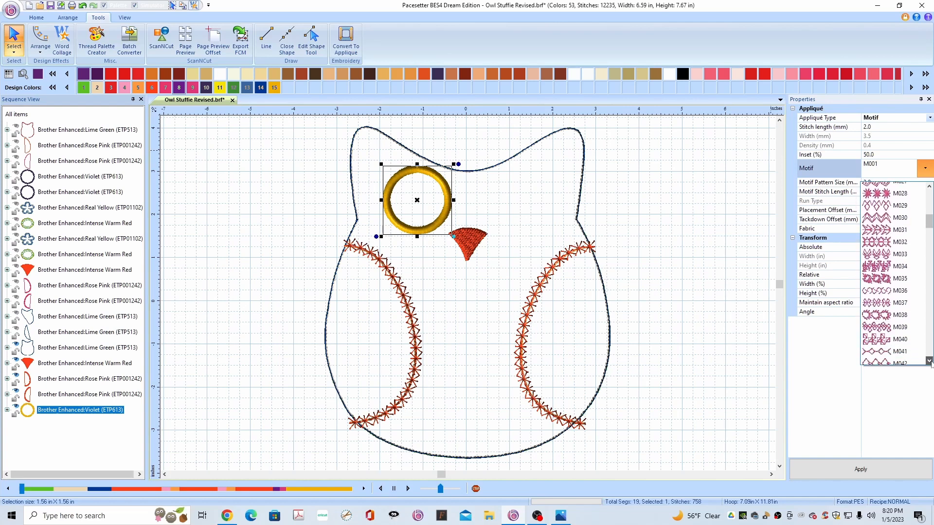
pyautogui.click(929, 362)
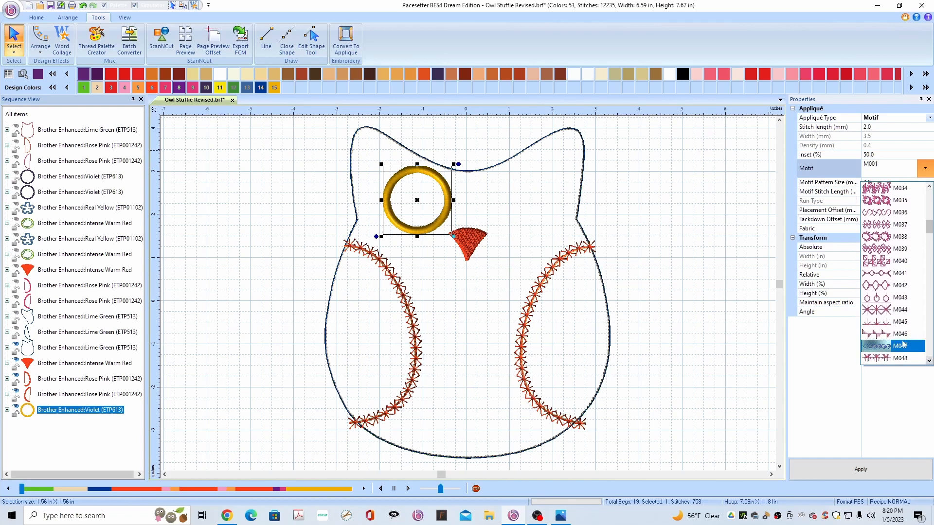
pyautogui.click(882, 311)
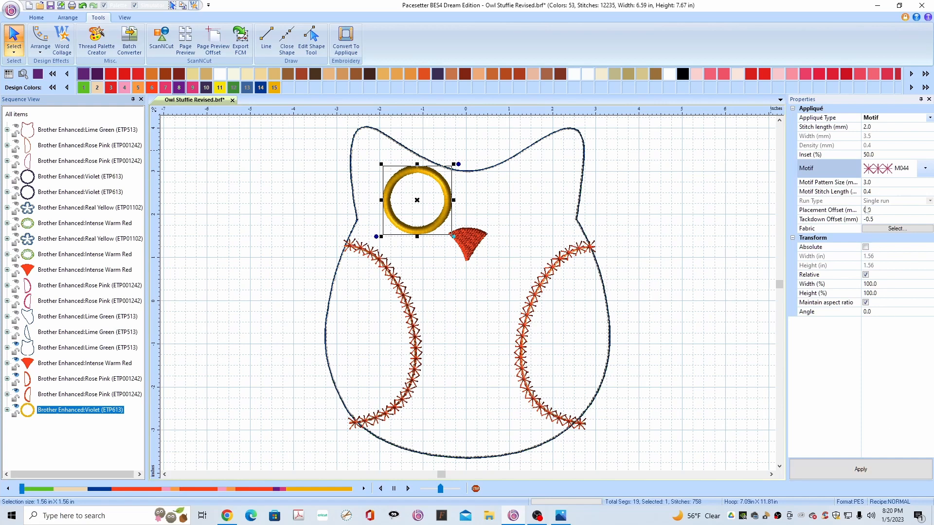
# - Apply a motif pattern size of 6.0 mm to the eye circle
pyautogui.click(871, 182)
pyautogui.doubleClick(867, 182)
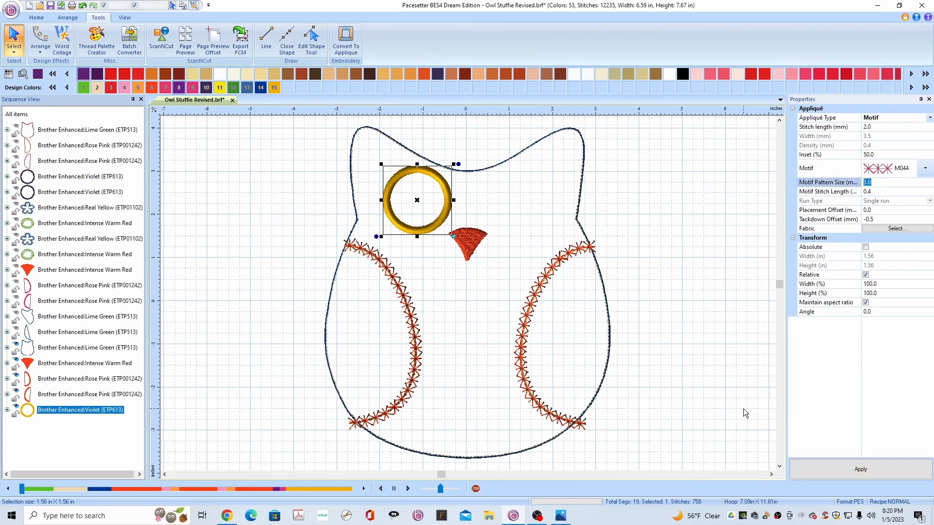
pyautogui.write('6.')
pyautogui.click(839, 469)
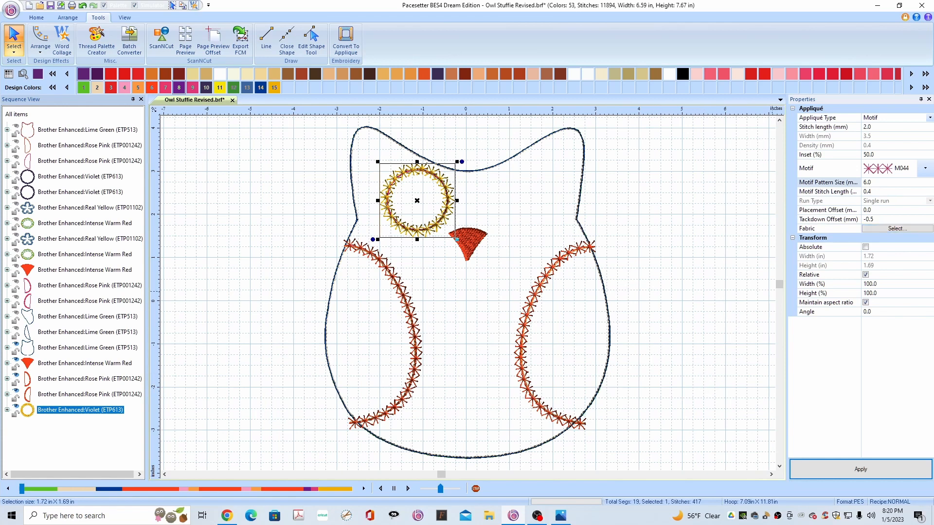
# - Set the eye circle's motif pattern size to 5.0 mm and move the circle slightly down and right toward the beak
pyautogui.click(869, 182)
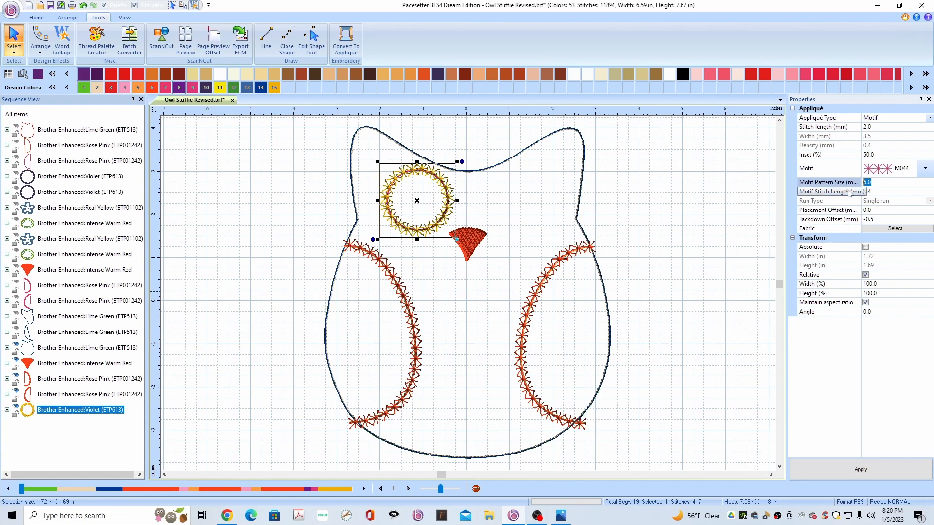
pyautogui.write('5.')
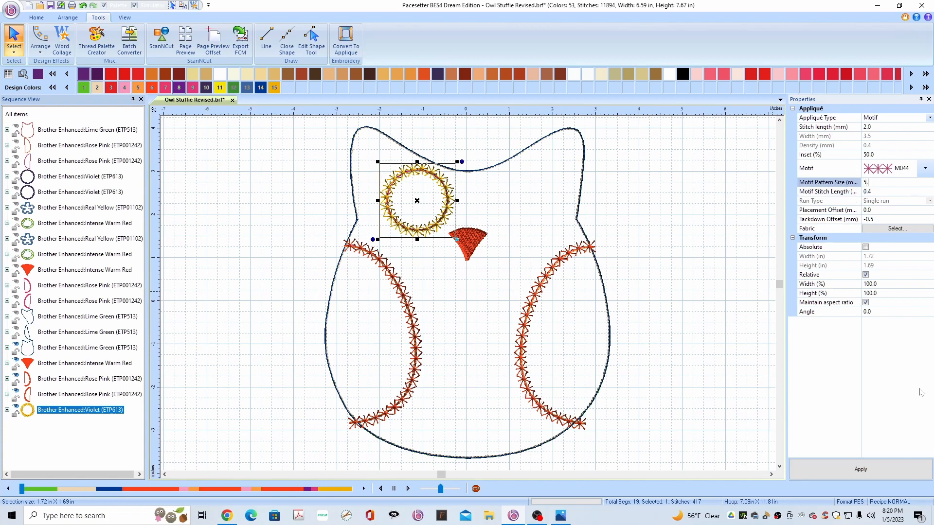
pyautogui.click(869, 470)
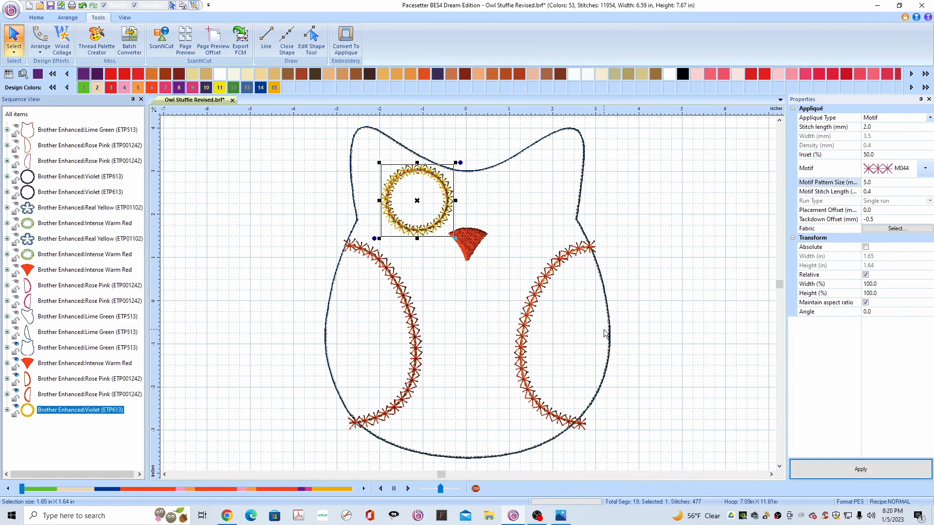
pyautogui.click(448, 212)
pyautogui.moveTo(448, 212); pyautogui.dragTo(453, 221)
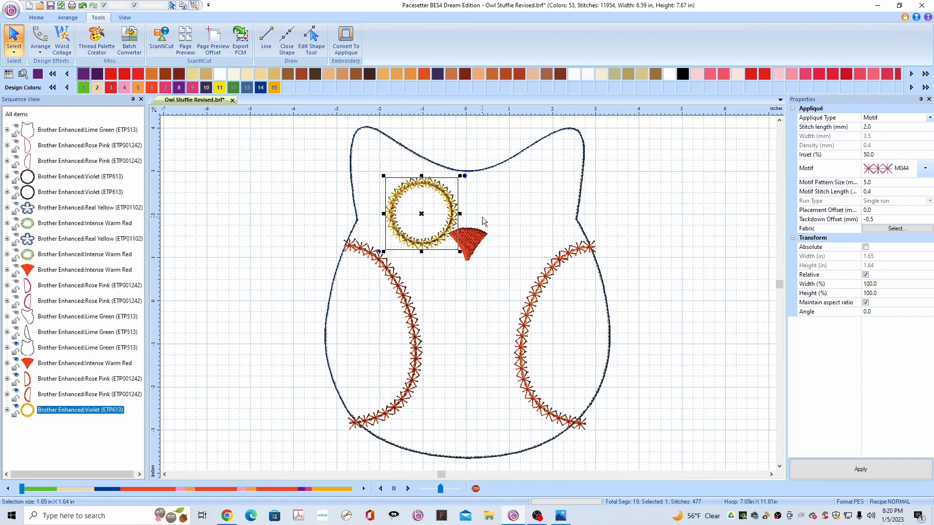
# - Duplicate the eye circle and place the copy level with it on the right side of the beak
pyautogui.click(454, 214)
pyautogui.rightClick(455, 212)
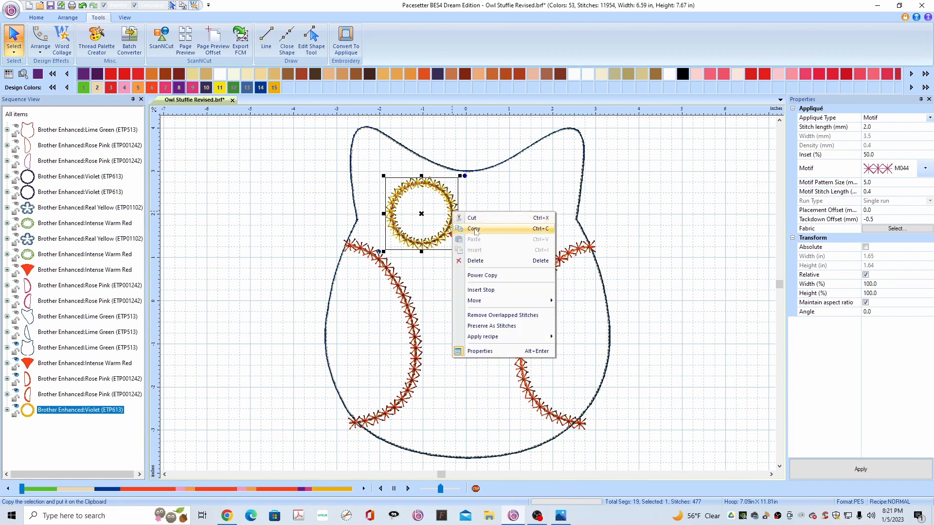
pyautogui.click(473, 228)
pyautogui.click(317, 243)
pyautogui.rightClick(297, 235)
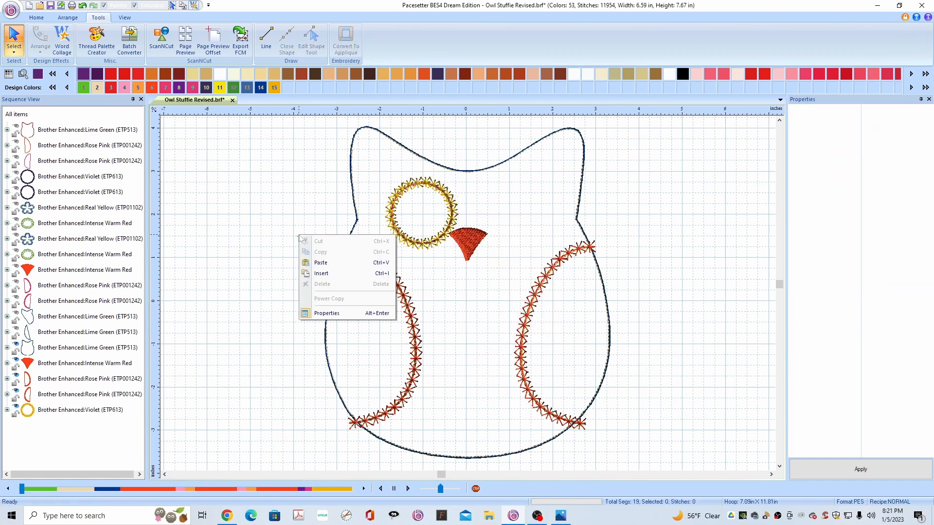
pyautogui.click(327, 263)
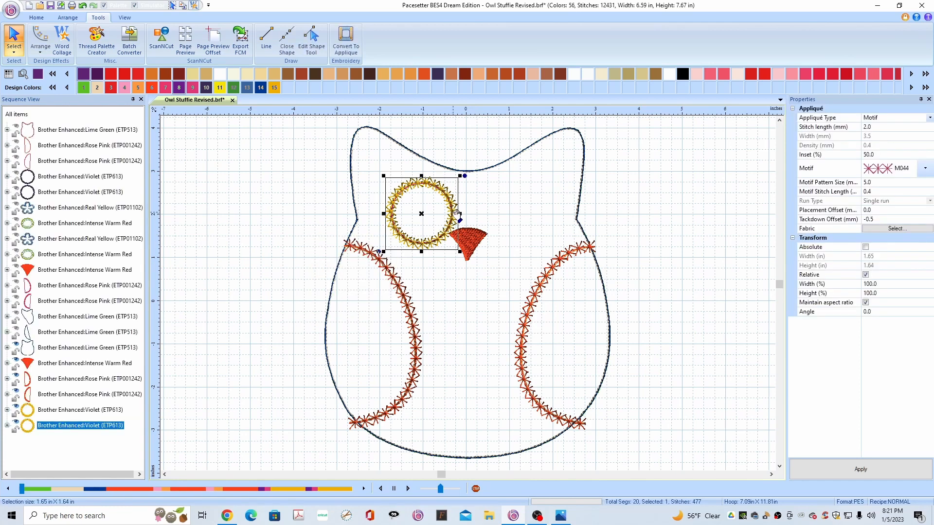
pyautogui.moveTo(462, 217); pyautogui.dragTo(544, 215)
pyautogui.click(637, 200)
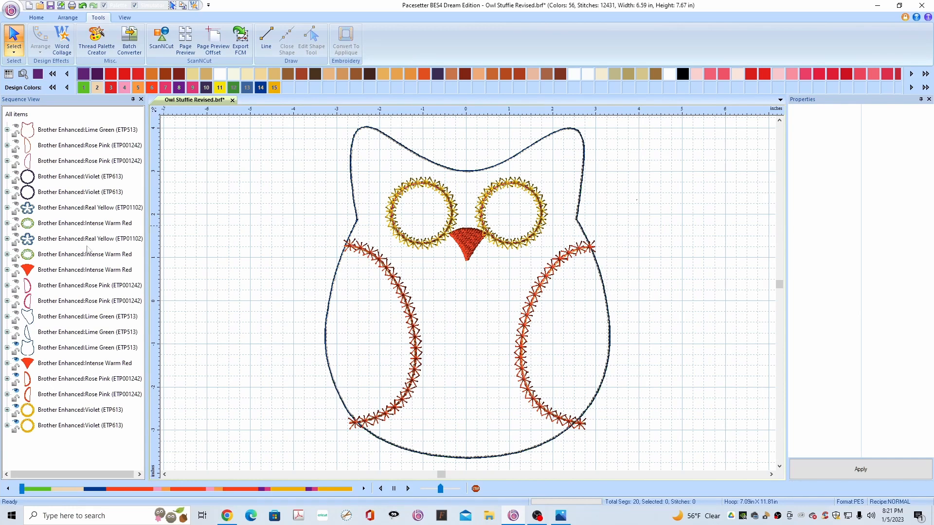
# - Add the Applique 040 flower, about 1.17 by 0.94 in, centered inside the left eye circle
pyautogui.click(18, 209)
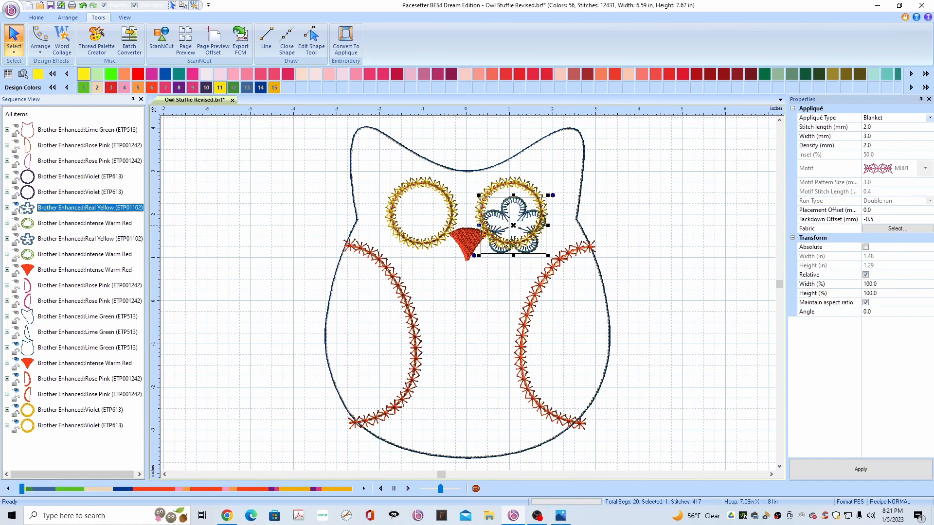
pyautogui.press('Escape')
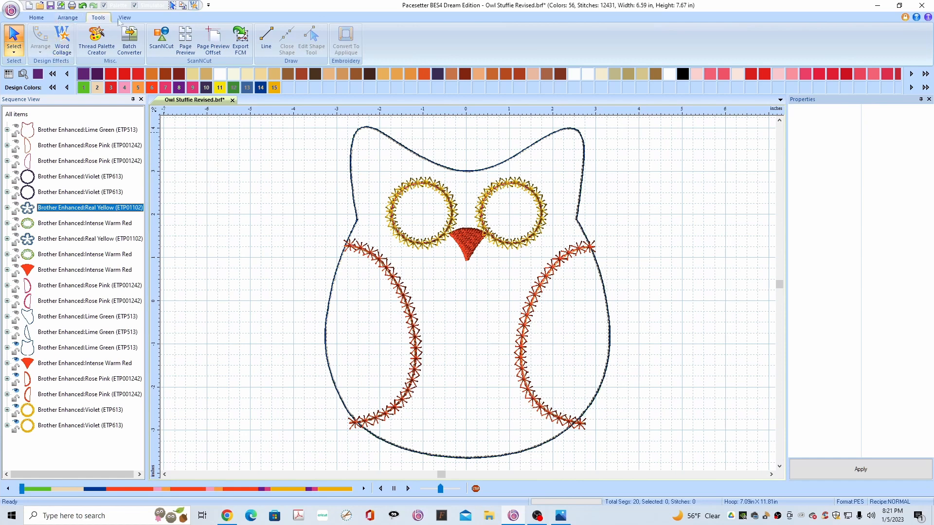
pyautogui.click(36, 18)
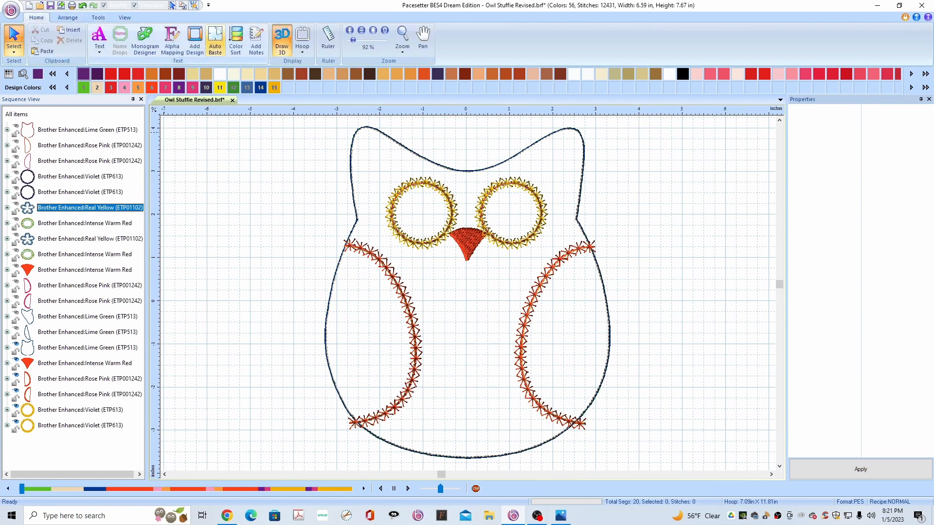
pyautogui.click(195, 44)
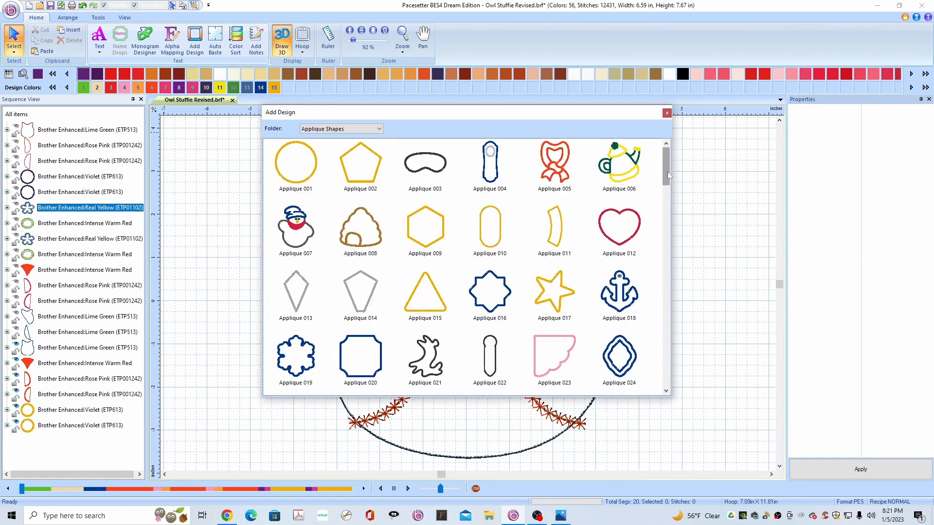
pyautogui.moveTo(668, 175); pyautogui.dragTo(664, 231)
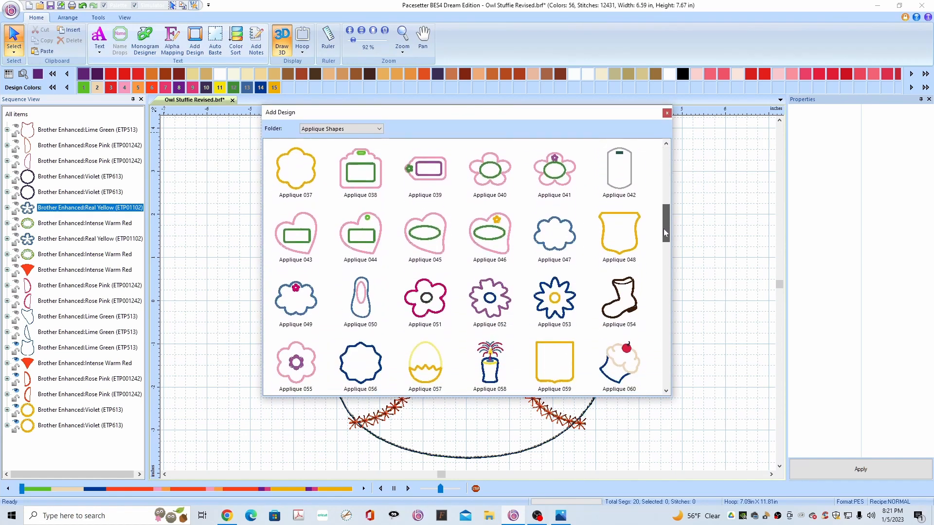
pyautogui.doubleClick(490, 169)
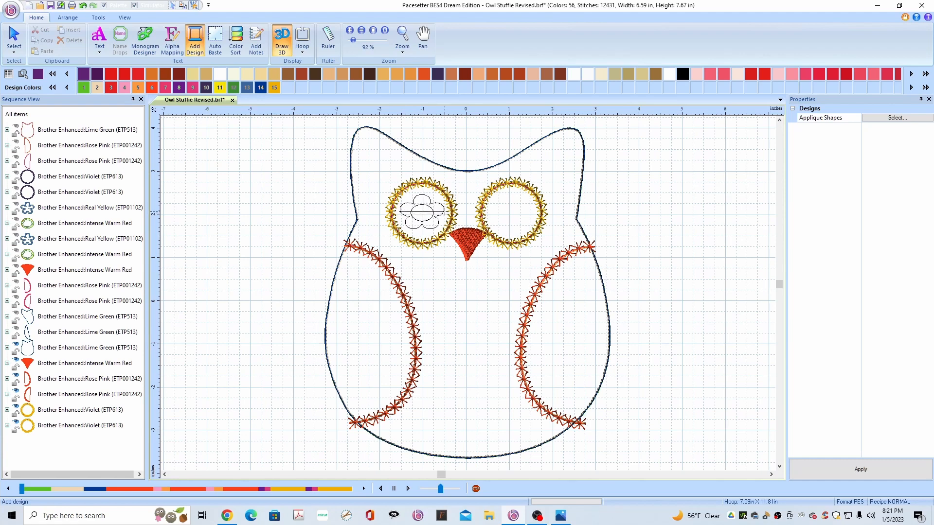
pyautogui.click(444, 211)
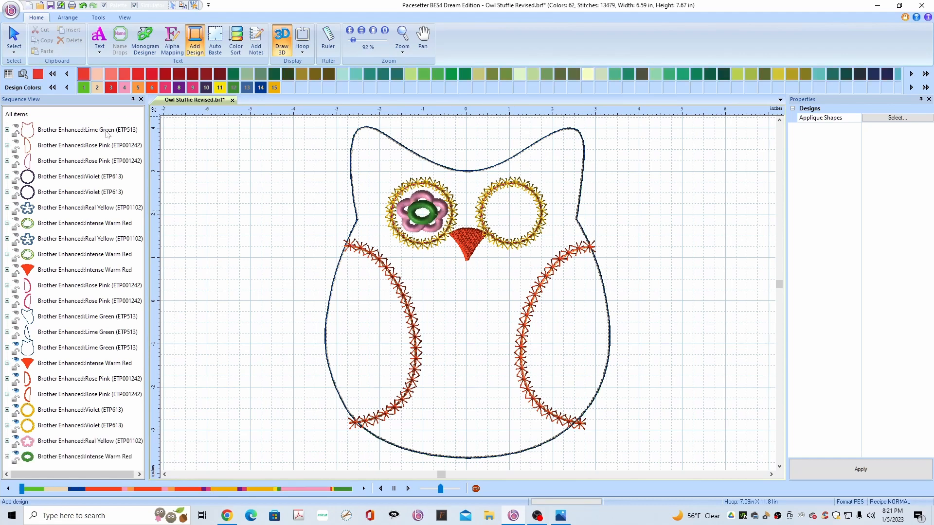
# - Change the flower's appliqué type to Blanket with a stitch length of 4.0 mm and a density of 2.0 mm
pyautogui.click(13, 38)
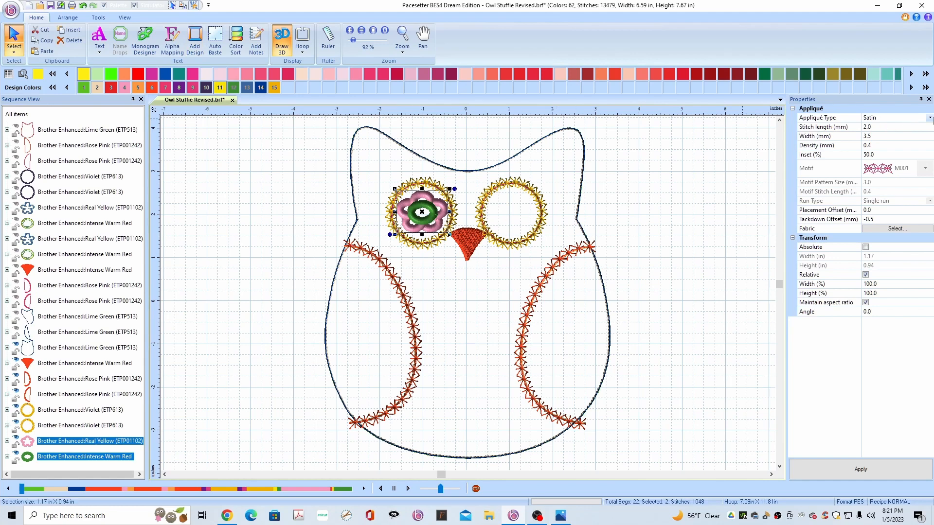
pyautogui.click(929, 118)
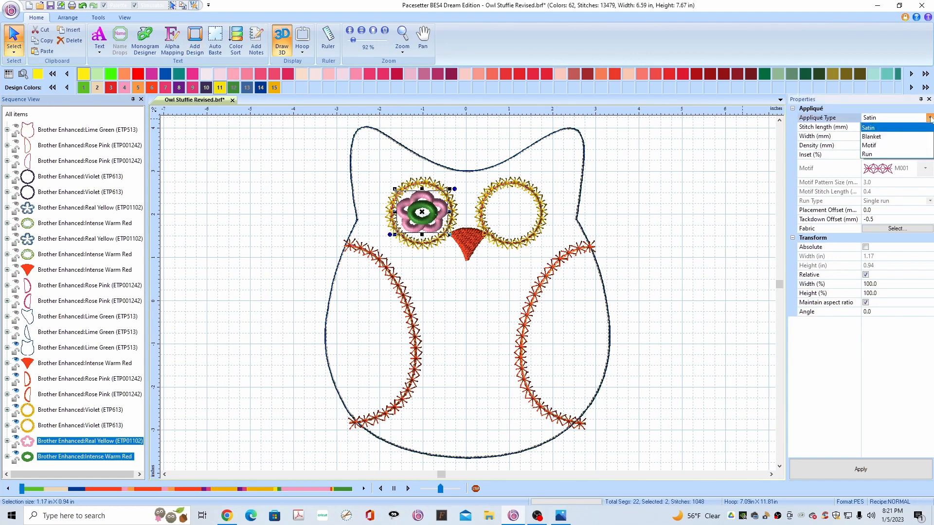
pyautogui.click(879, 139)
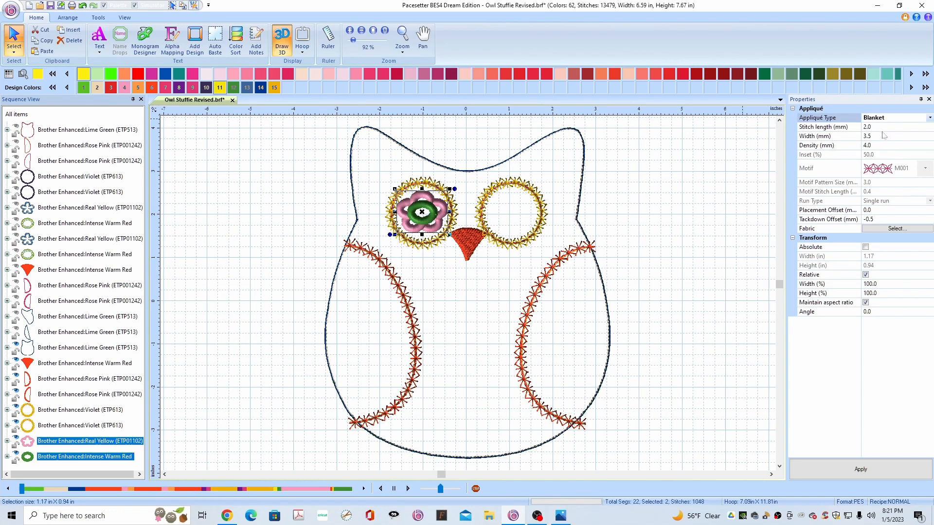
pyautogui.click(851, 128)
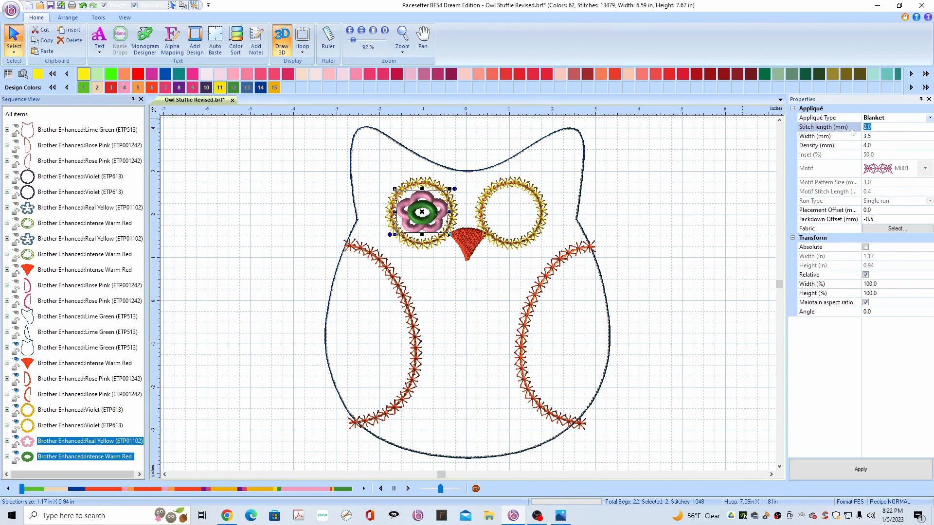
pyautogui.write('4')
pyautogui.click(879, 145)
pyautogui.moveTo(870, 145); pyautogui.dragTo(860, 145)
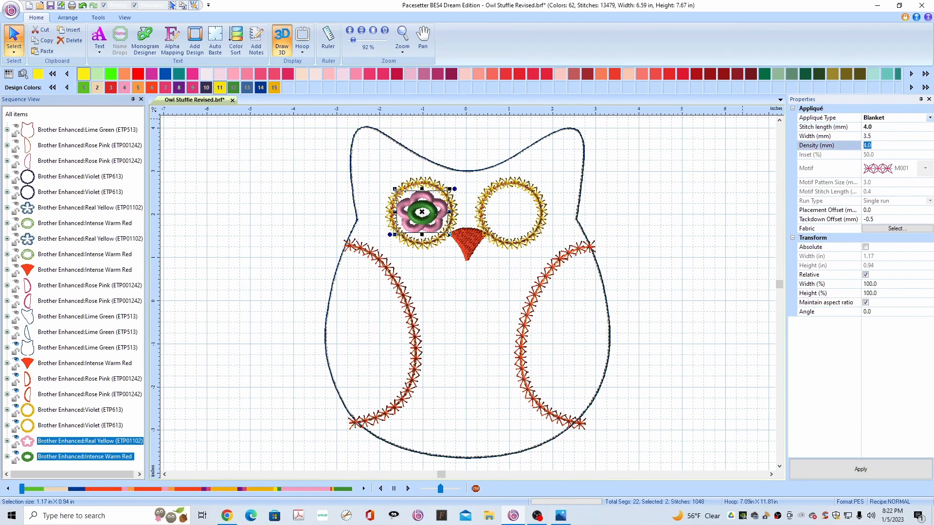
pyautogui.write('2')
pyautogui.click(868, 467)
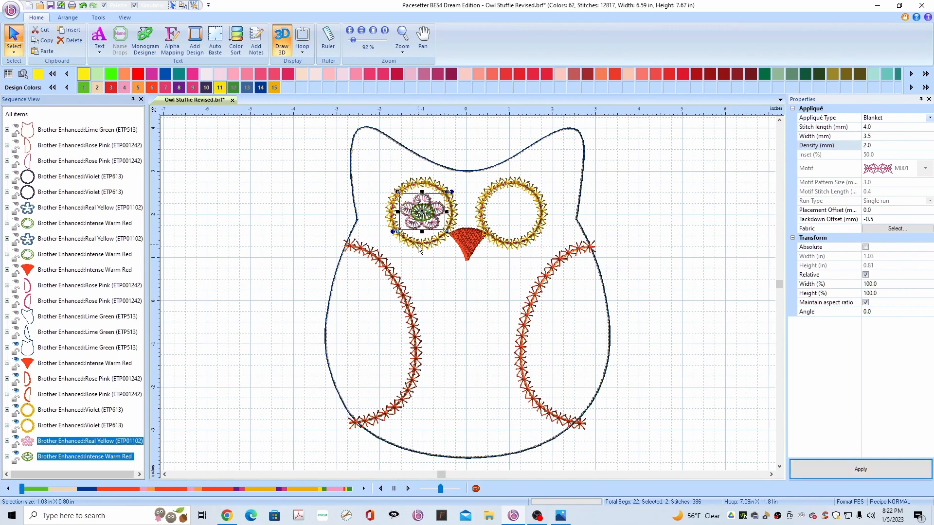
# - Duplicate the grouped flower and center the copy inside the right eye circle
pyautogui.click(350, 32)
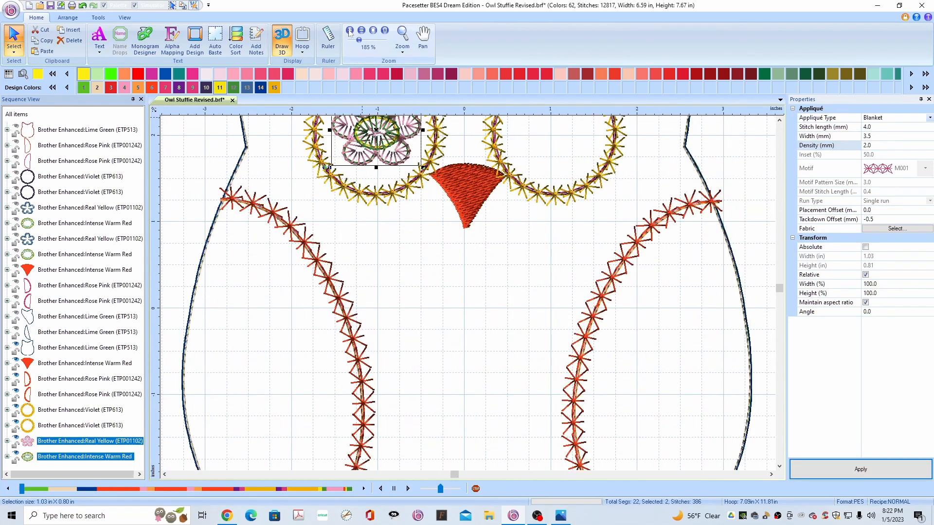
pyautogui.click(780, 120)
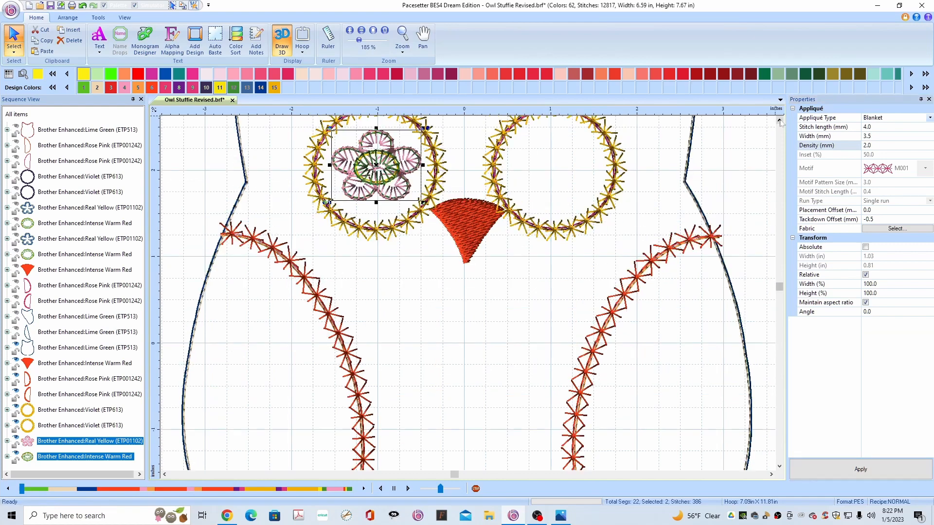
pyautogui.click(780, 120)
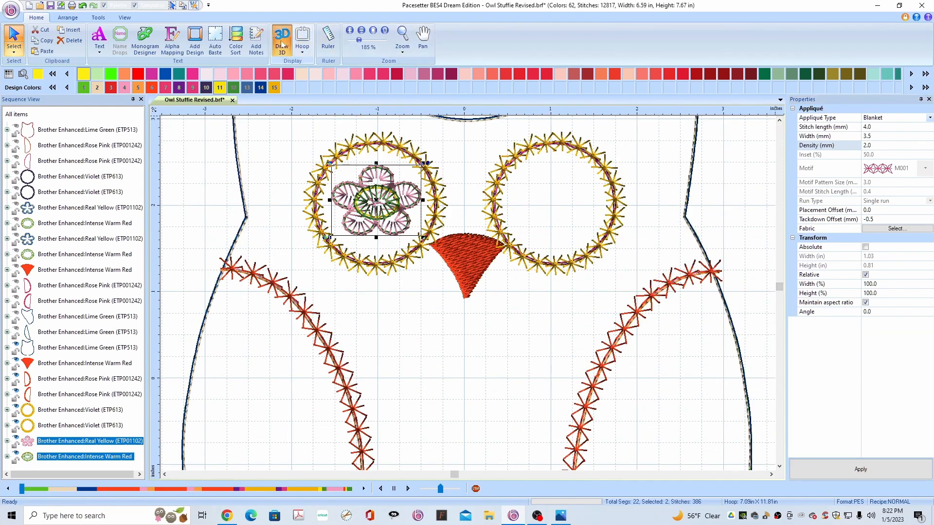
pyautogui.click(283, 44)
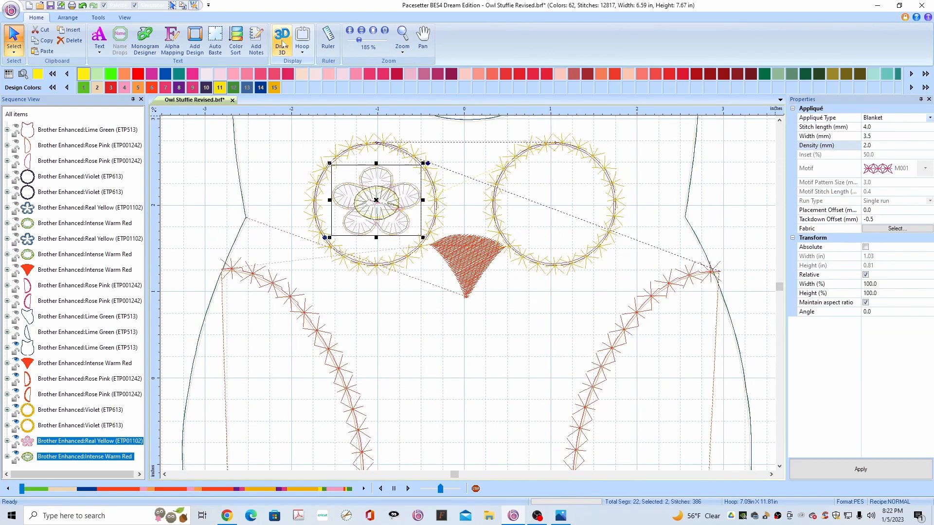
pyautogui.click(283, 44)
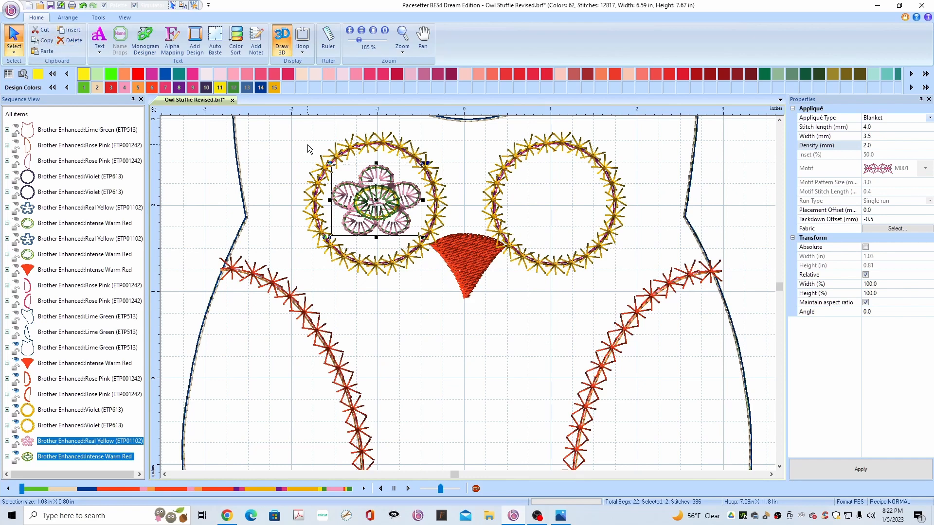
pyautogui.rightClick(379, 198)
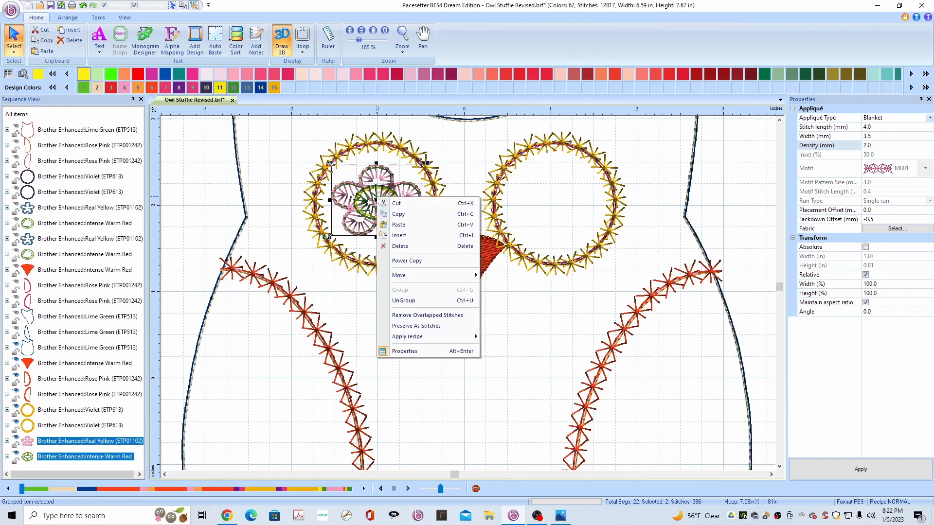
pyautogui.click(402, 214)
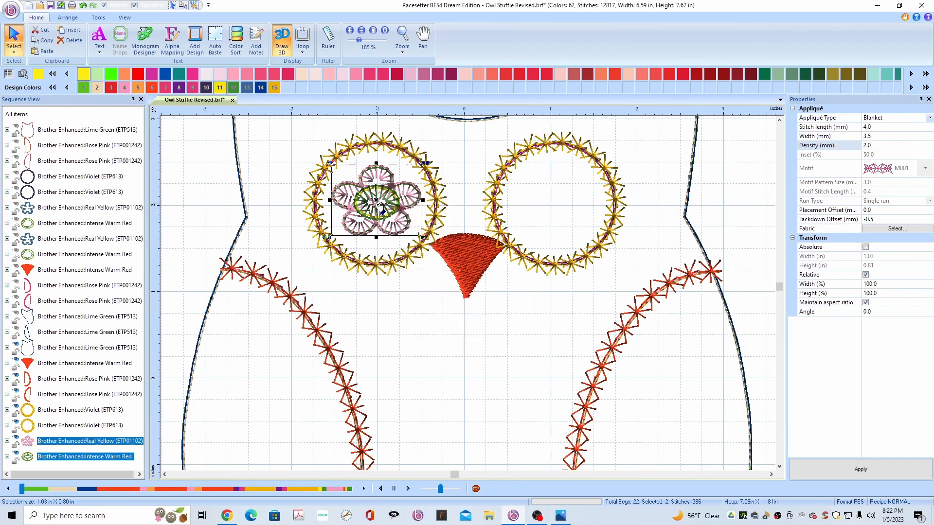
pyautogui.rightClick(378, 201)
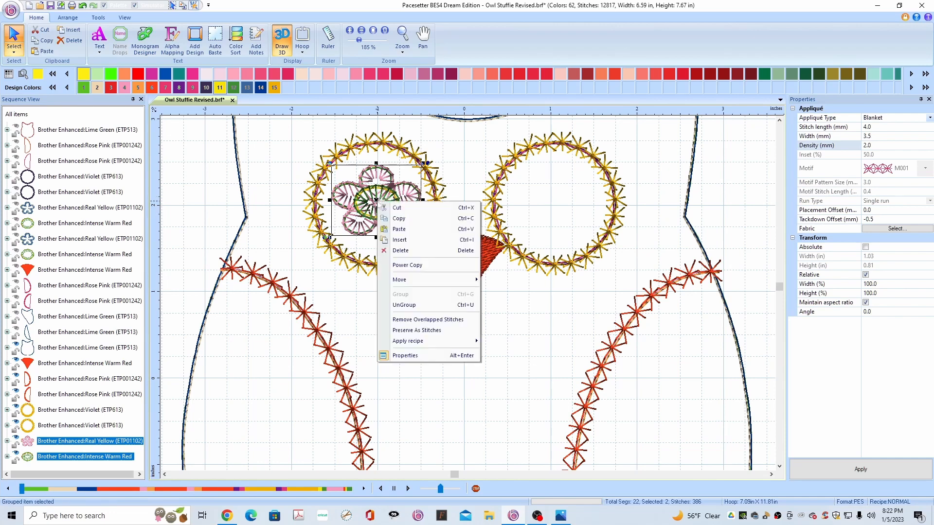
pyautogui.click(400, 229)
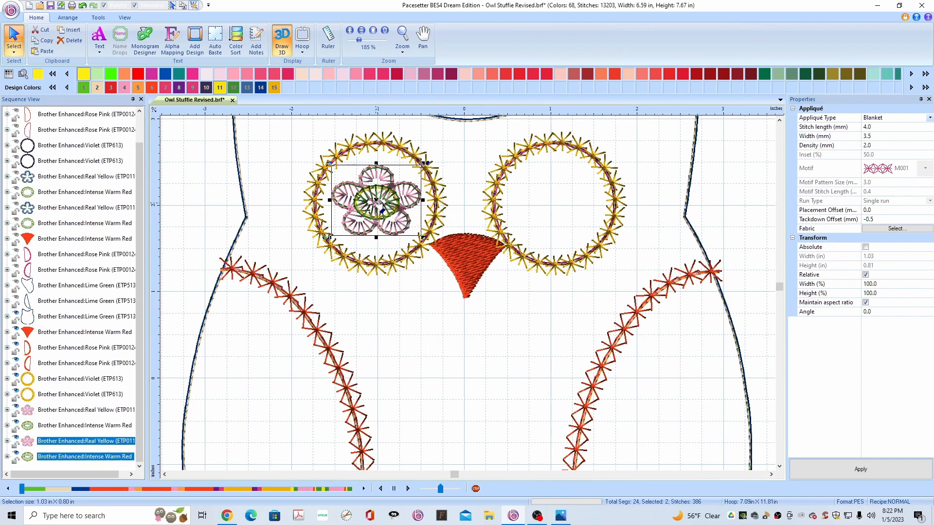
pyautogui.moveTo(378, 201); pyautogui.dragTo(559, 203)
pyautogui.click(742, 202)
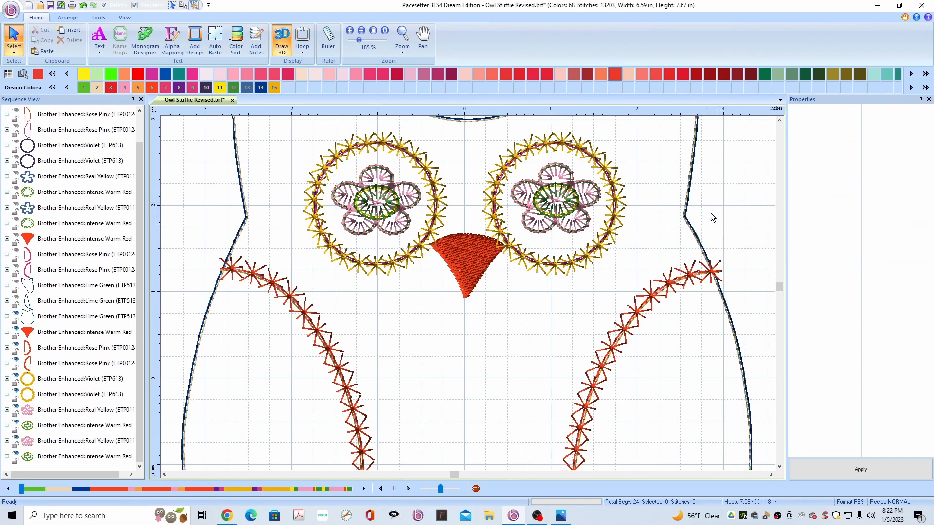
pyautogui.click(362, 30)
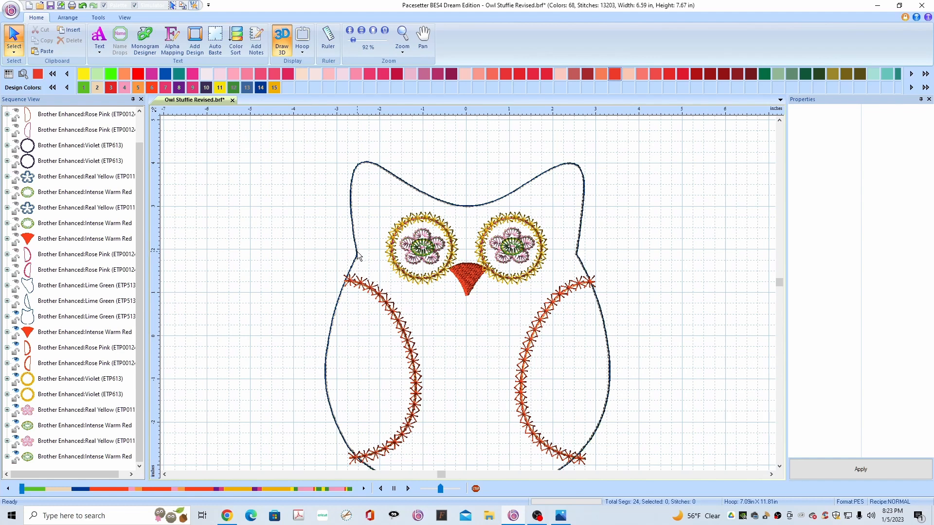
pyautogui.click(780, 466)
pyautogui.click(779, 467)
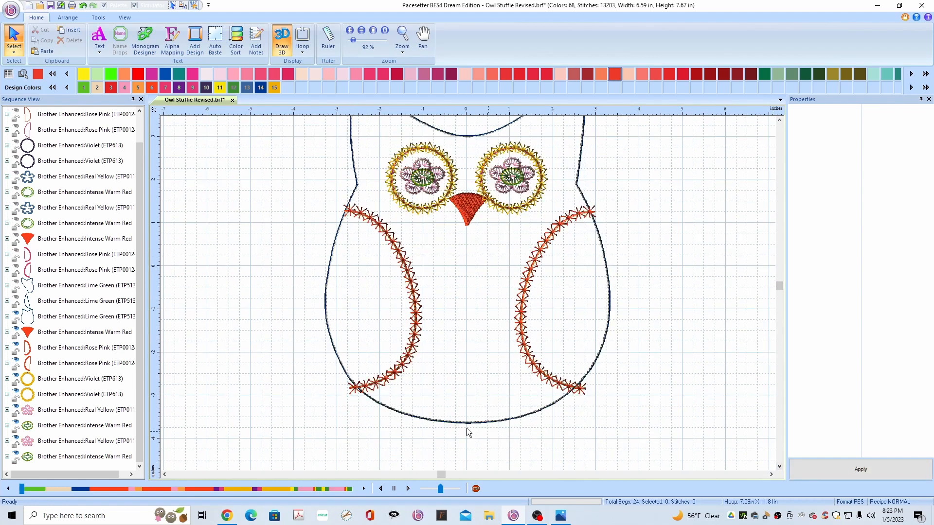
# - Preview the stitch order from the body placement line, and move the beak to the end of the sequence
pyautogui.click(780, 120)
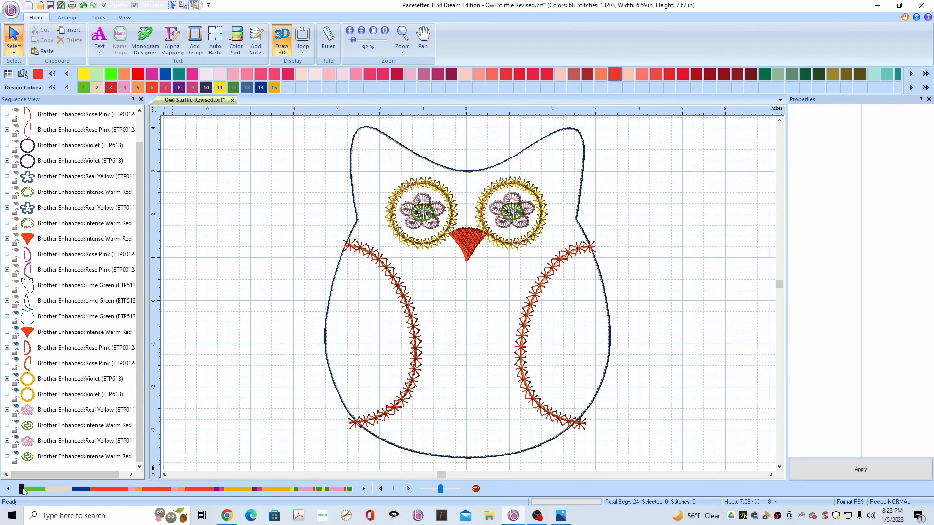
pyautogui.moveTo(23, 492)
pyautogui.mouseDown()
pyautogui.moveTo(128, 507)
pyautogui.moveTo(116, 508)
pyautogui.mouseUp()
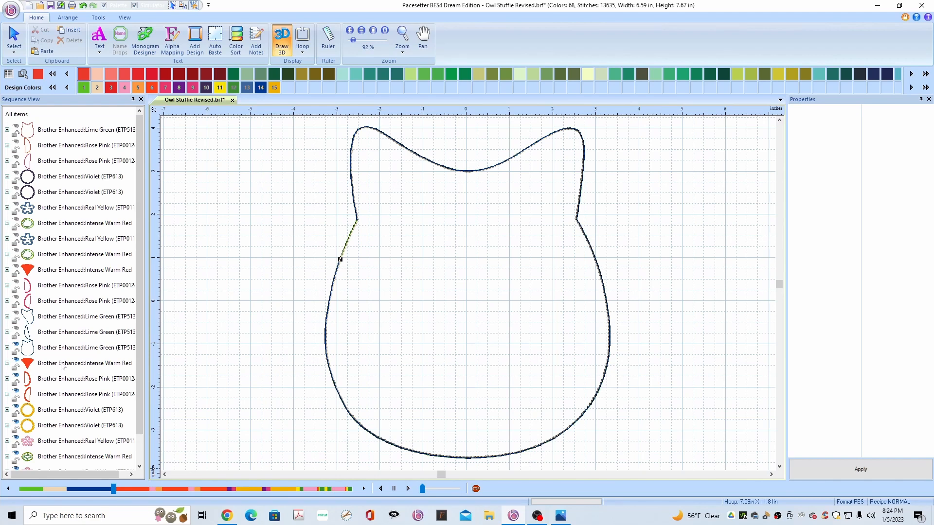
pyautogui.click(62, 365)
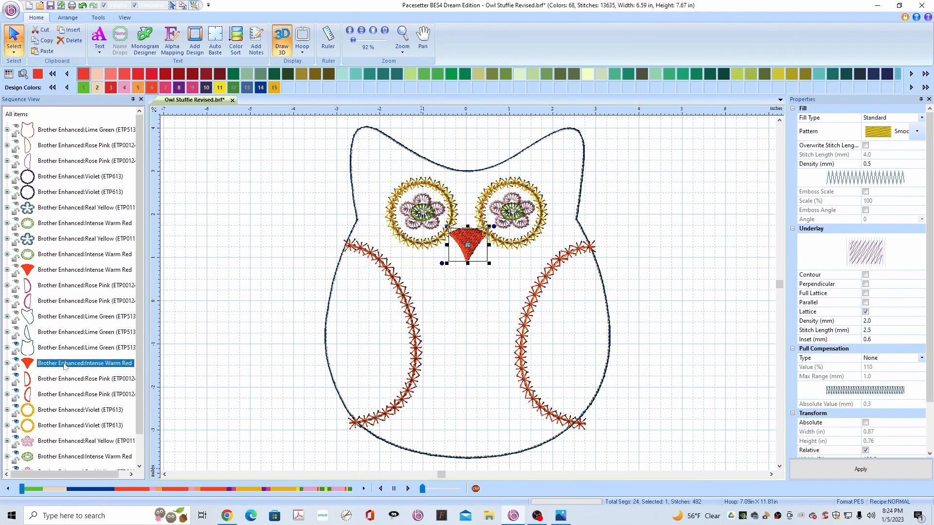
pyautogui.moveTo(66, 367); pyautogui.dragTo(58, 468)
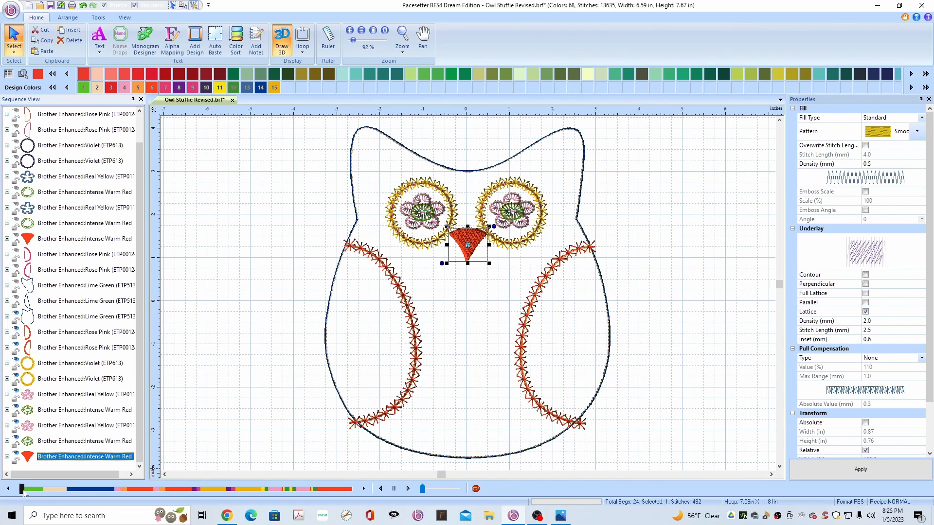
# - Examine the simulated stitch-out from the body outline through the wing stitching and on to the end of the design
pyautogui.moveTo(23, 491); pyautogui.dragTo(122, 495)
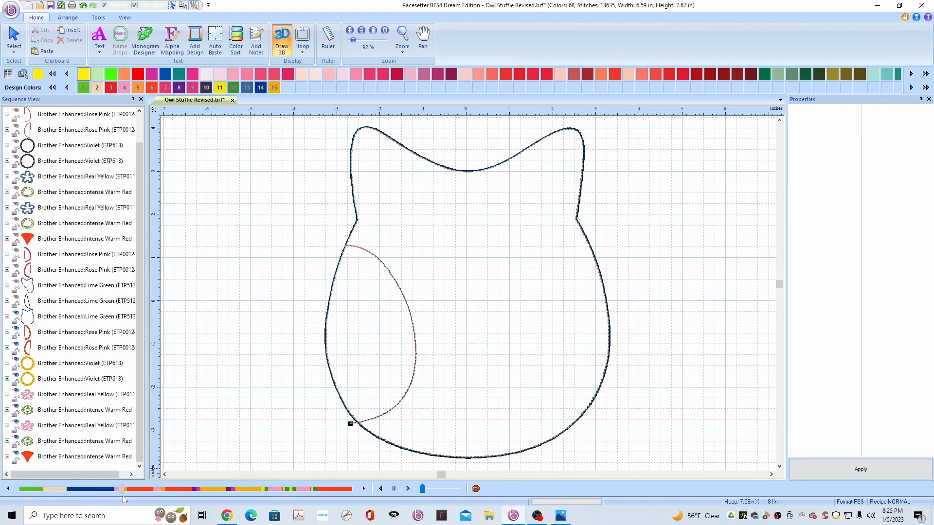
pyautogui.moveTo(123, 496); pyautogui.dragTo(129, 497)
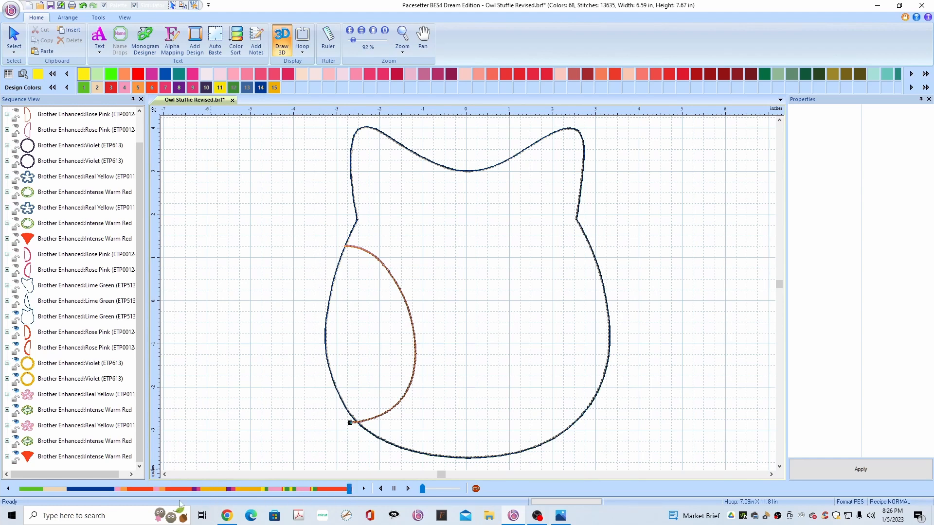
pyautogui.click(349, 489)
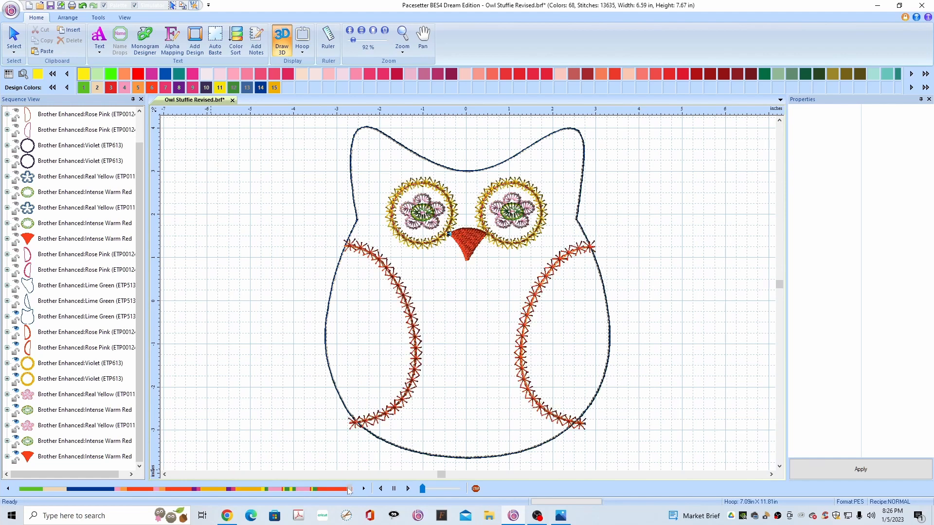
pyautogui.moveTo(349, 488); pyautogui.dragTo(165, 500)
# - Paste a copy of the run-stitch body outline at the end of the sequence and hide the original outline
pyautogui.click(58, 317)
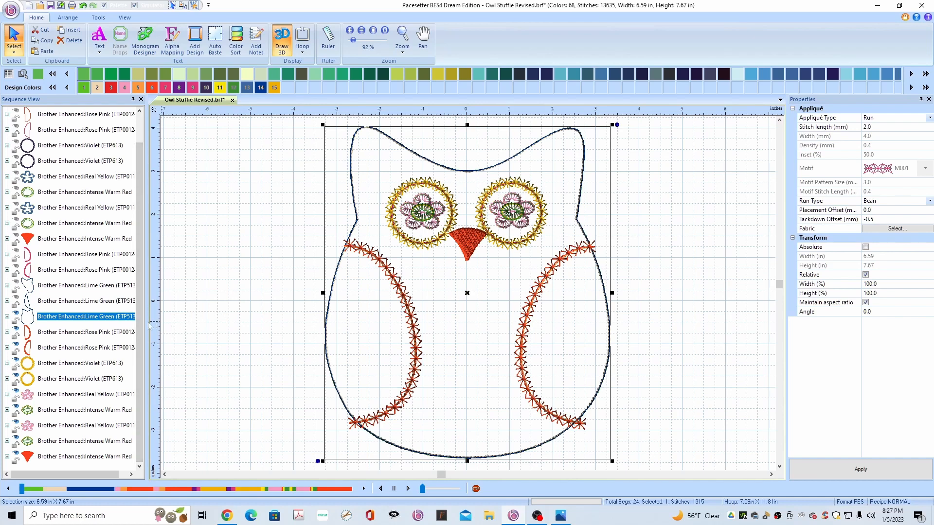
pyautogui.click(77, 320)
pyautogui.rightClick(80, 319)
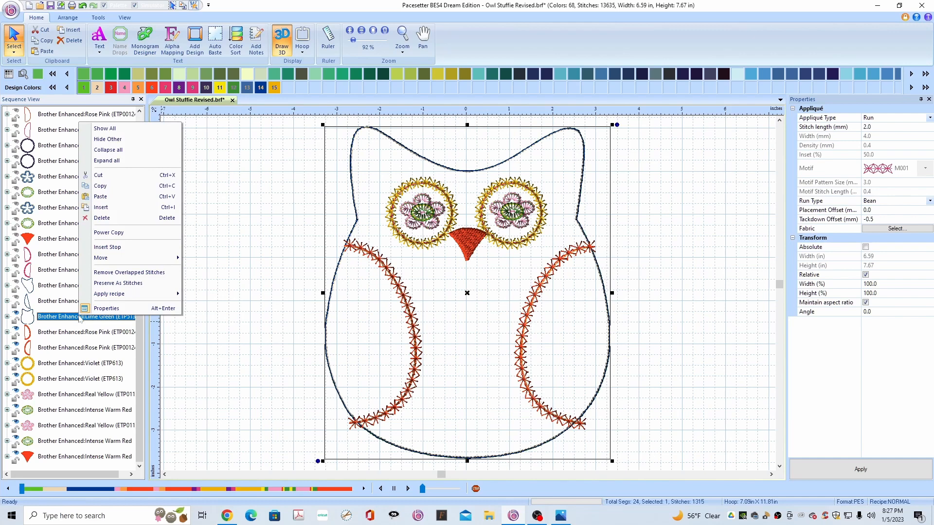
pyautogui.click(110, 186)
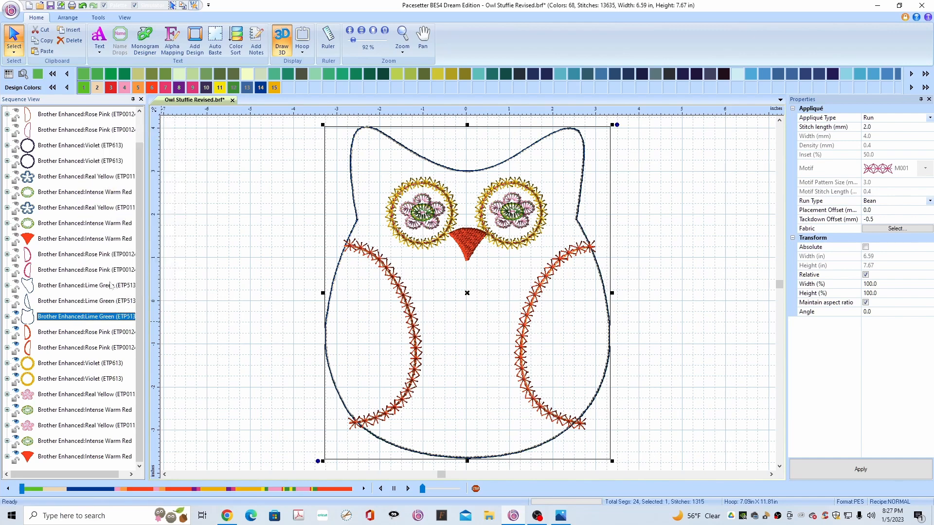
pyautogui.rightClick(99, 318)
pyautogui.click(153, 381)
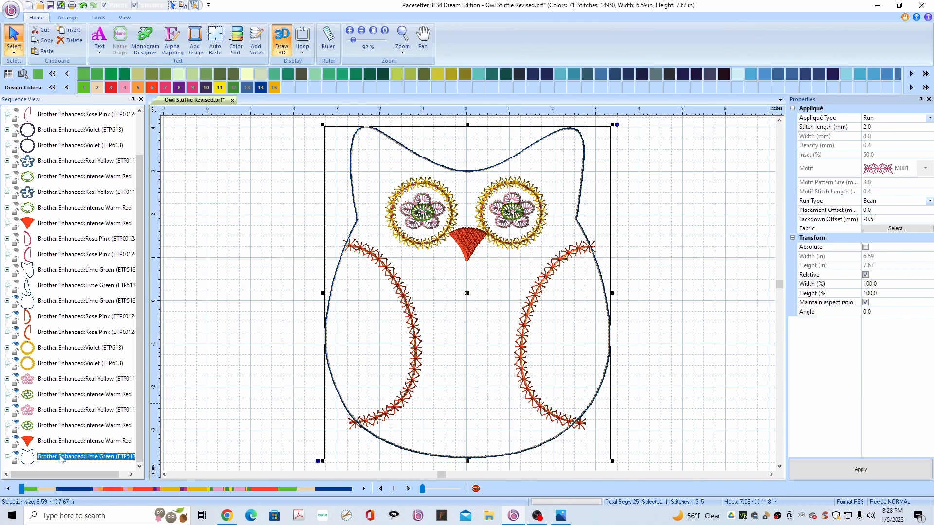
pyautogui.click(16, 299)
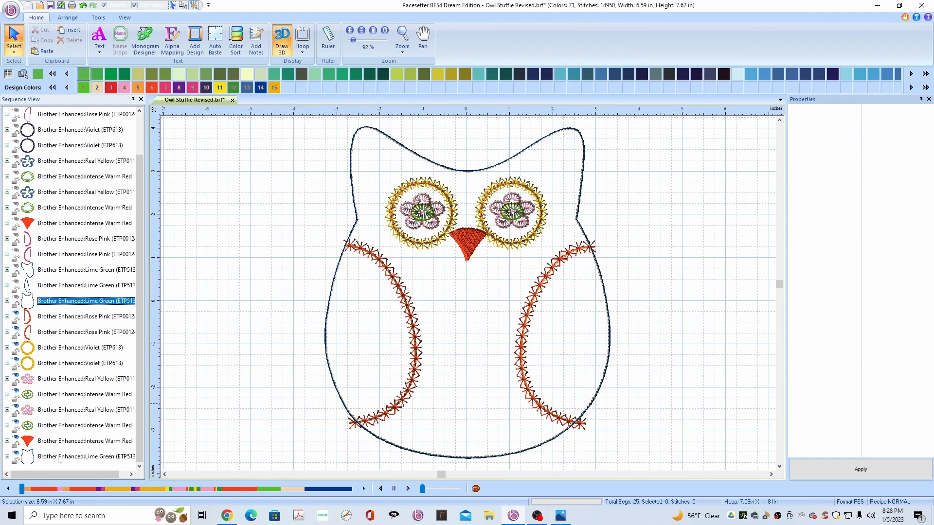
# - Split the copied body outline with the Edit Shape Tool at two points along its bottom curve, one either side of center
pyautogui.click(97, 18)
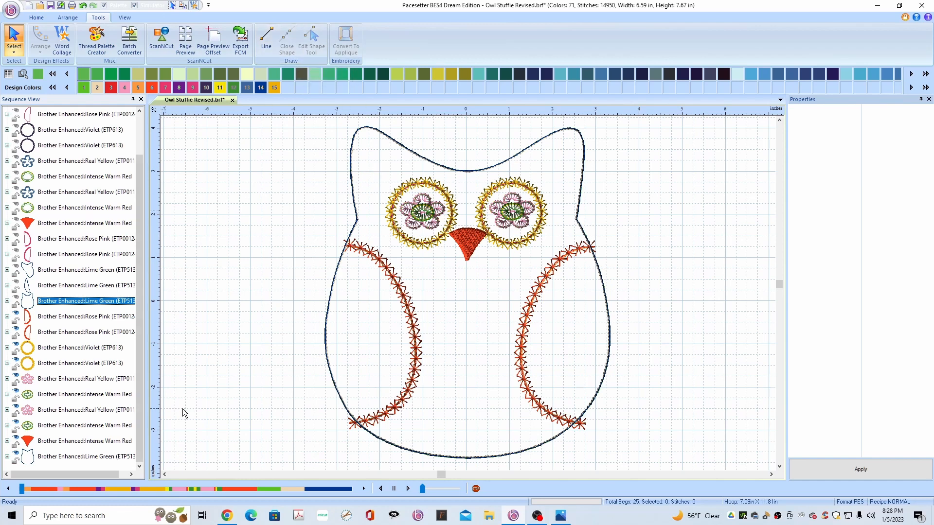
pyautogui.click(97, 459)
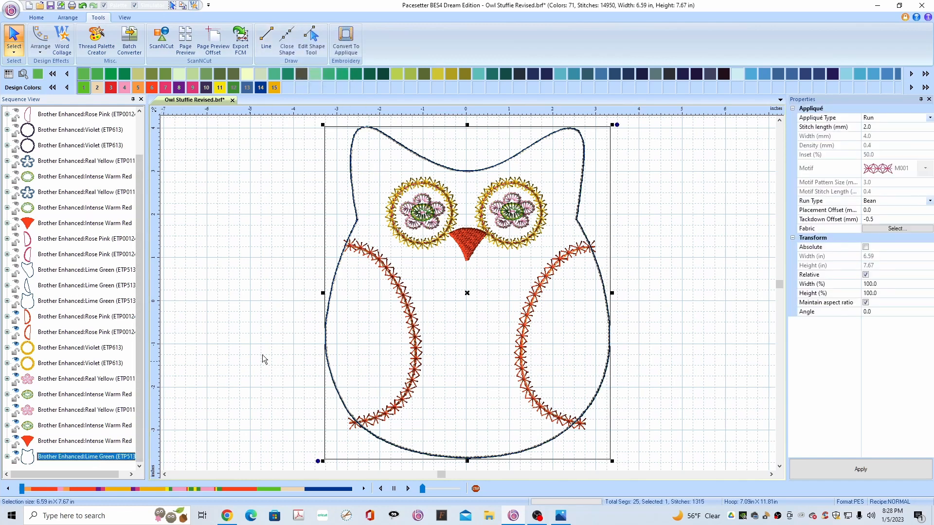
pyautogui.click(313, 38)
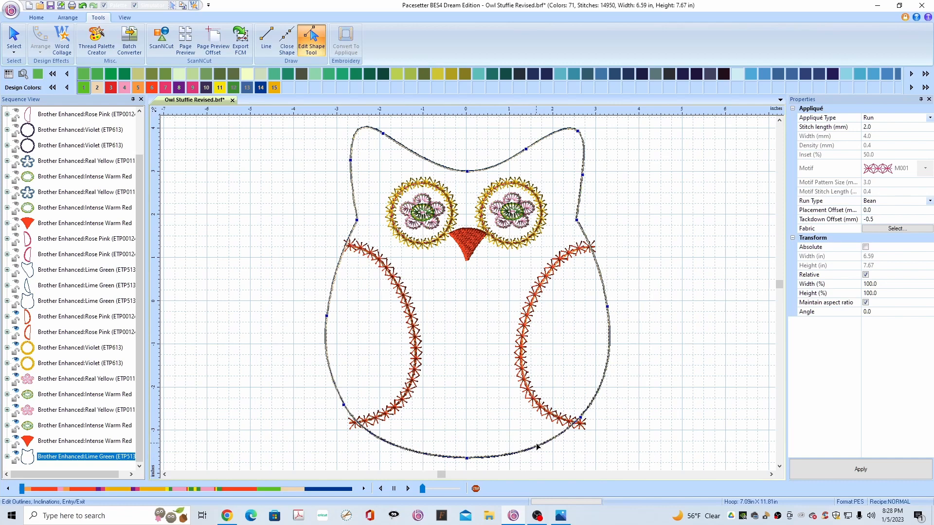
pyautogui.rightClick(416, 454)
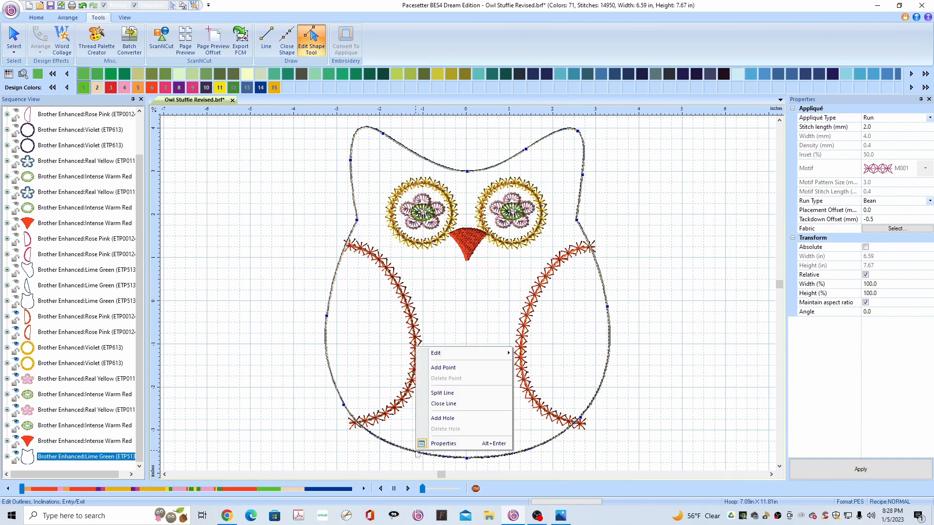
pyautogui.click(441, 393)
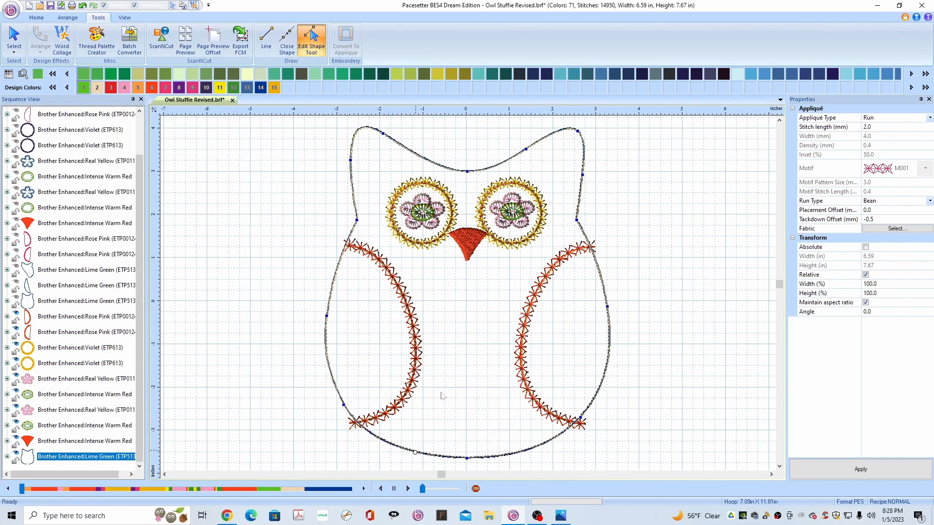
pyautogui.rightClick(521, 453)
pyautogui.click(542, 393)
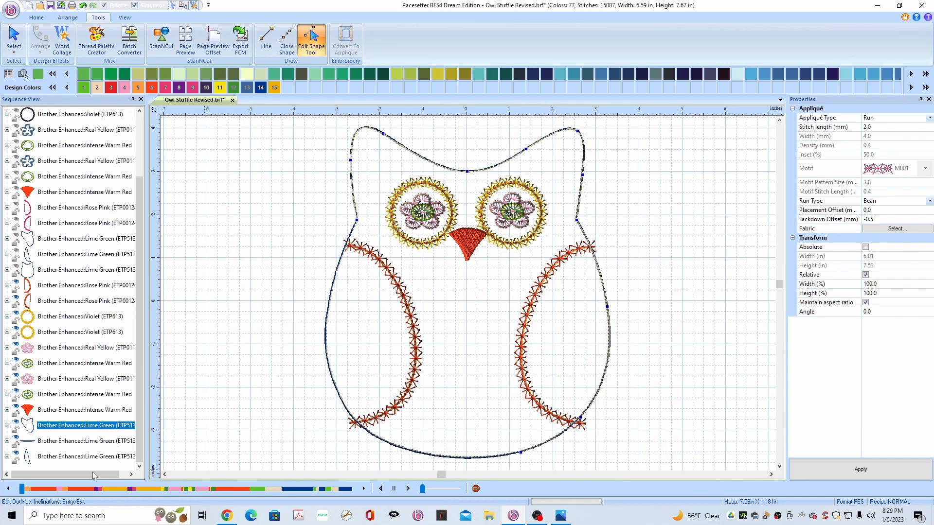
# - Delete the short segment between the two splits to leave an opening at the bottom of the body
pyautogui.click(67, 441)
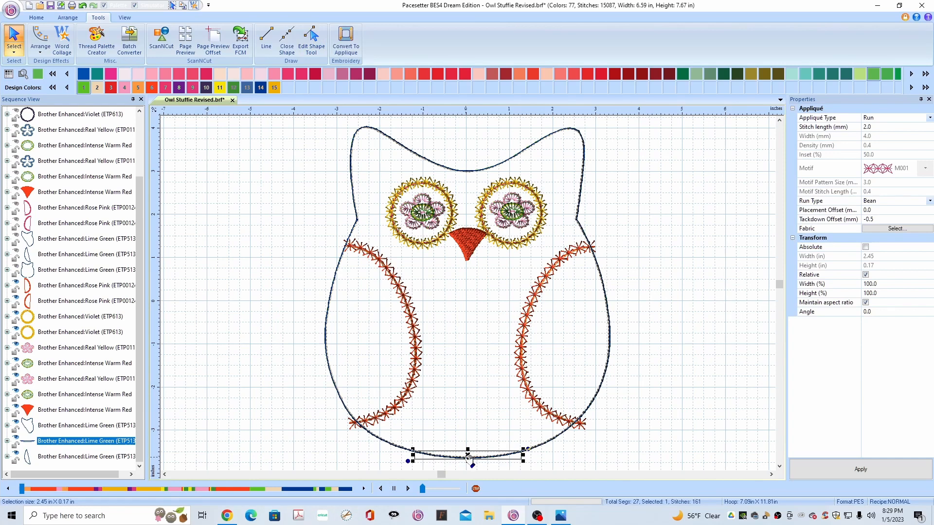
pyautogui.press('Delete')
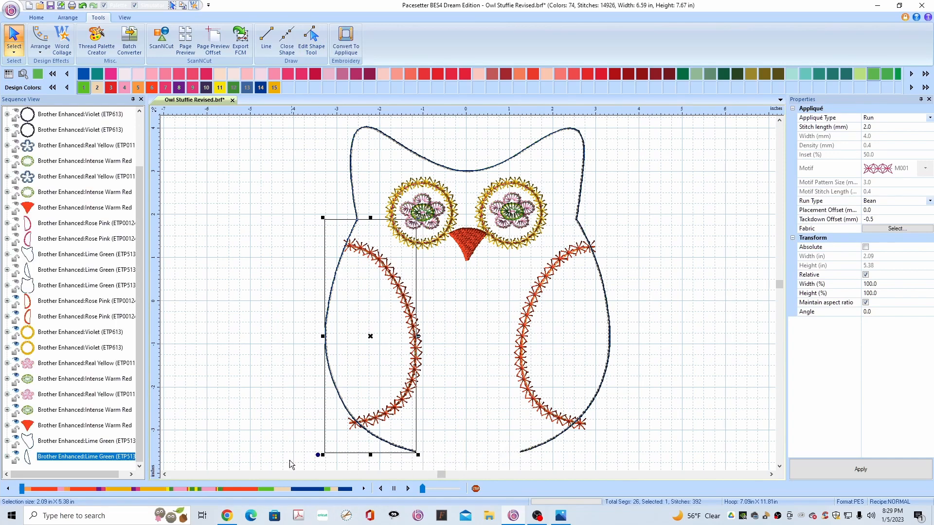
pyautogui.click(282, 456)
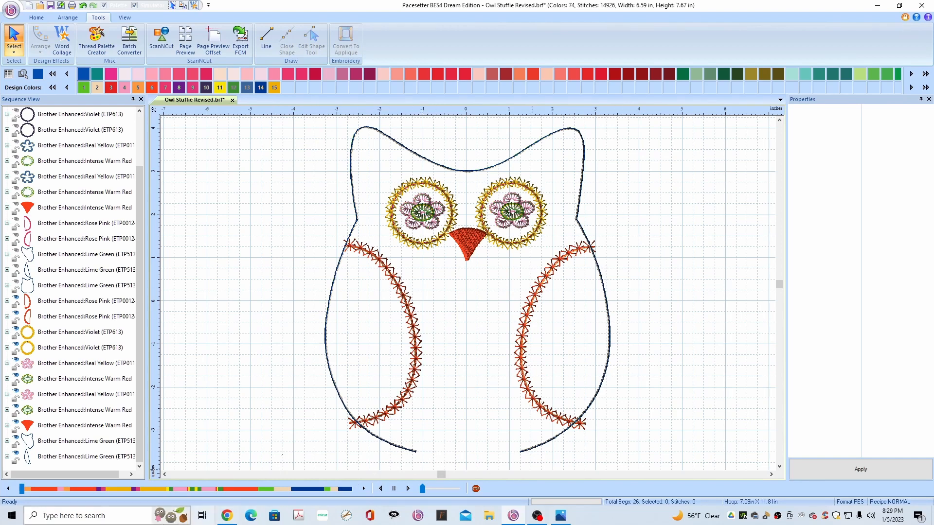
# - Preview the split outline's stitch order, and place the left side segment before the larger outline segment in the sequence
pyautogui.click(24, 489)
pyautogui.moveTo(25, 489)
pyautogui.mouseDown()
pyautogui.moveTo(329, 492)
pyautogui.moveTo(290, 505)
pyautogui.moveTo(303, 481)
pyautogui.moveTo(291, 490)
pyautogui.mouseUp()
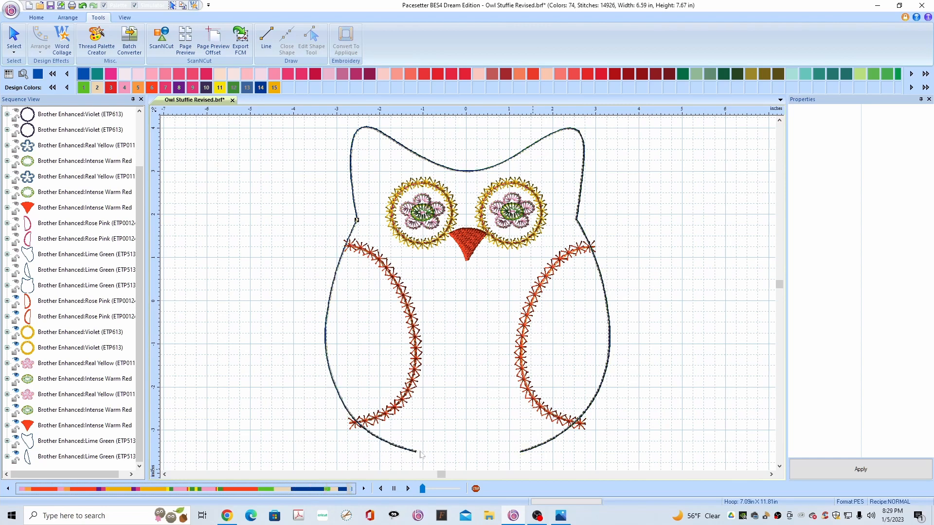
pyautogui.click(83, 457)
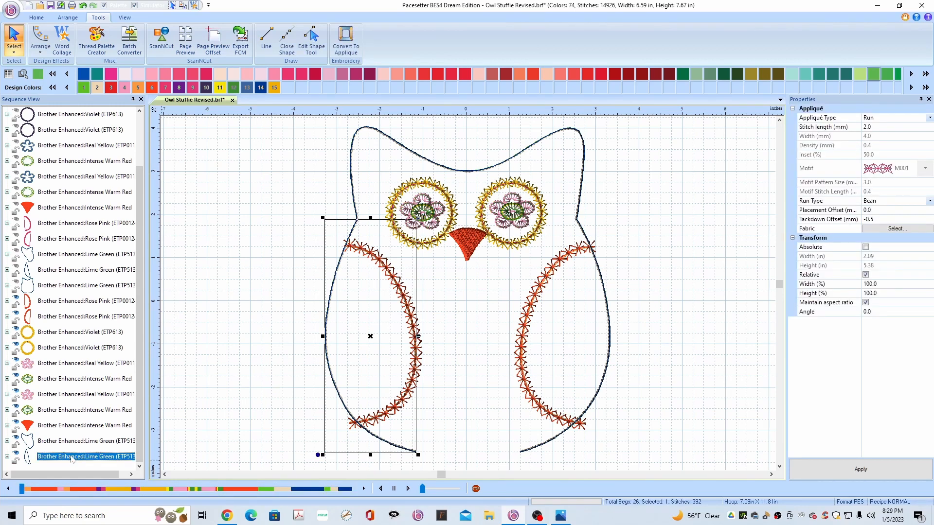
pyautogui.moveTo(72, 458); pyautogui.dragTo(67, 439)
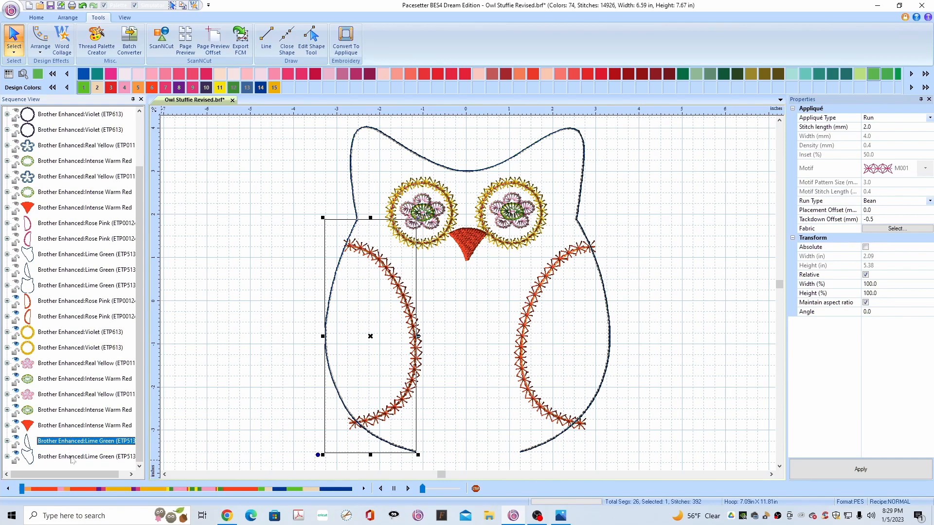
# - Convert the left side segment and the larger outline segment to stitches with Preserve As Stitches
pyautogui.click(72, 457)
pyautogui.rightClick(72, 457)
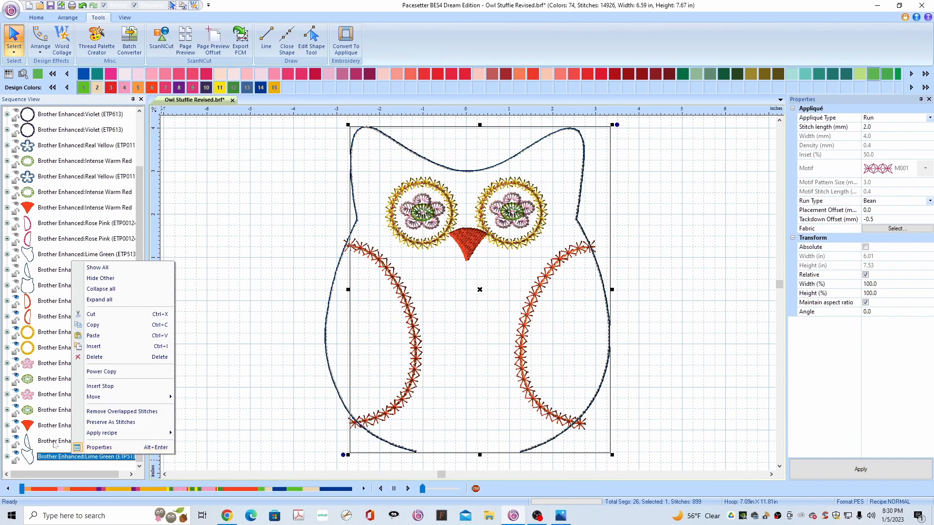
pyautogui.click(54, 442)
pyautogui.rightClick(54, 441)
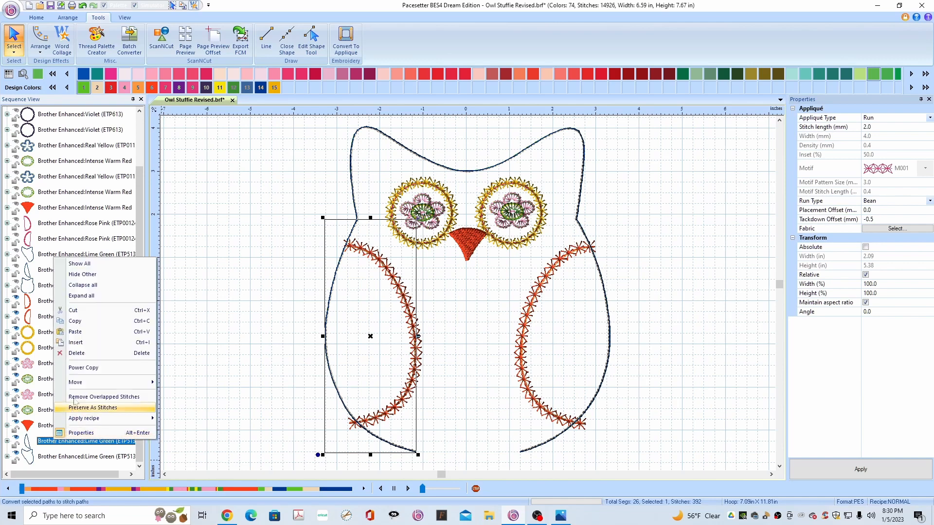
pyautogui.click(102, 408)
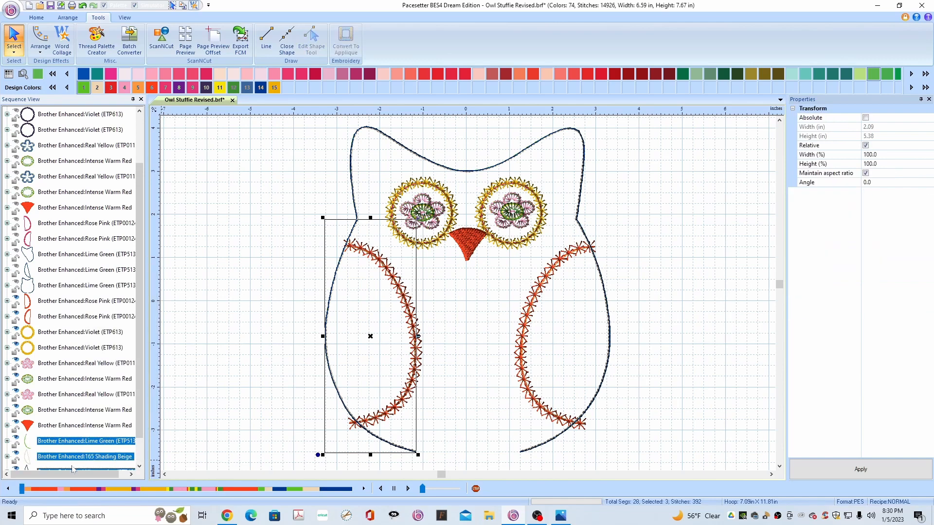
pyautogui.scroll(-2, 73, 464)
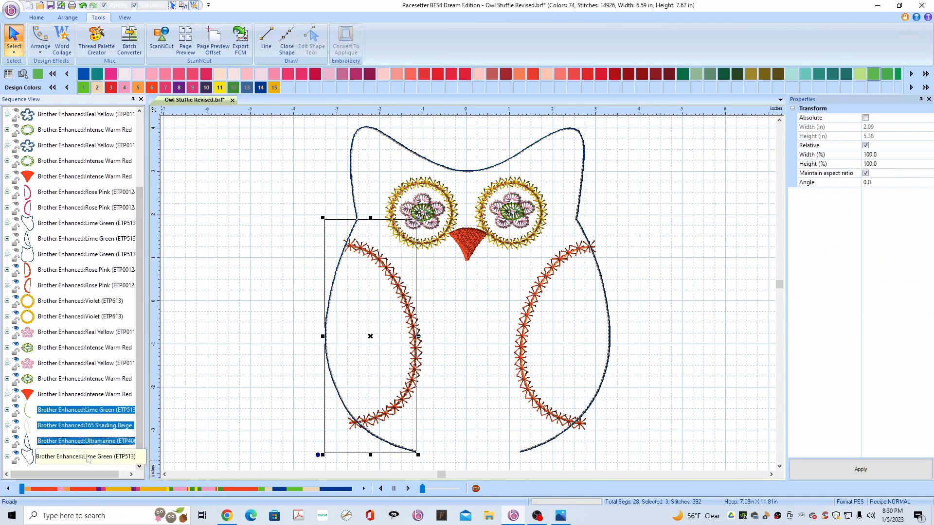
pyautogui.click(88, 457)
pyautogui.rightClick(88, 457)
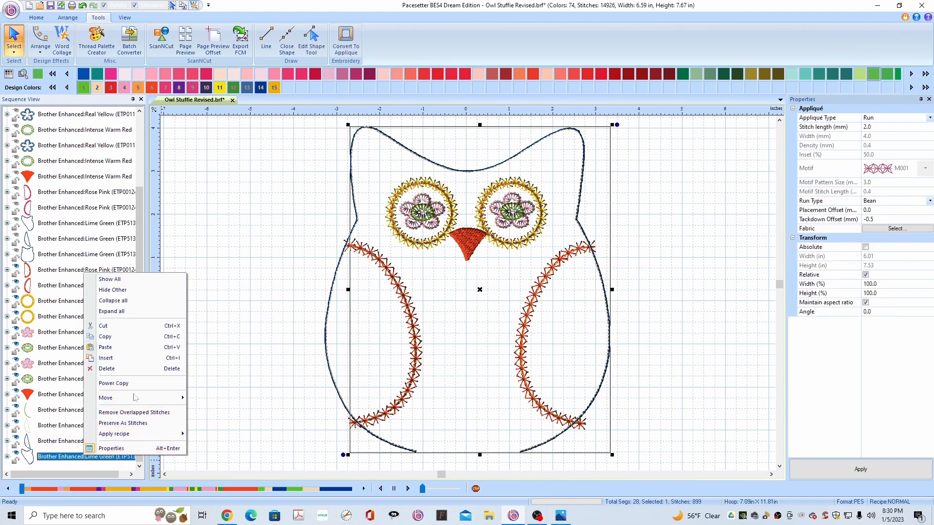
pyautogui.click(131, 423)
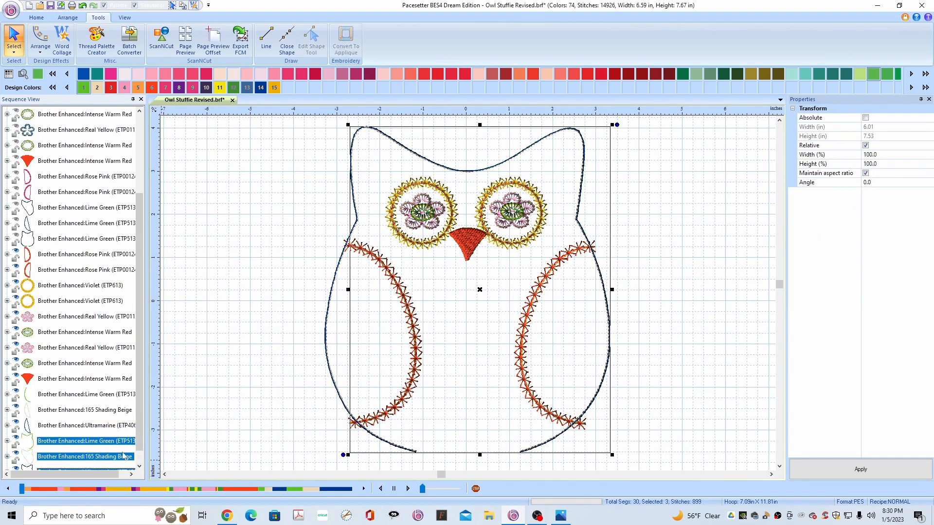
# - Group the split outline's layers by color in the sequence, placing both Lime Green layers first, both 165 Shading Beige second, both Ultramarine last
pyautogui.click(140, 466)
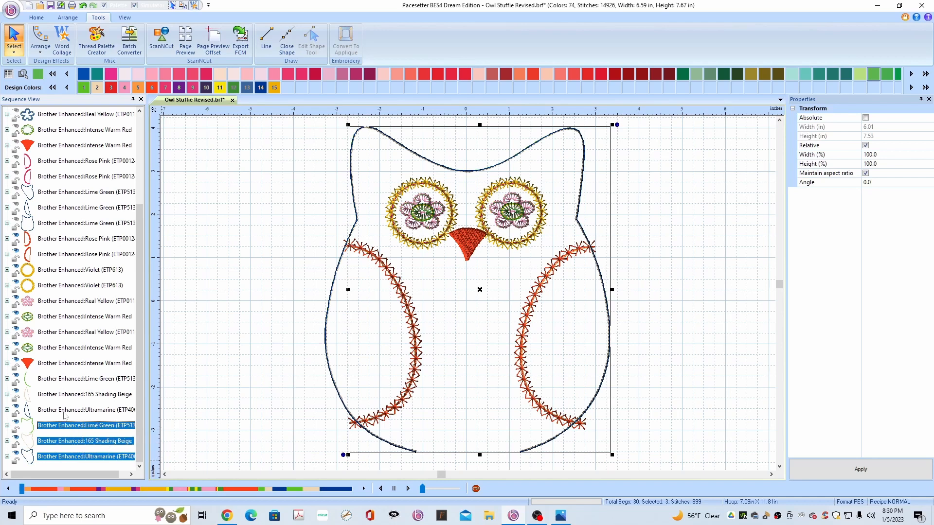
pyautogui.moveTo(66, 427); pyautogui.dragTo(66, 385)
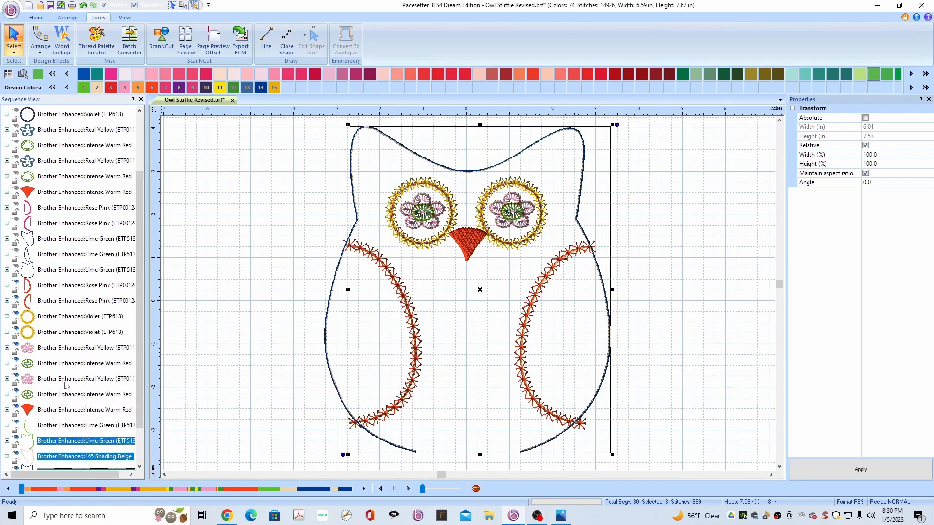
pyautogui.click(140, 466)
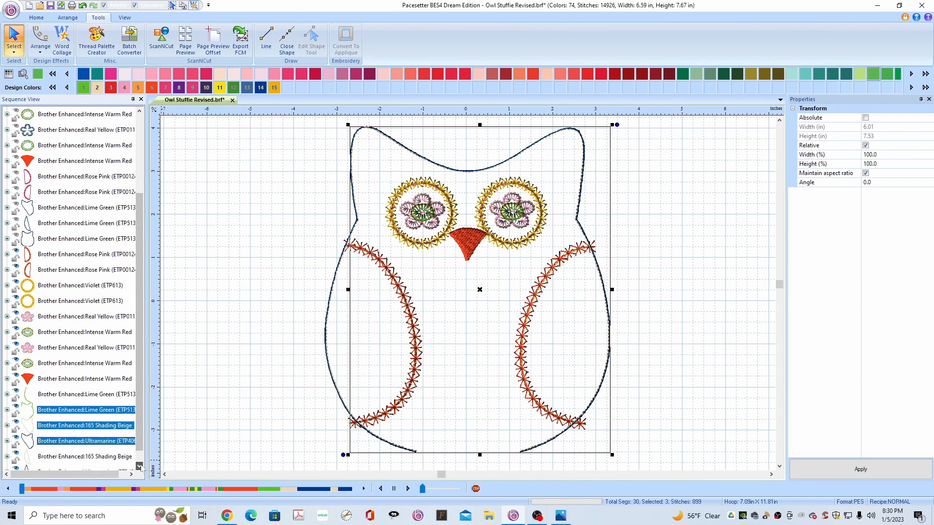
pyautogui.click(140, 466)
pyautogui.click(140, 466)
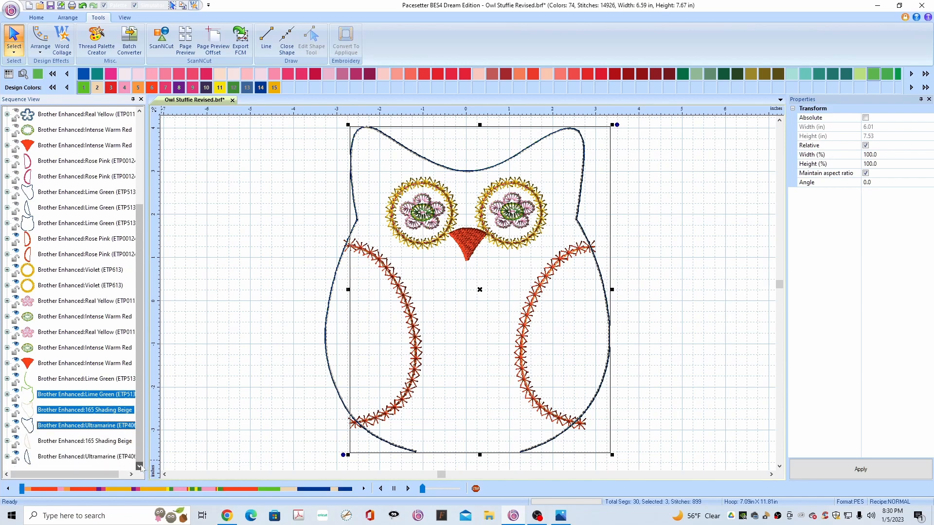
pyautogui.click(65, 441)
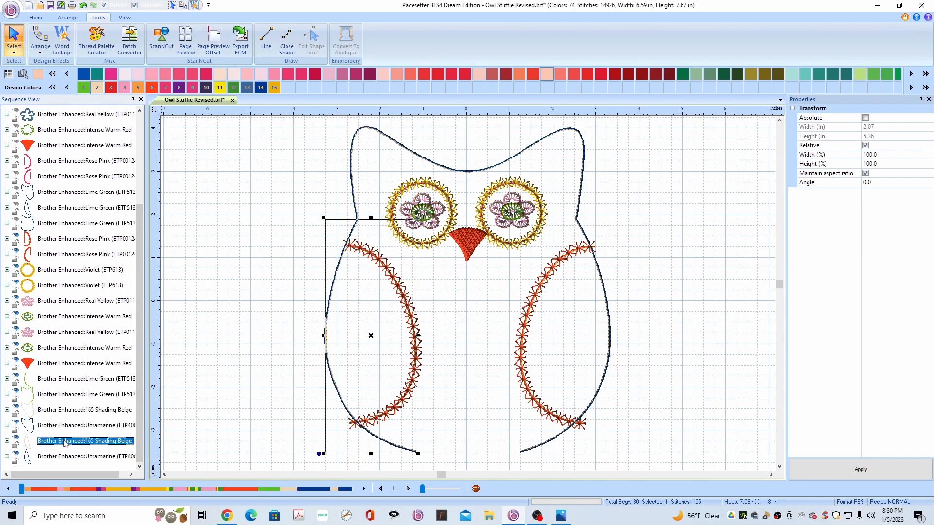
pyautogui.moveTo(65, 443); pyautogui.dragTo(67, 417)
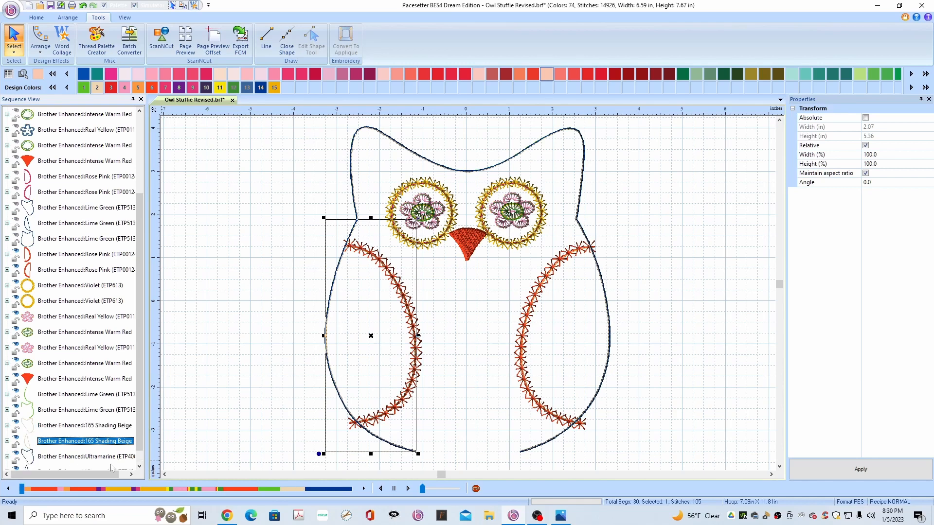
pyautogui.click(140, 466)
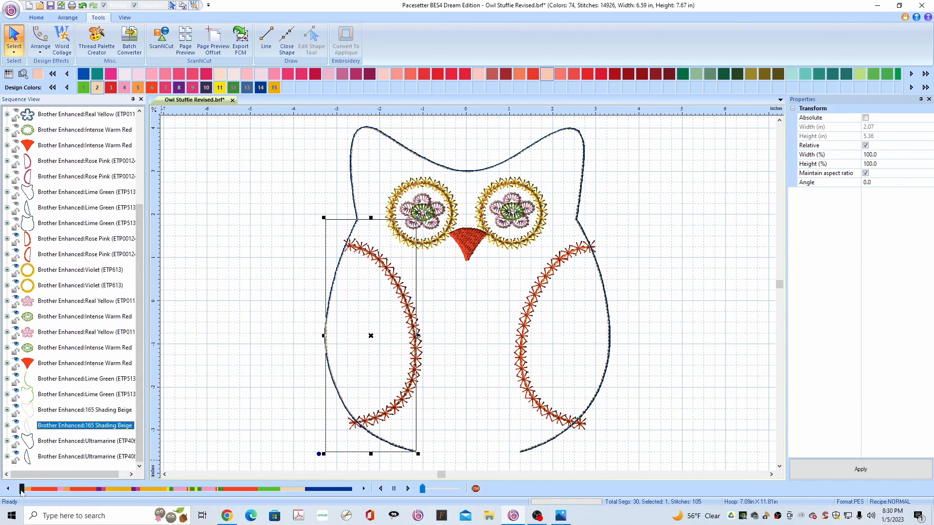
# - Place the left Ultramarine segment before the larger Ultramarine segment in the sequence, and preview the outline's stitch order
pyautogui.moveTo(21, 492); pyautogui.dragTo(315, 488)
pyautogui.click(80, 458)
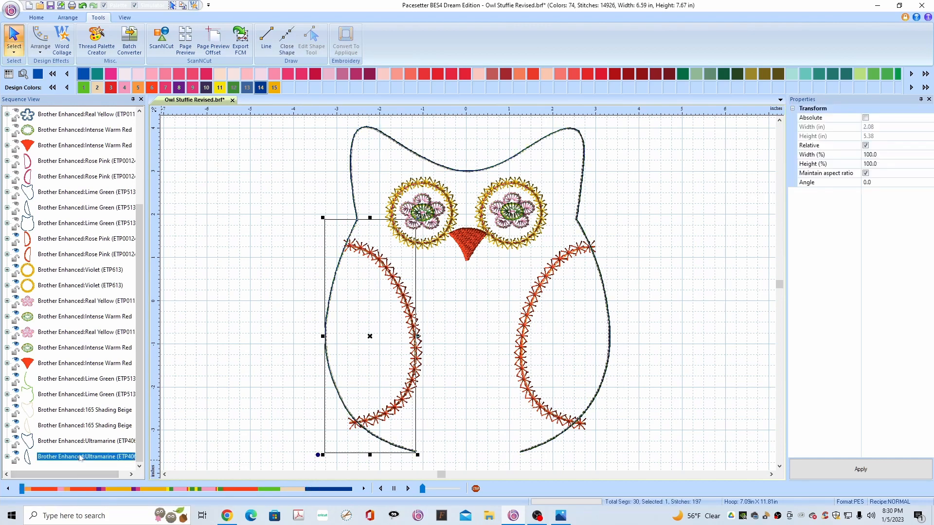
pyautogui.moveTo(74, 459); pyautogui.dragTo(74, 441)
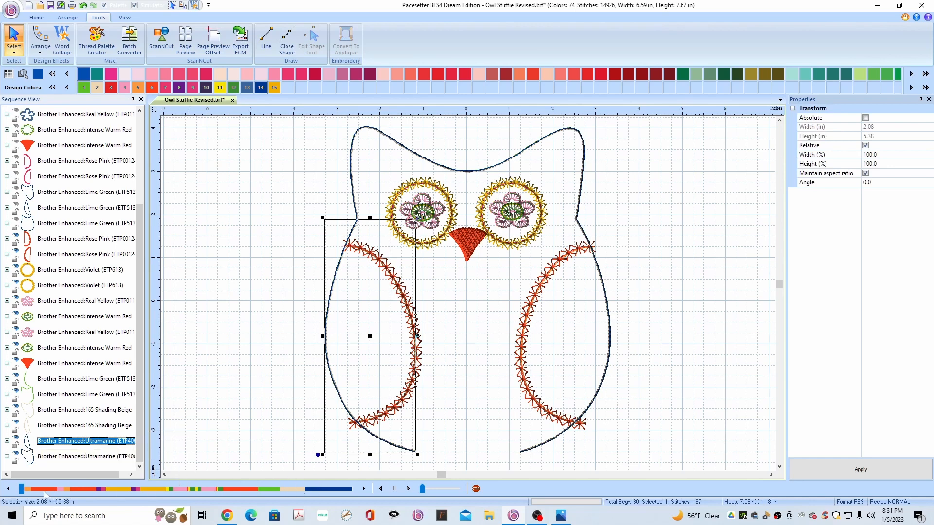
pyautogui.moveTo(22, 489); pyautogui.dragTo(366, 484)
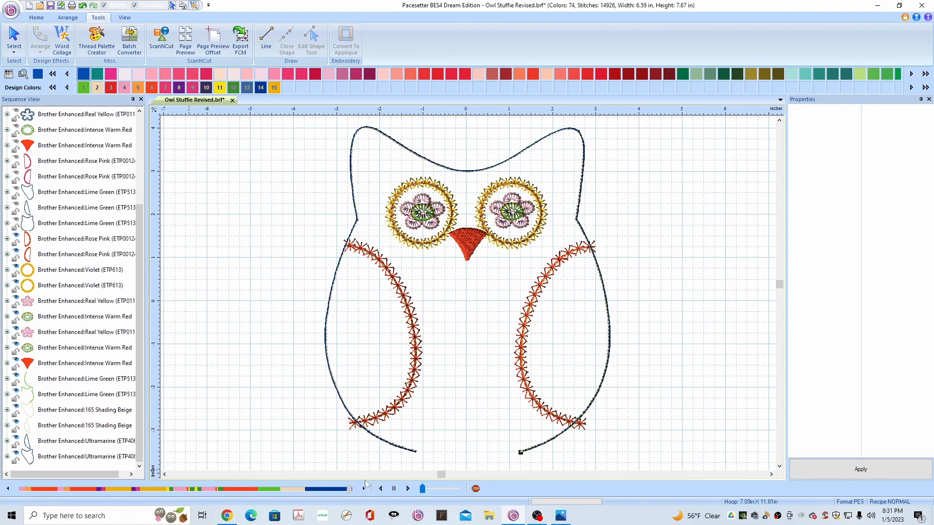
# - Remove the stops from the second Lime Green, 165 Shading Beige and Ultramarine outline layers to merge each color pair
pyautogui.rightClick(65, 396)
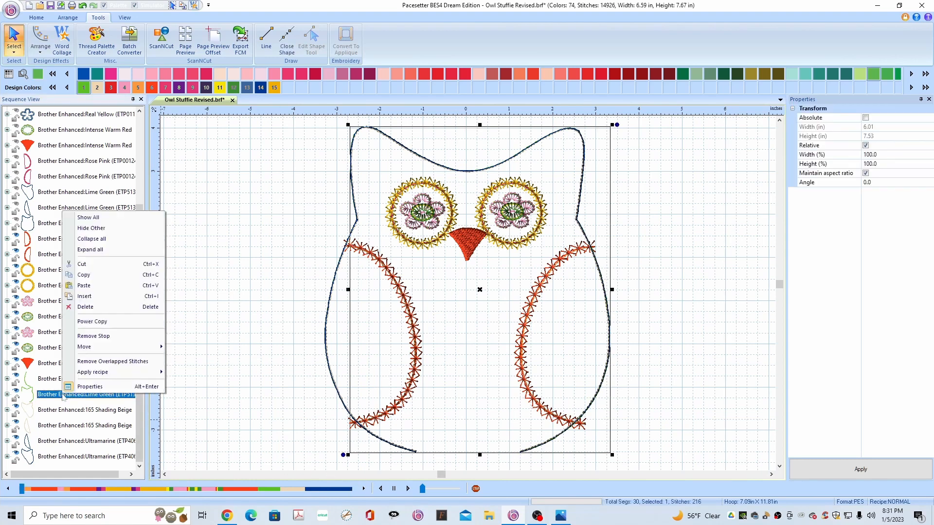
pyautogui.click(104, 336)
pyautogui.scroll(-2, 86, 437)
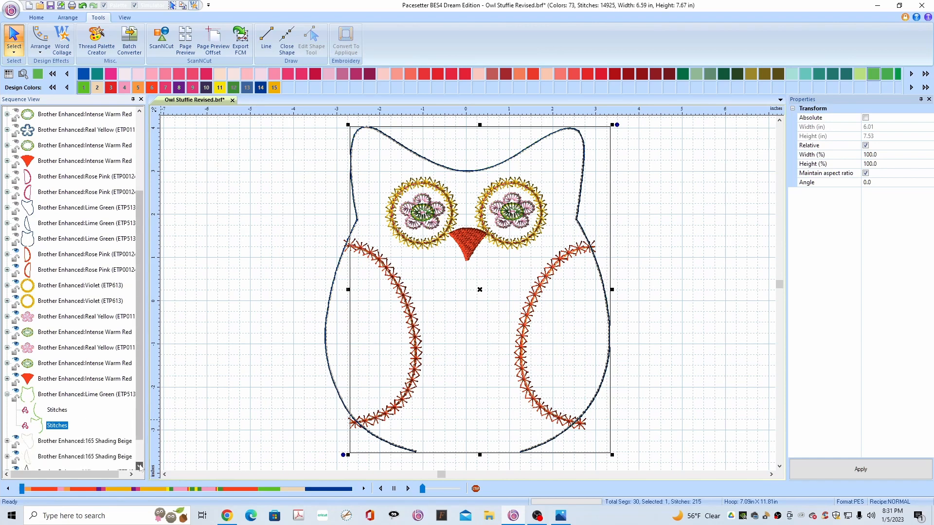
pyautogui.click(79, 426)
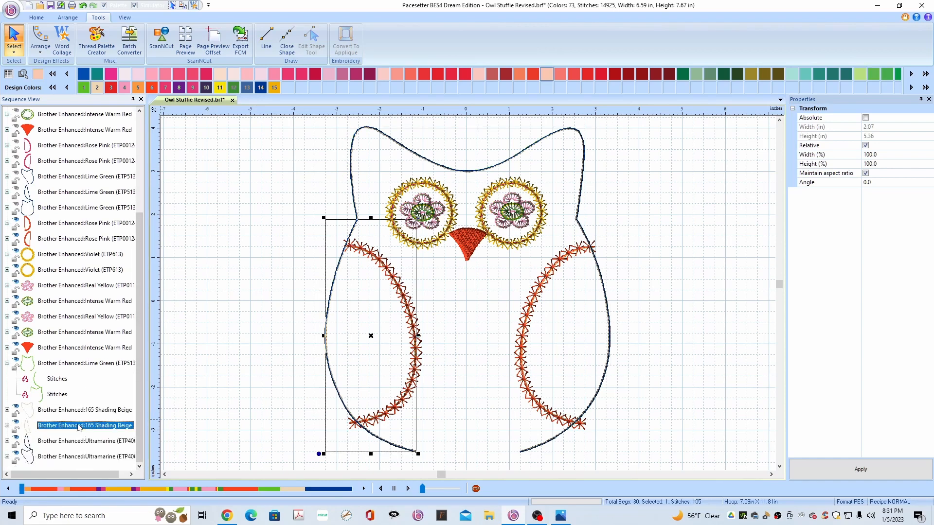
pyautogui.rightClick(80, 426)
pyautogui.click(117, 370)
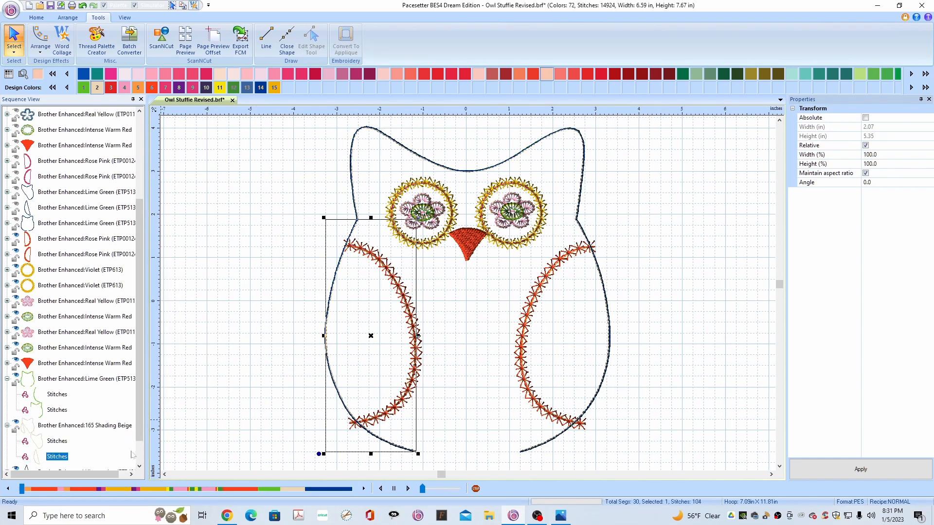
pyautogui.click(85, 457)
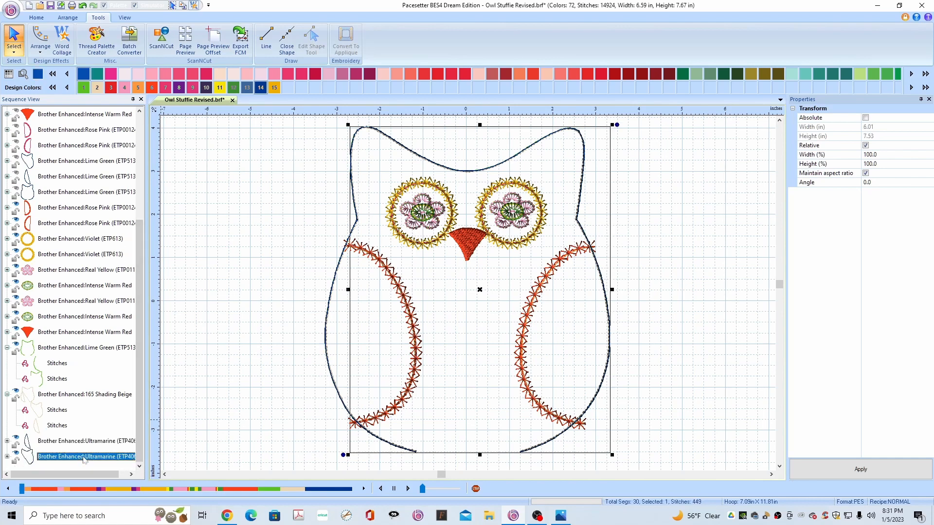
pyautogui.rightClick(80, 459)
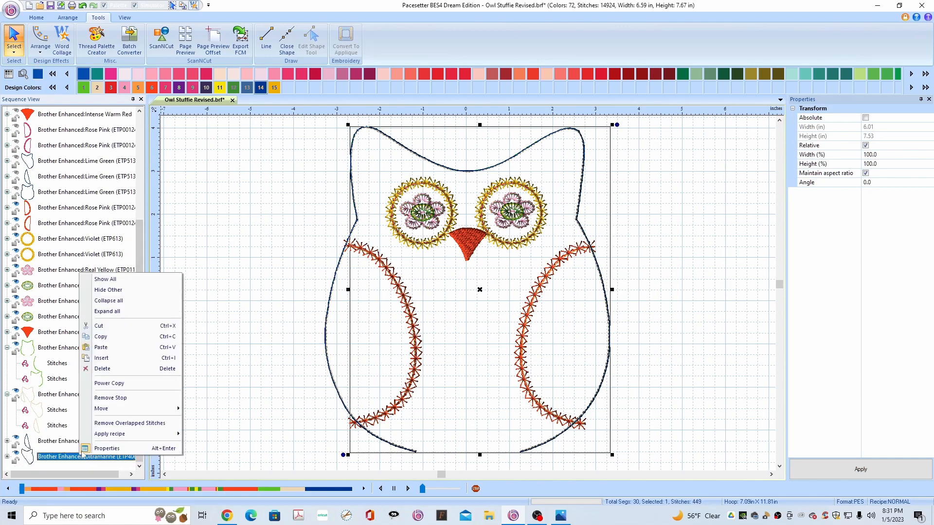
pyautogui.click(117, 406)
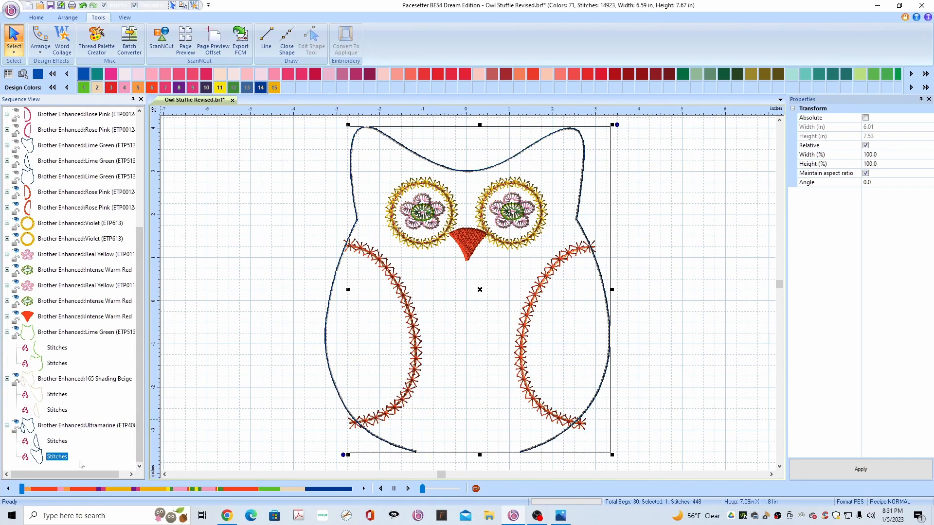
# - Delete the merged 165 Shading Beige body outline and preview the stitch-out of the whole design
pyautogui.click(80, 338)
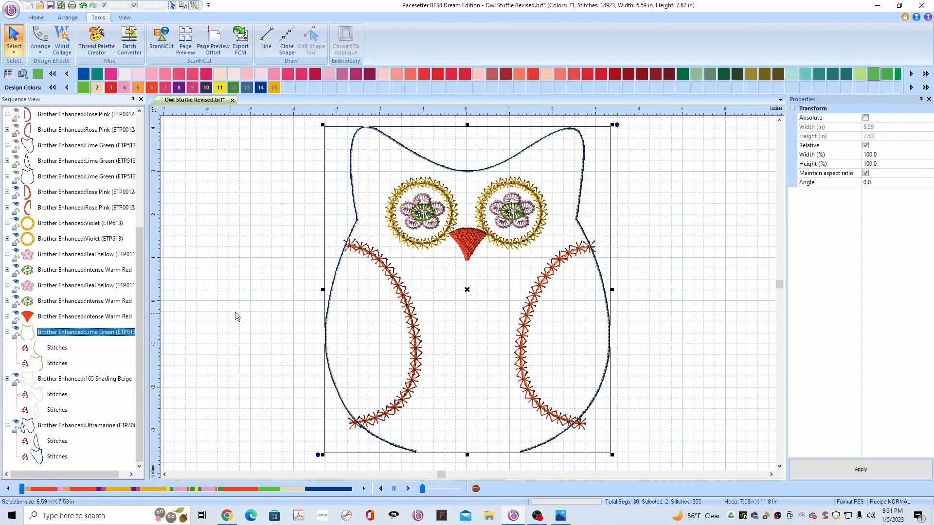
pyautogui.click(38, 18)
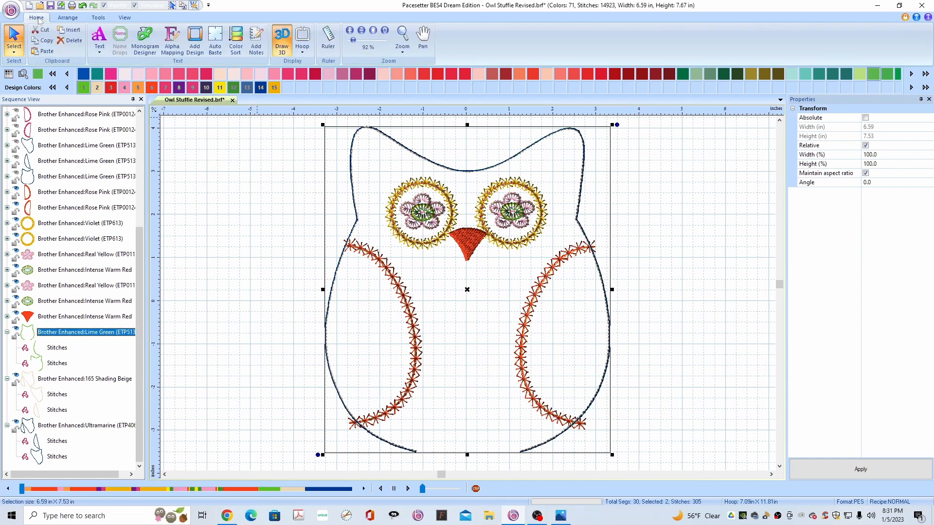
pyautogui.click(361, 31)
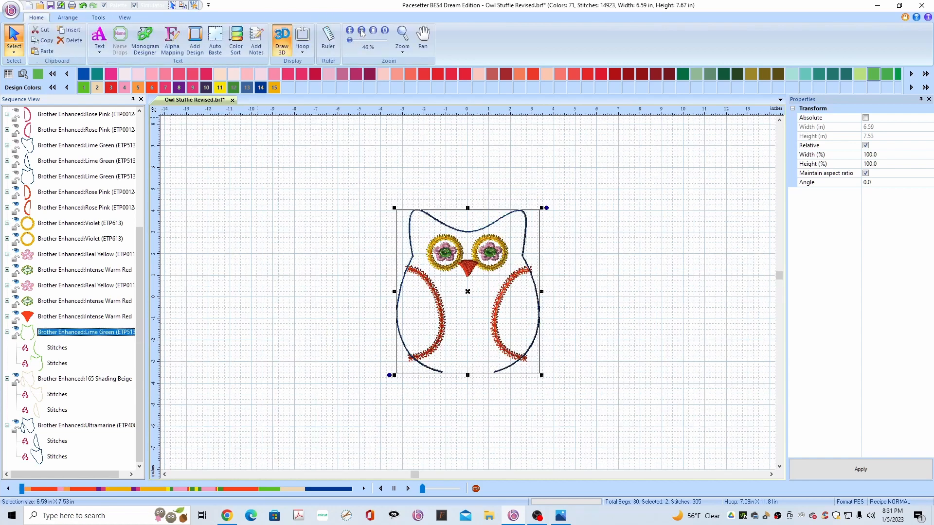
pyautogui.click(350, 32)
pyautogui.click(351, 32)
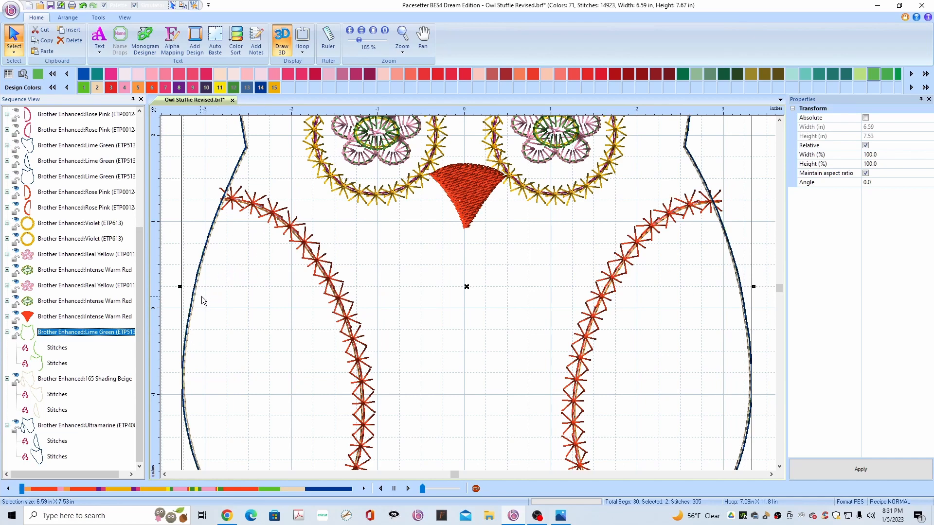
pyautogui.click(70, 380)
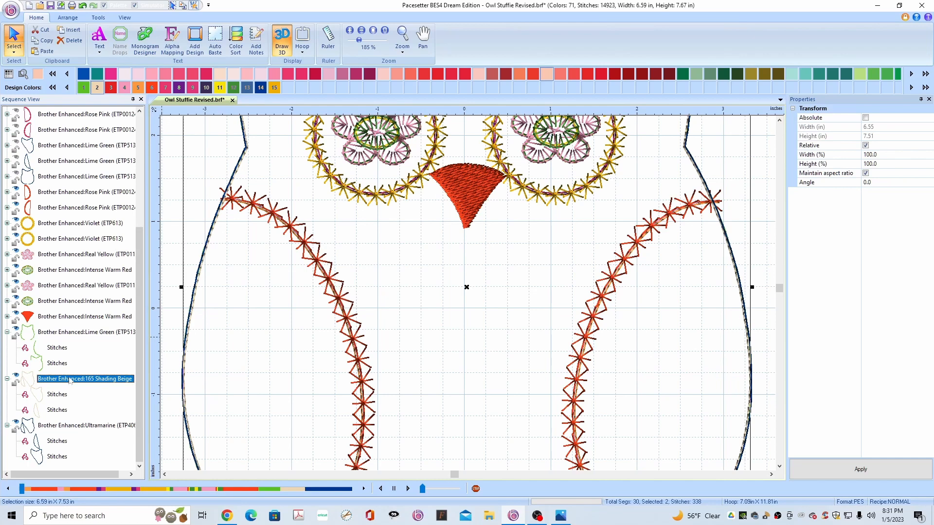
pyautogui.press('Delete')
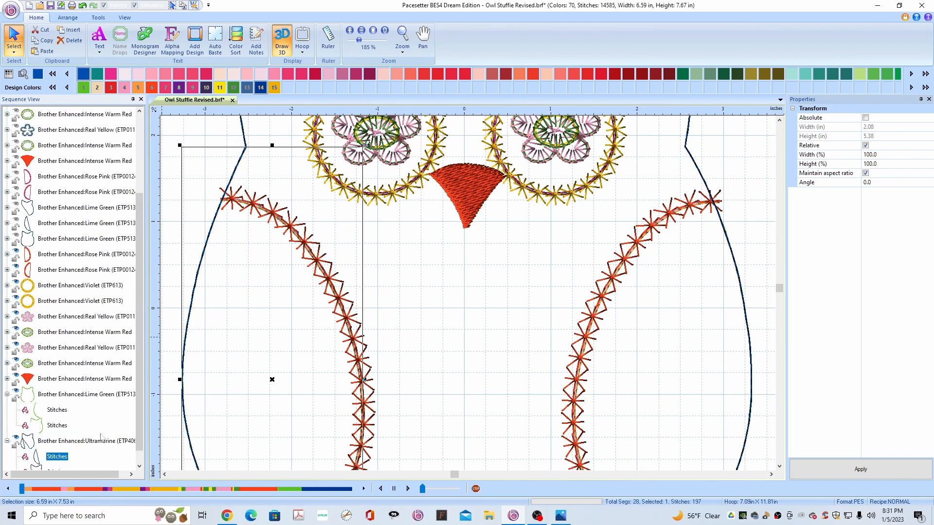
pyautogui.click(361, 31)
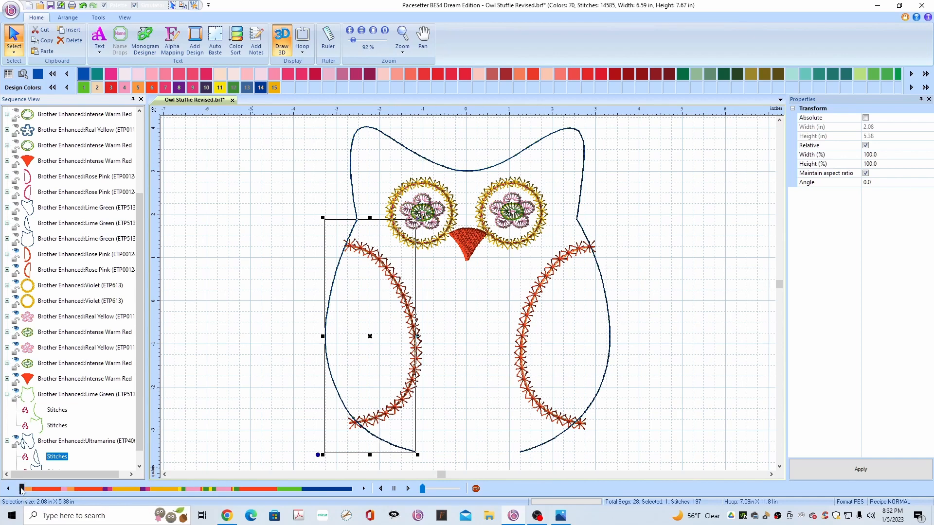
pyautogui.moveTo(22, 488); pyautogui.dragTo(354, 491)
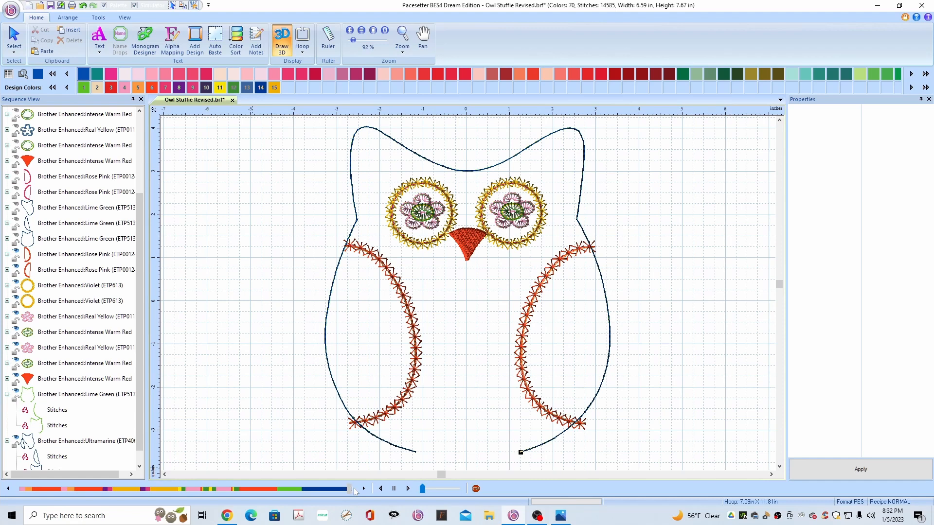